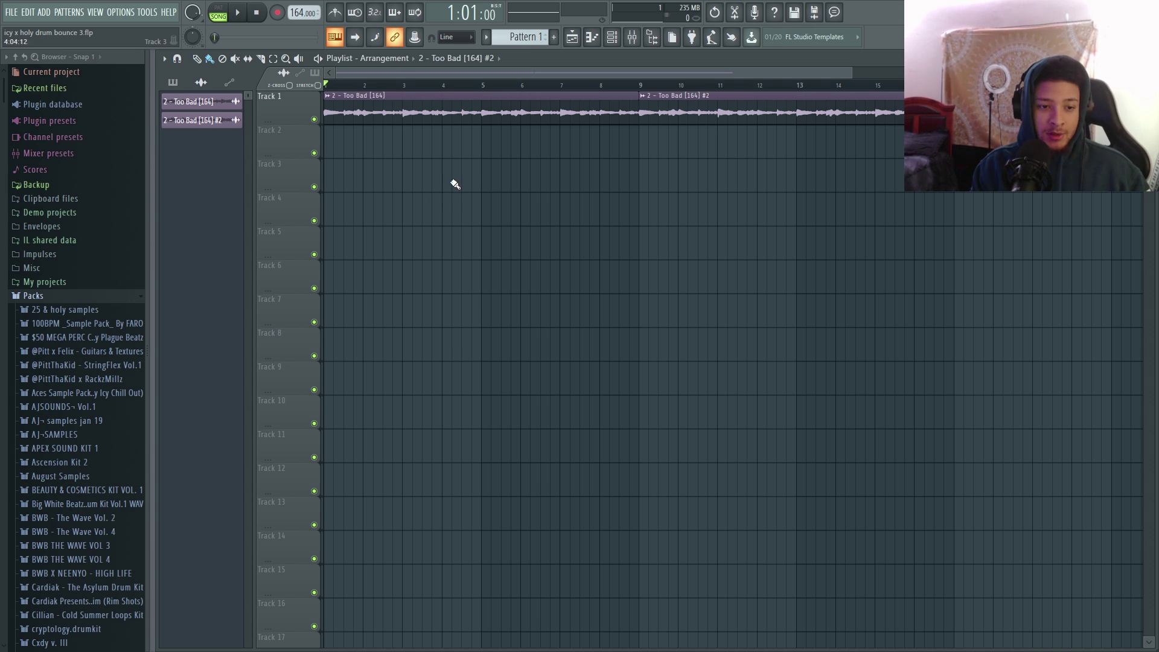
{"action": "scroll", "coordinate": [452, 181], "scroll_direction": "up", "scroll_amount": 5}
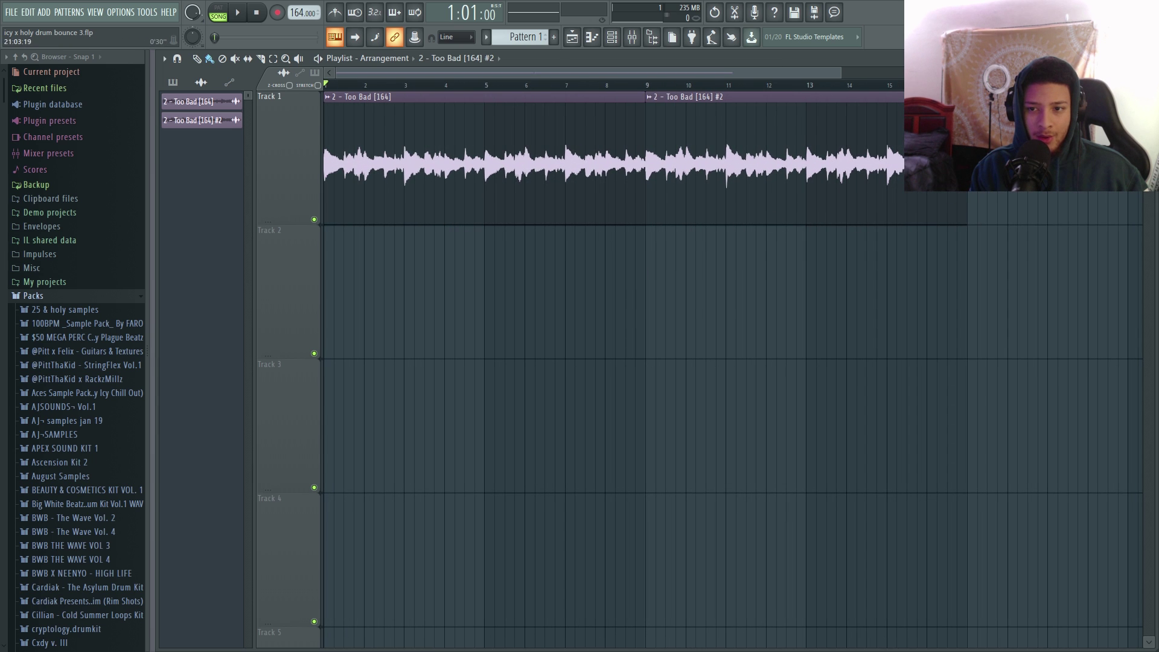
{"action": "scroll", "coordinate": [572, 285], "scroll_direction": "down", "scroll_amount": 5}
{"action": "scroll", "coordinate": [877, 173], "scroll_direction": "down", "scroll_amount": 1}
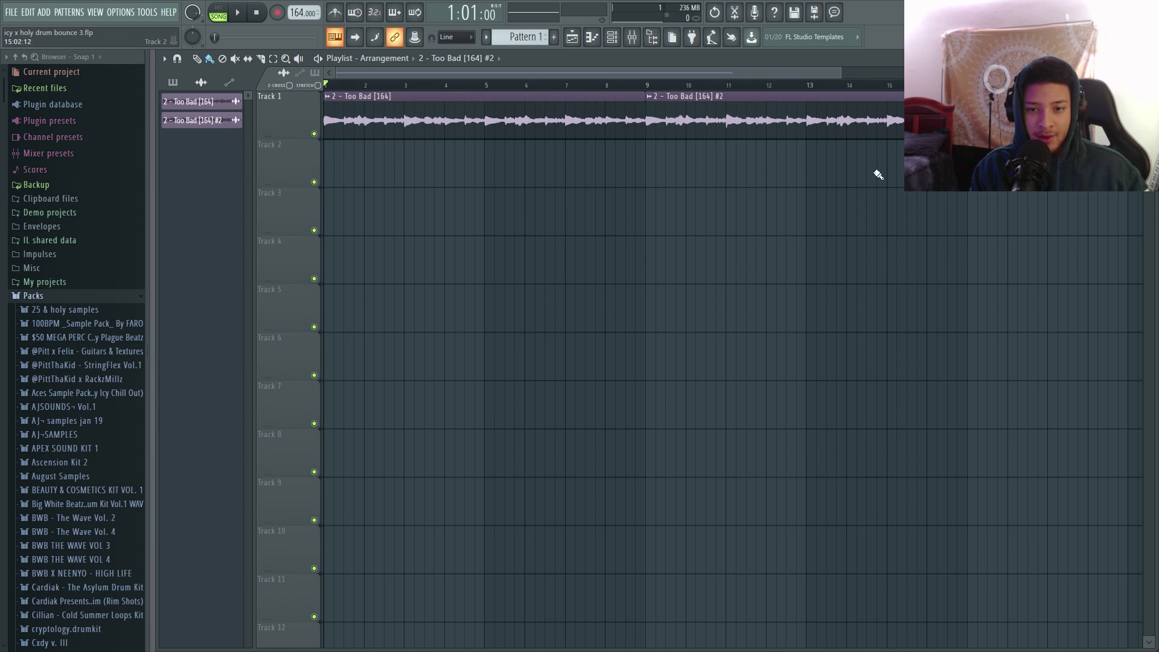
{"action": "scroll", "coordinate": [732, 85], "scroll_direction": "down", "scroll_amount": 1}
{"action": "scroll", "coordinate": [342, 120], "scroll_direction": "up", "scroll_amount": 2}
{"action": "scroll", "coordinate": [758, 119], "scroll_direction": "up", "scroll_amount": 2}
{"action": "scroll", "coordinate": [764, 129], "scroll_direction": "up", "scroll_amount": 3}
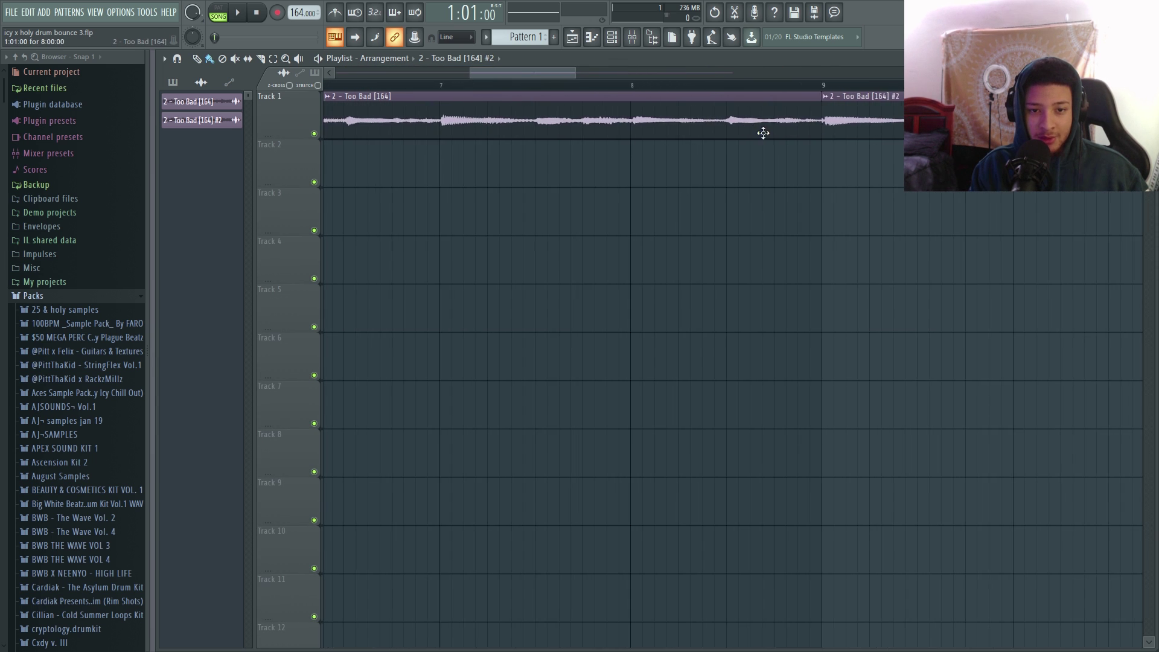
{"action": "scroll", "coordinate": [742, 249], "scroll_direction": "down", "scroll_amount": 6}
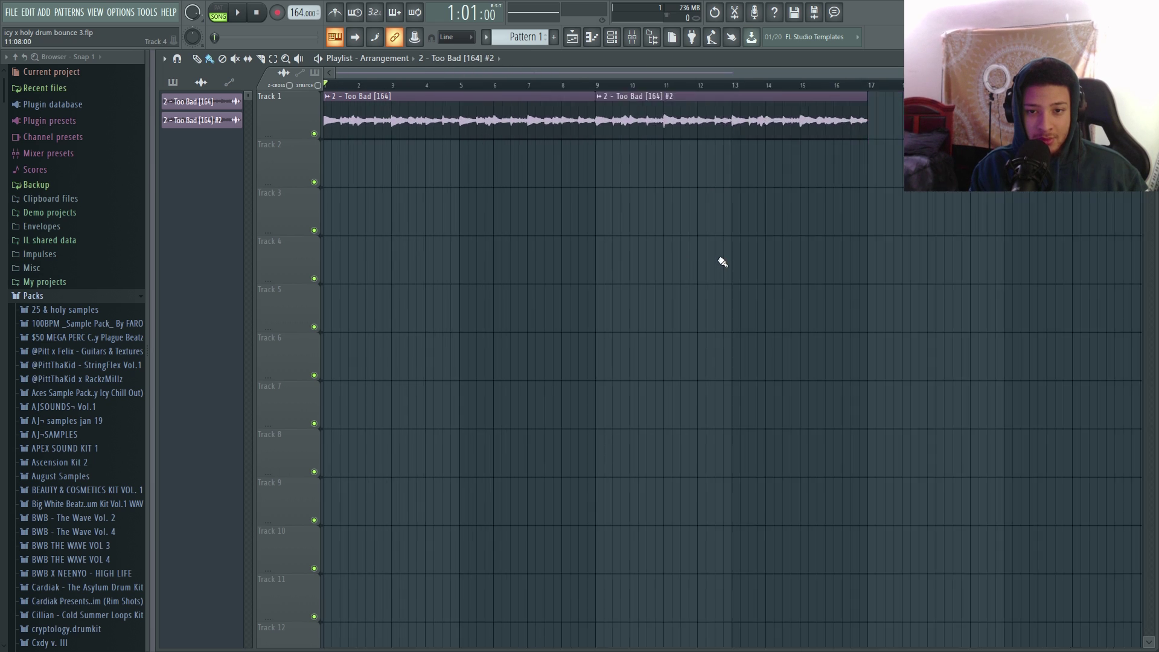
Step: Play the Too Bad sample from the start of the arrangement through its first eight bars, then stop playback
{"action": "key", "text": "F6"}
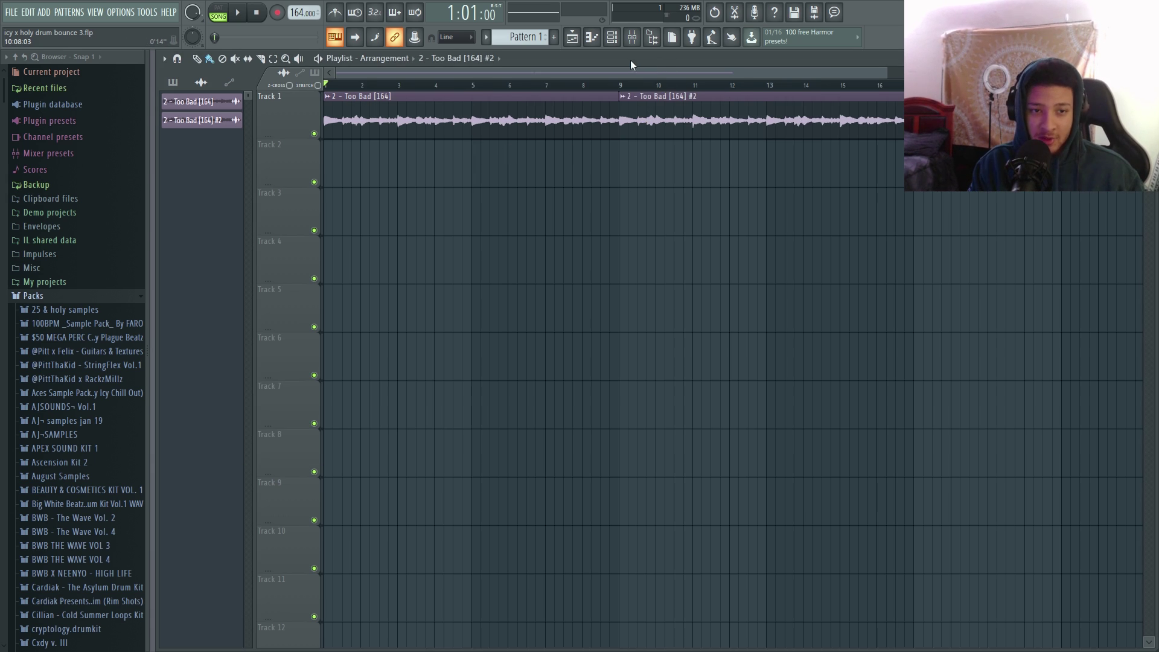
{"action": "left_click", "coordinate": [612, 38]}
{"action": "scroll", "coordinate": [911, 111], "scroll_direction": "down", "scroll_amount": 1}
{"action": "key", "text": "space"}
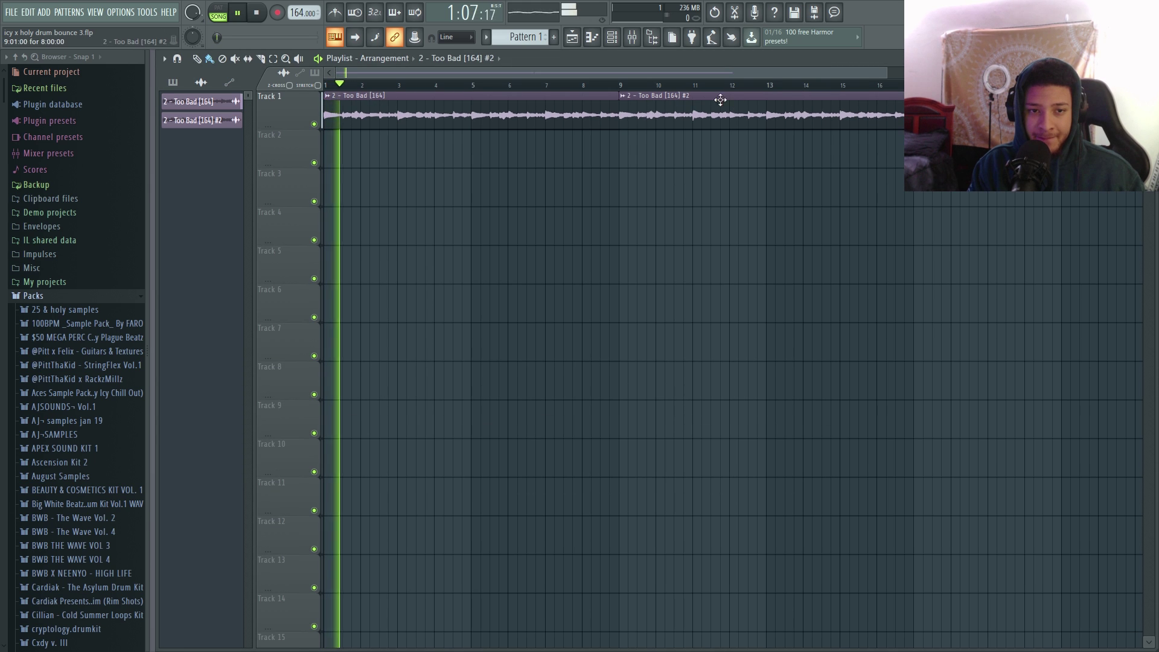
{"action": "left_click", "coordinate": [614, 39]}
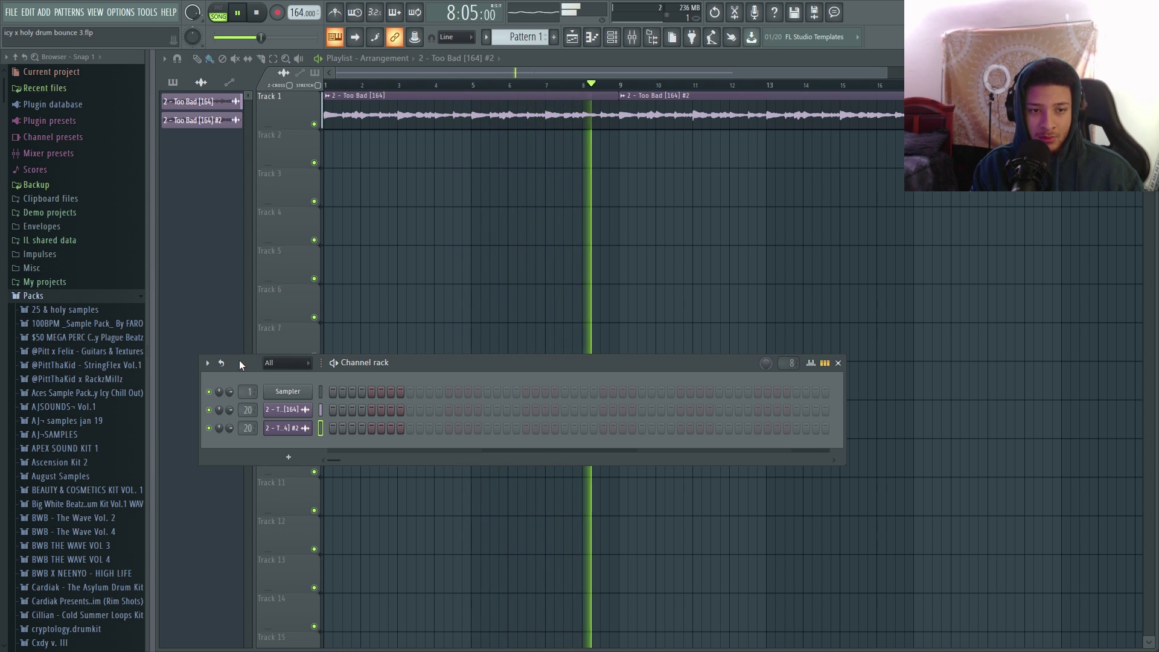
{"action": "key", "text": "space"}
Step: Look inside the ICY X VALENTINE - In The Fog sample pack in the browser and collapse it again
{"action": "scroll", "coordinate": [73, 360], "scroll_direction": "down", "scroll_amount": 15}
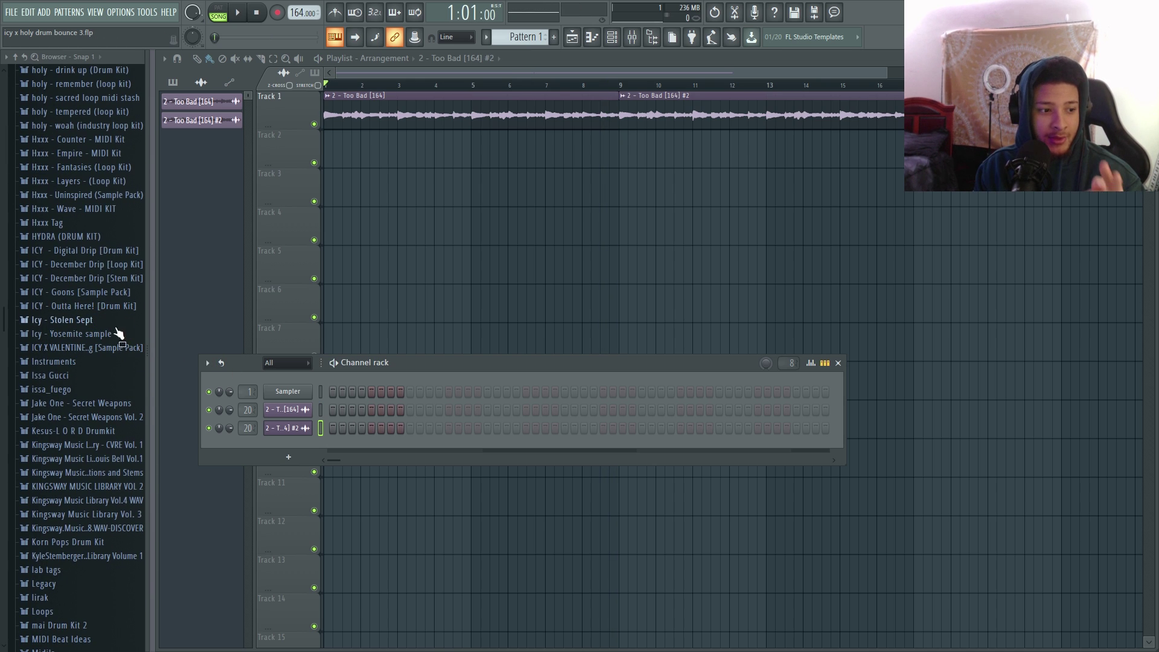
{"action": "left_click", "coordinate": [91, 350]}
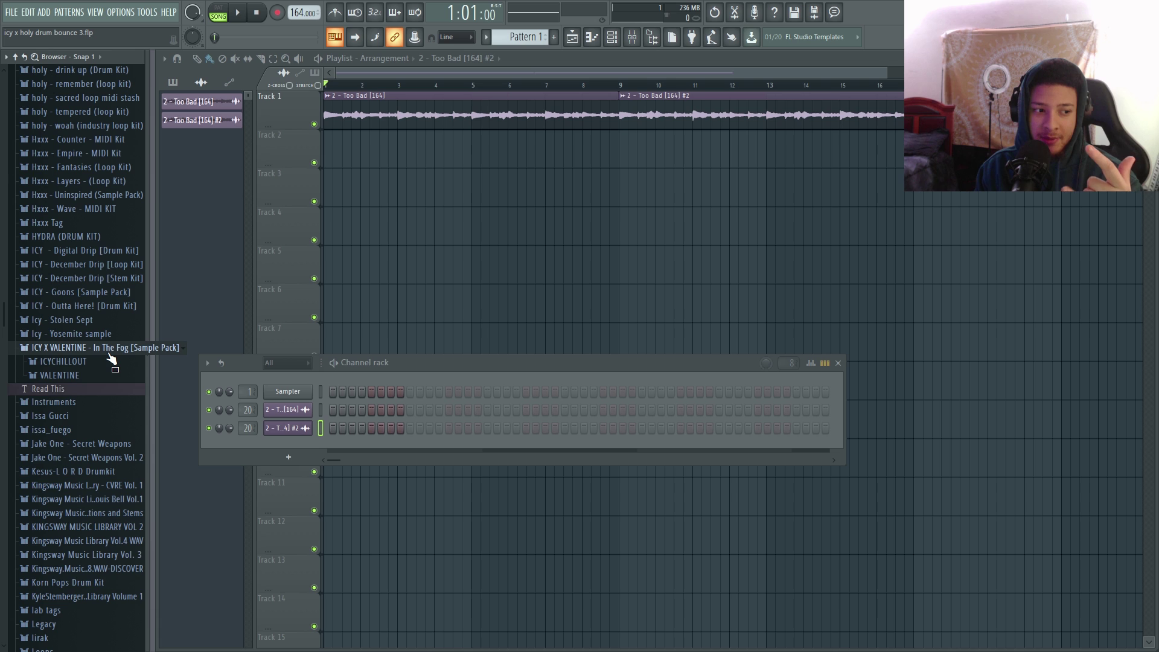
{"action": "left_click", "coordinate": [109, 349]}
{"action": "key", "text": "F6"}
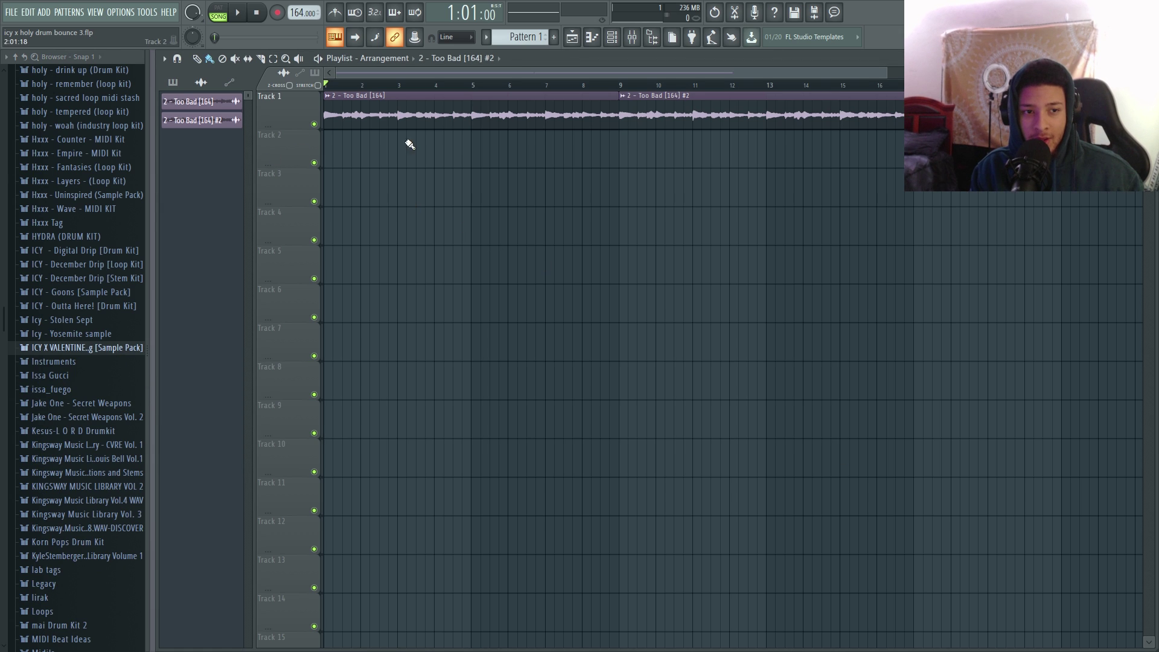
Step: Place a Pattern 1 clip at the start of Track 2 in the playlist and bring up the channel rack
{"action": "left_click", "coordinate": [612, 37]}
{"action": "scroll", "coordinate": [590, 83], "scroll_direction": "up", "scroll_amount": 3}
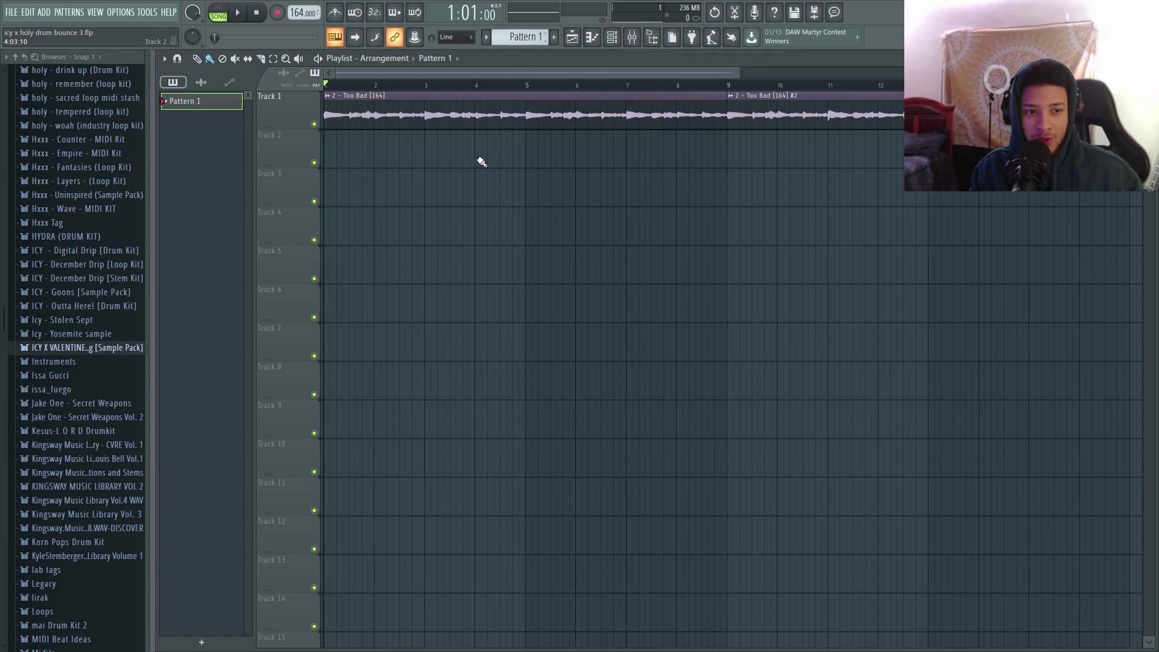
{"action": "left_click", "coordinate": [429, 137]}
{"action": "left_click_drag", "start_coordinate": [429, 137], "coordinate": [273, 132]}
{"action": "key", "text": "F6"}
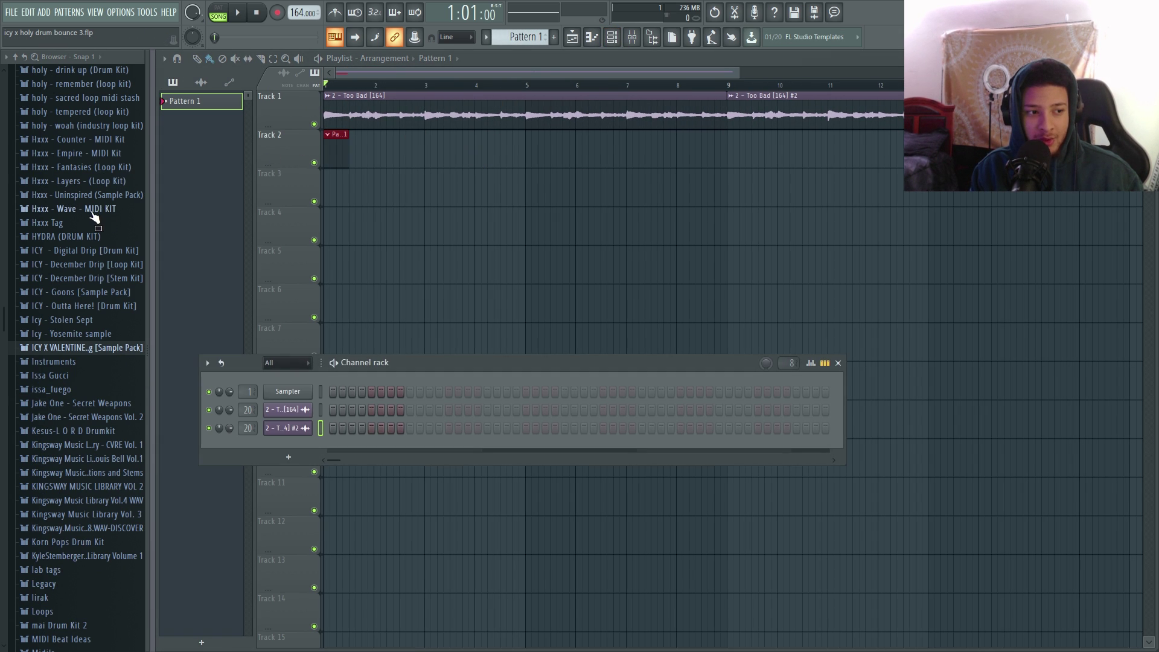
Step: Load HYDRA-CLAP (Filtered) from the HYDRA drum kit and place clap hits on steps 9, 25, 41 and 57 of Pattern 1
{"action": "scroll", "coordinate": [93, 216], "scroll_direction": "up", "scroll_amount": 10}
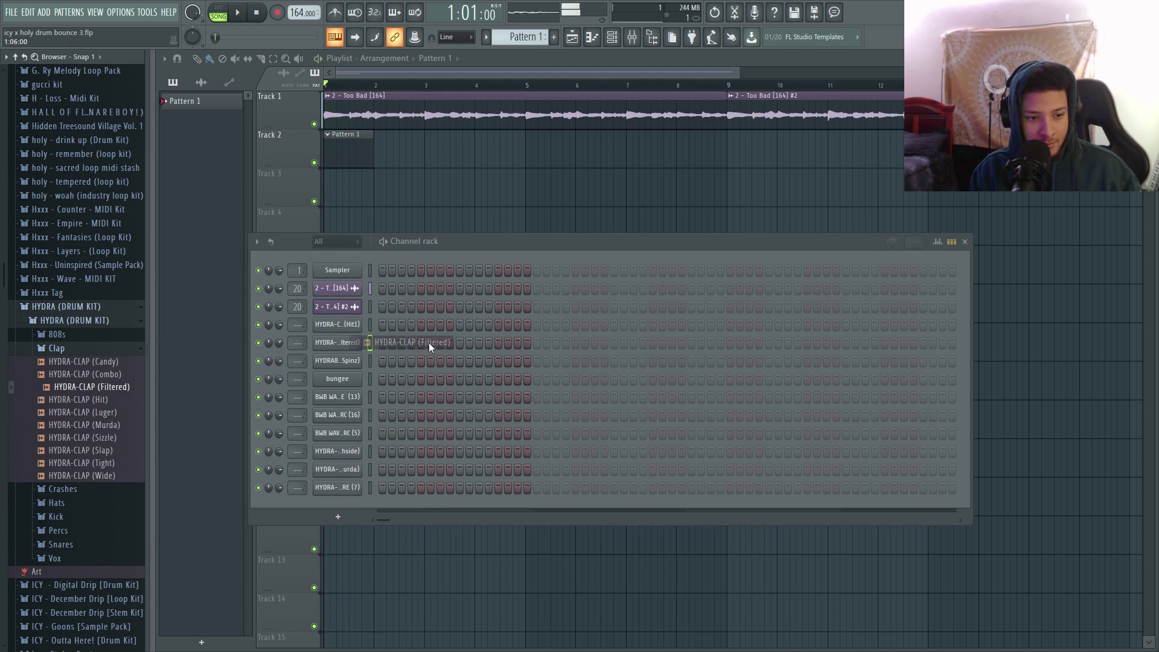
{"action": "left_click_drag", "start_coordinate": [428, 342], "coordinate": [429, 342]}
{"action": "key", "text": "space"}
{"action": "left_click", "coordinate": [461, 341]}
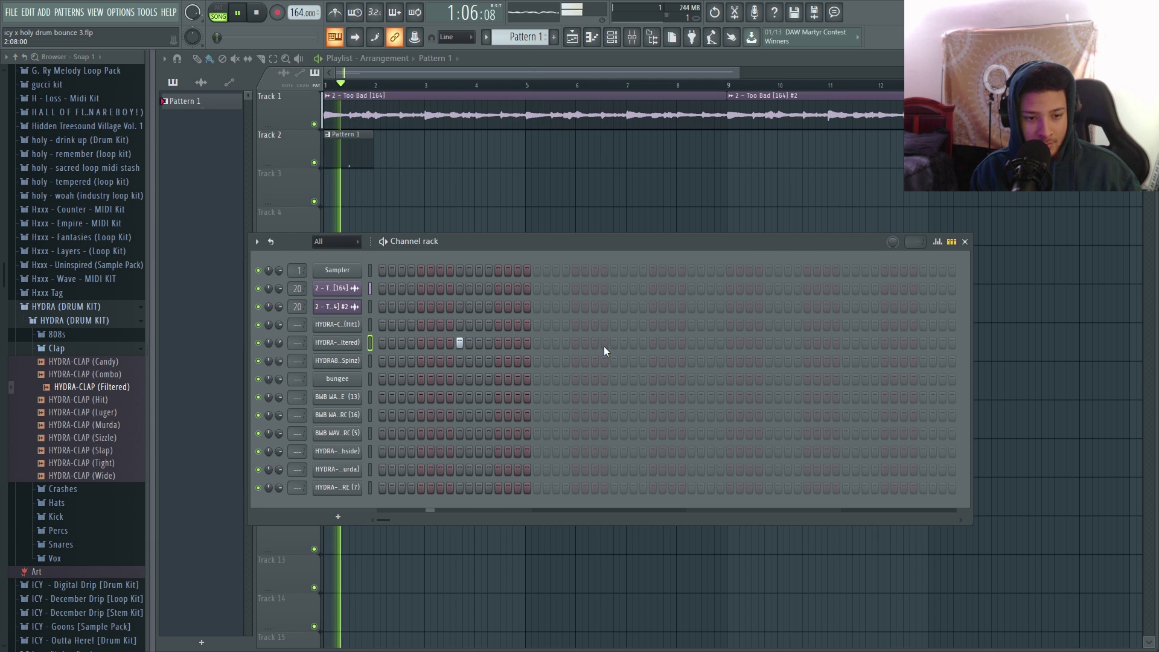
{"action": "left_click", "coordinate": [613, 343]}
{"action": "left_click", "coordinate": [768, 343]}
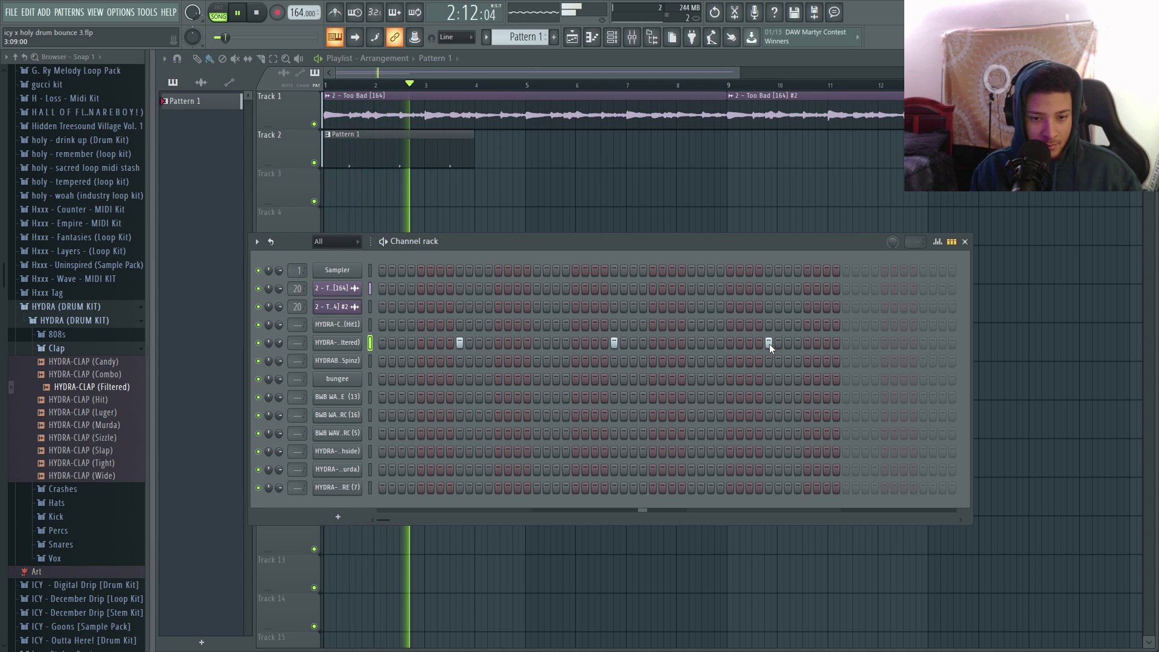
{"action": "key", "text": "space"}
{"action": "key", "text": "F6"}
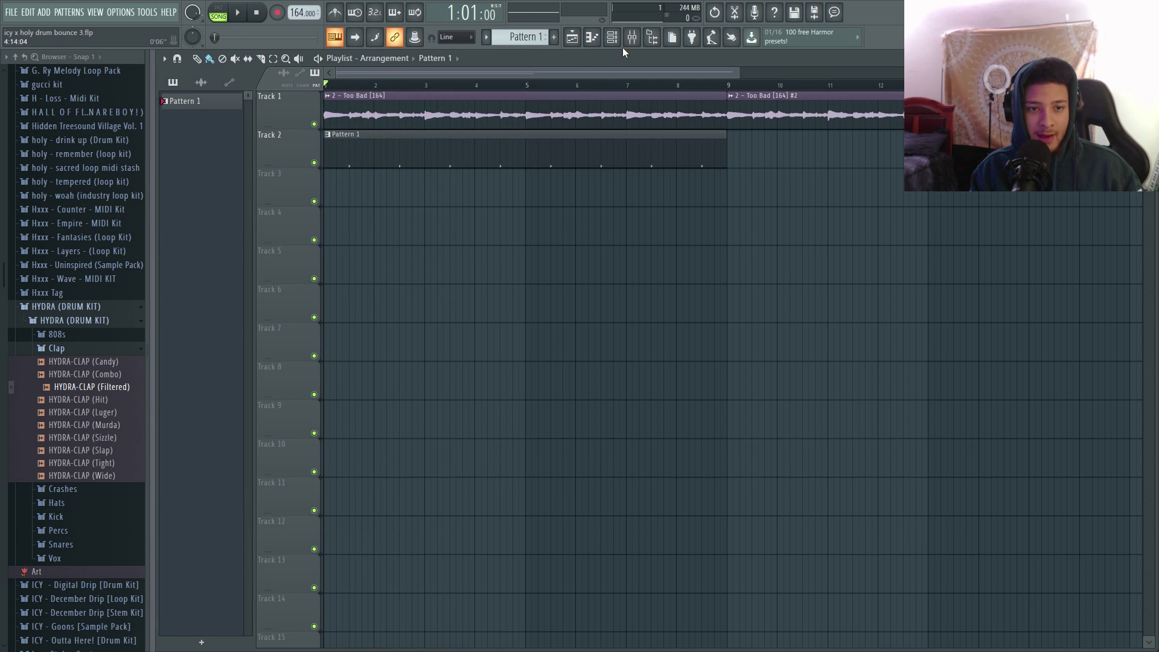
Step: Place a bungee hit on step 1 of Pattern 1 and repeat it at bar 5 in the piano roll
{"action": "left_click", "coordinate": [611, 37]}
{"action": "right_click", "coordinate": [357, 325]}
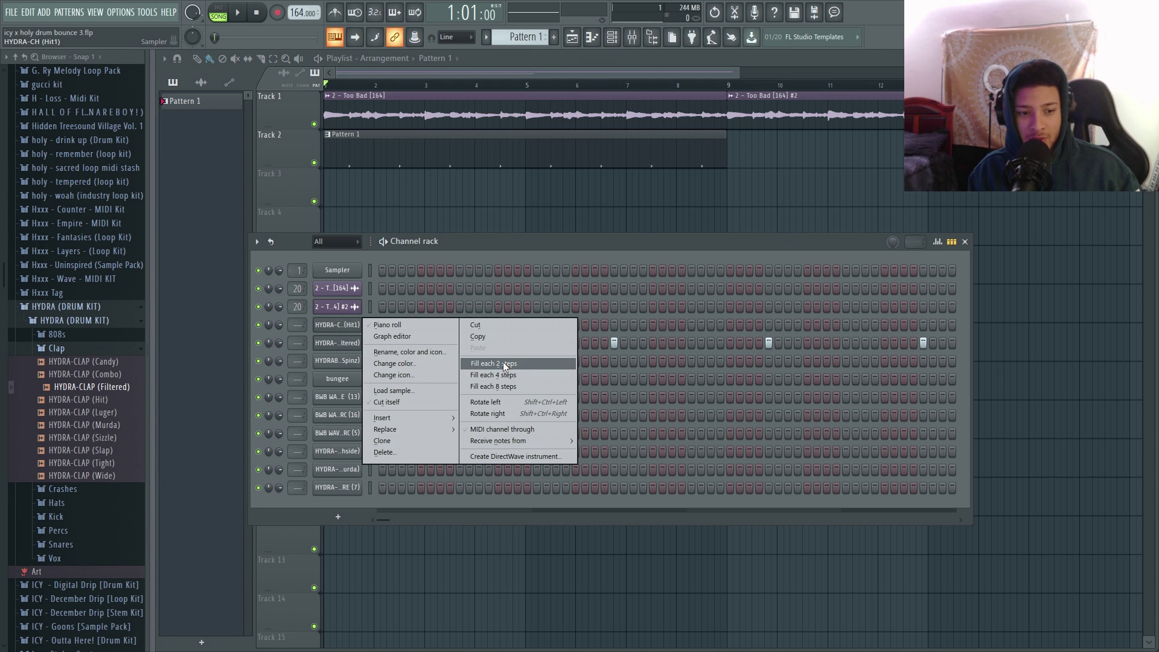
{"action": "left_click", "coordinate": [523, 251]}
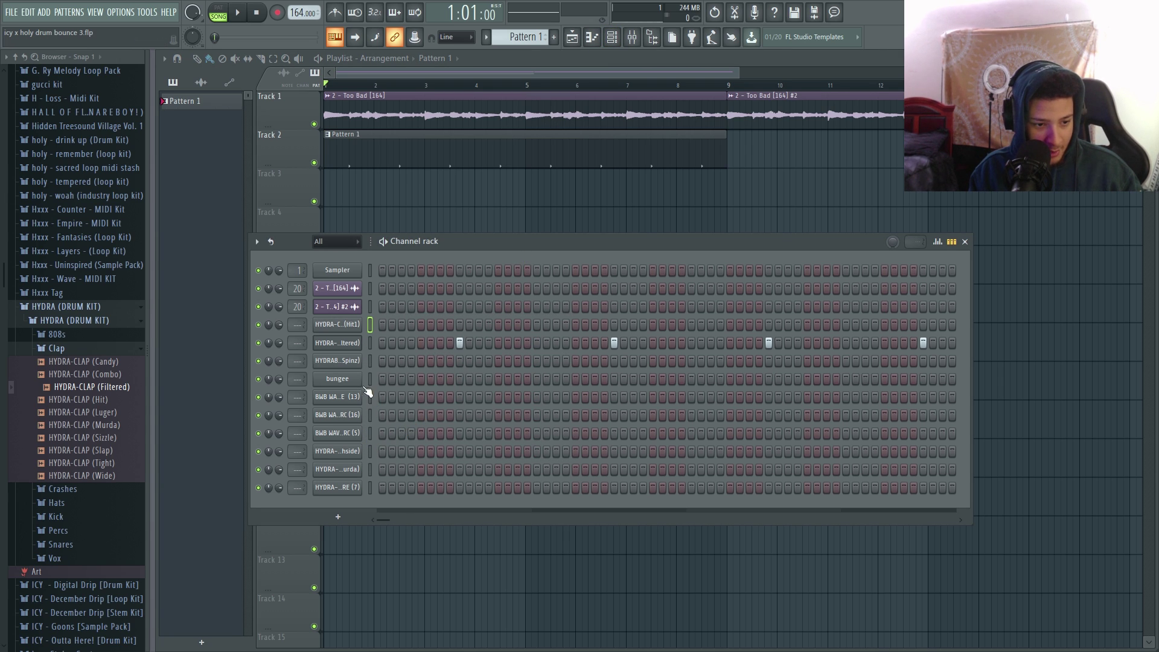
{"action": "left_click", "coordinate": [382, 379]}
{"action": "right_click", "coordinate": [337, 378]}
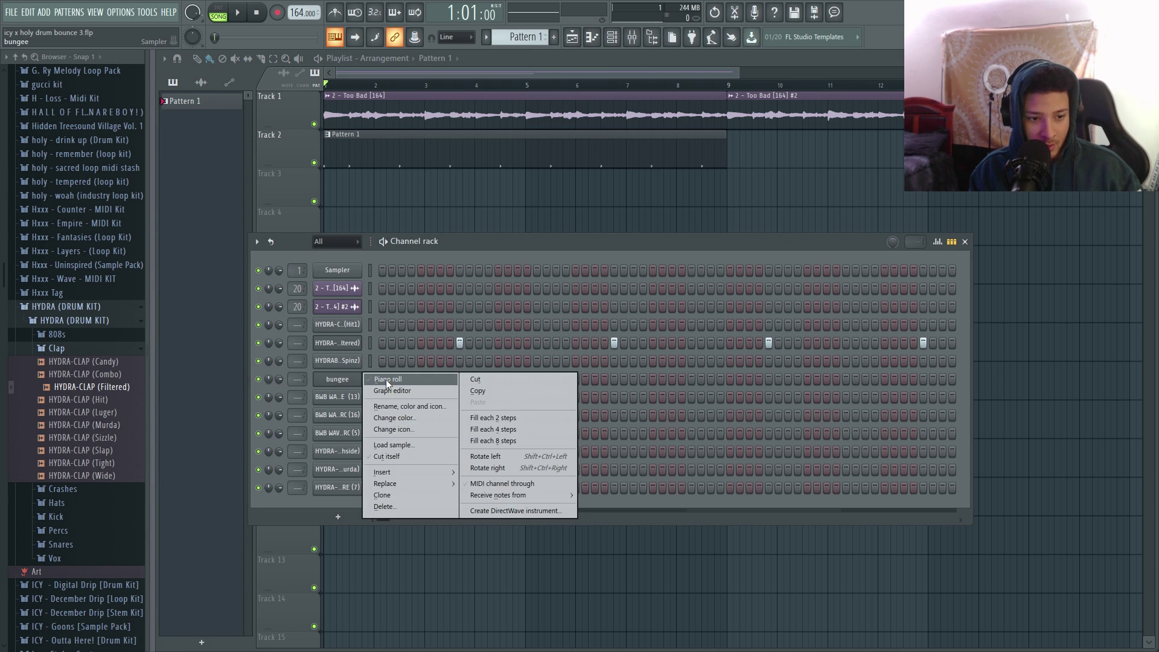
{"action": "left_click", "coordinate": [386, 381]}
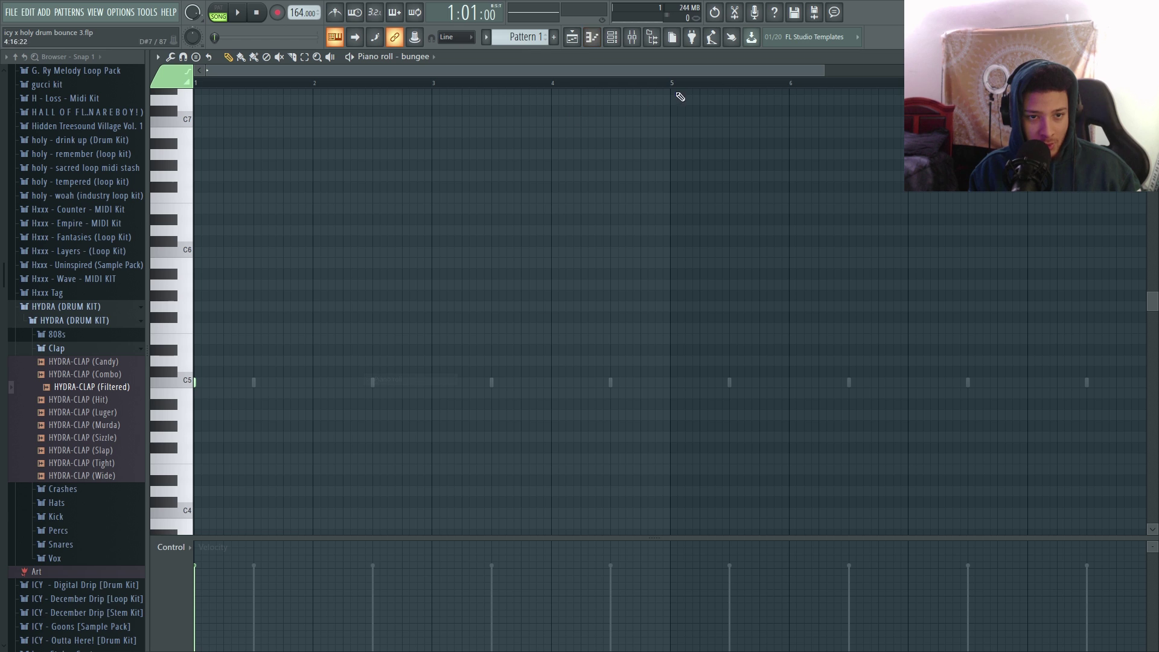
{"action": "key", "text": "ctrl+b"}
{"action": "left_click", "coordinate": [538, 333], "text": "ctrl"}
{"action": "scroll", "coordinate": [537, 332], "scroll_direction": "down", "scroll_amount": 2}
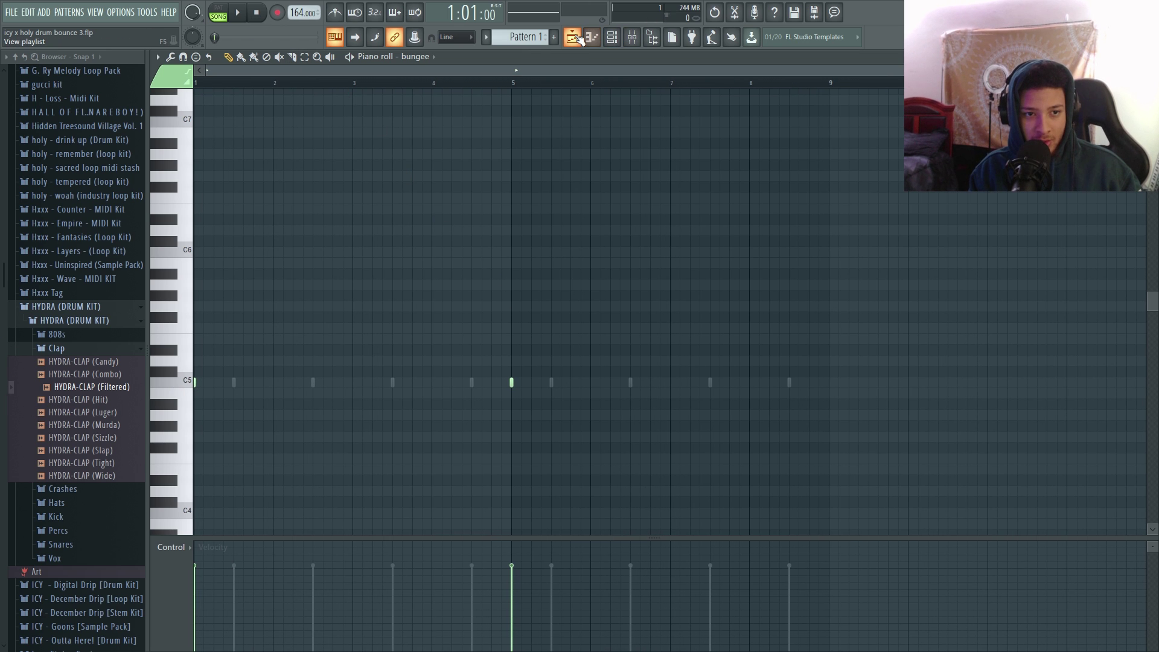
Step: Play the song to hear the bungee and clap hits over the sample, then stop playback
{"action": "left_click_drag", "start_coordinate": [569, 345], "coordinate": [196, 417]}
{"action": "key", "text": "space"}
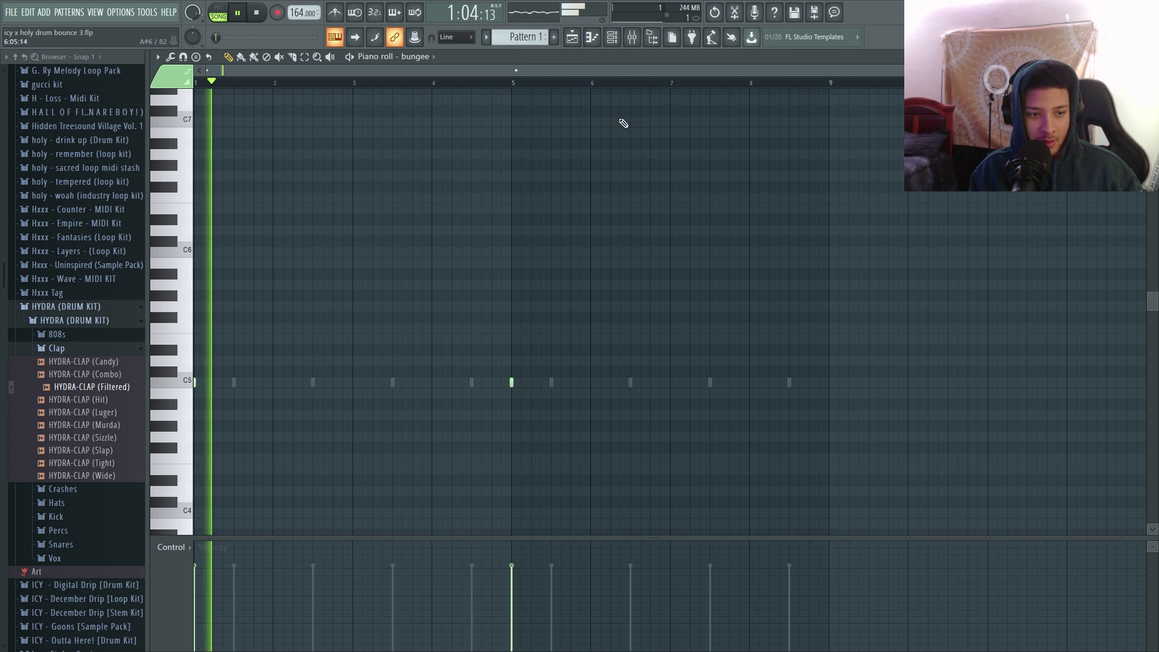
{"action": "double_click", "coordinate": [532, 167]}
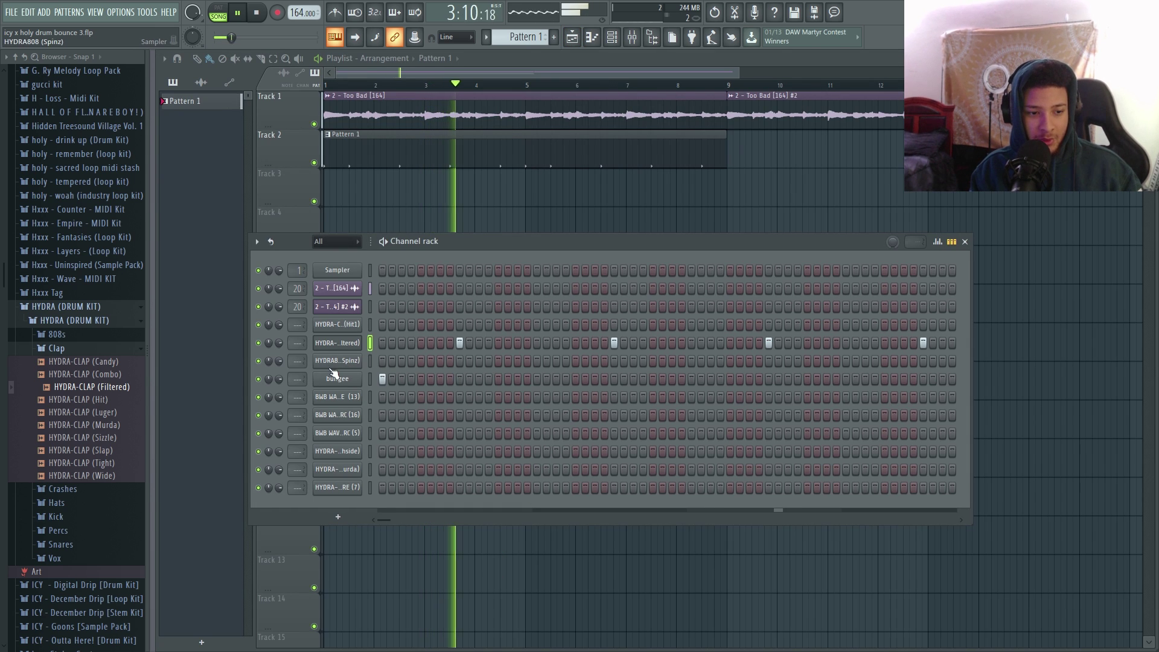
{"action": "key", "text": "space"}
Step: Inspect the sampler settings of the BWB WAVE 4 SNARE (13) channel and return to the channel rack
{"action": "left_click", "coordinate": [332, 370]}
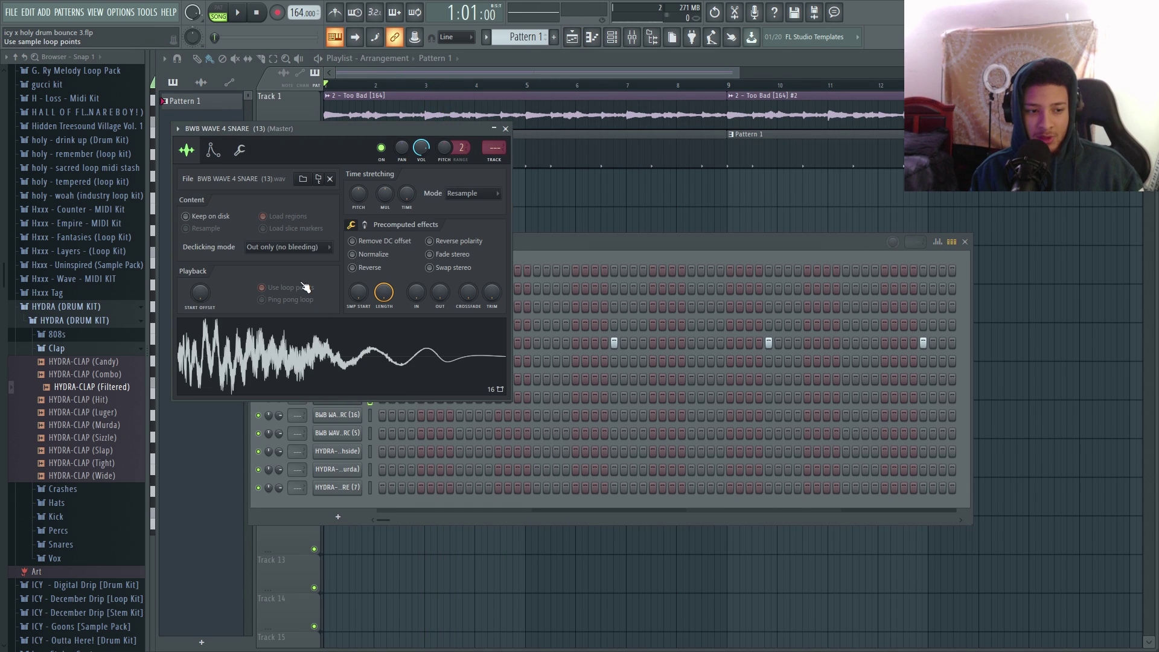
{"action": "right_click", "coordinate": [406, 195]}
{"action": "left_click", "coordinate": [415, 201]}
{"action": "left_click", "coordinate": [539, 262]}
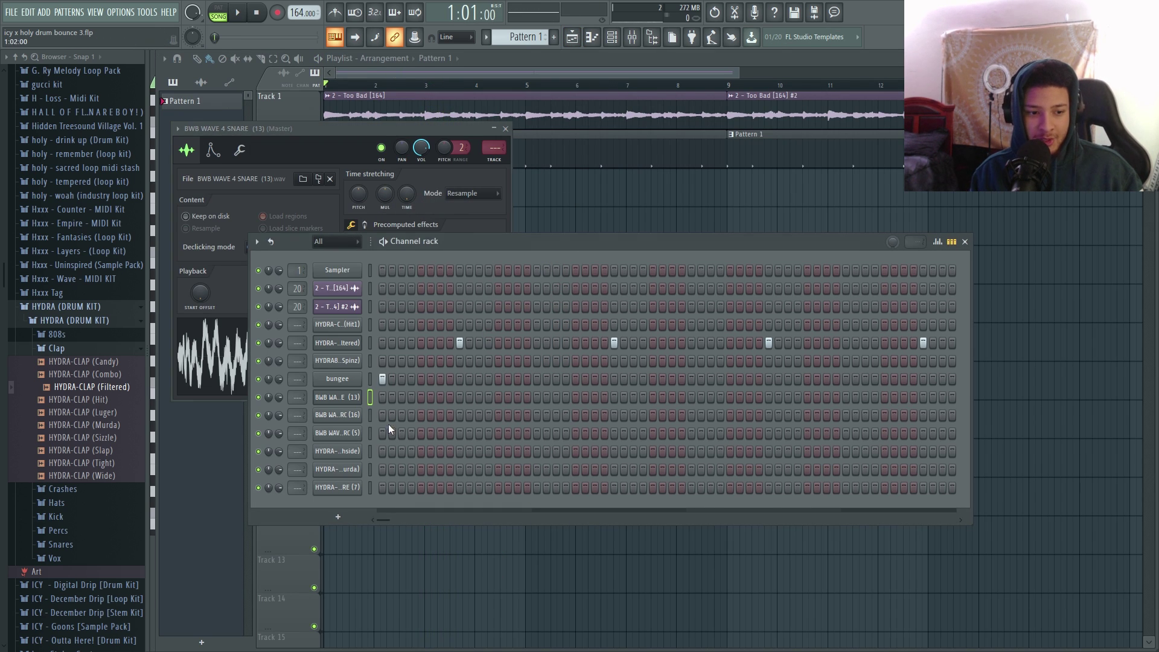
Step: Place a HYDRA-SNARE (7) hit on step 19 of Pattern 1 during playback, then stop the song
{"action": "left_click", "coordinate": [372, 488]}
{"action": "key", "text": "space"}
{"action": "left_click", "coordinate": [522, 484]}
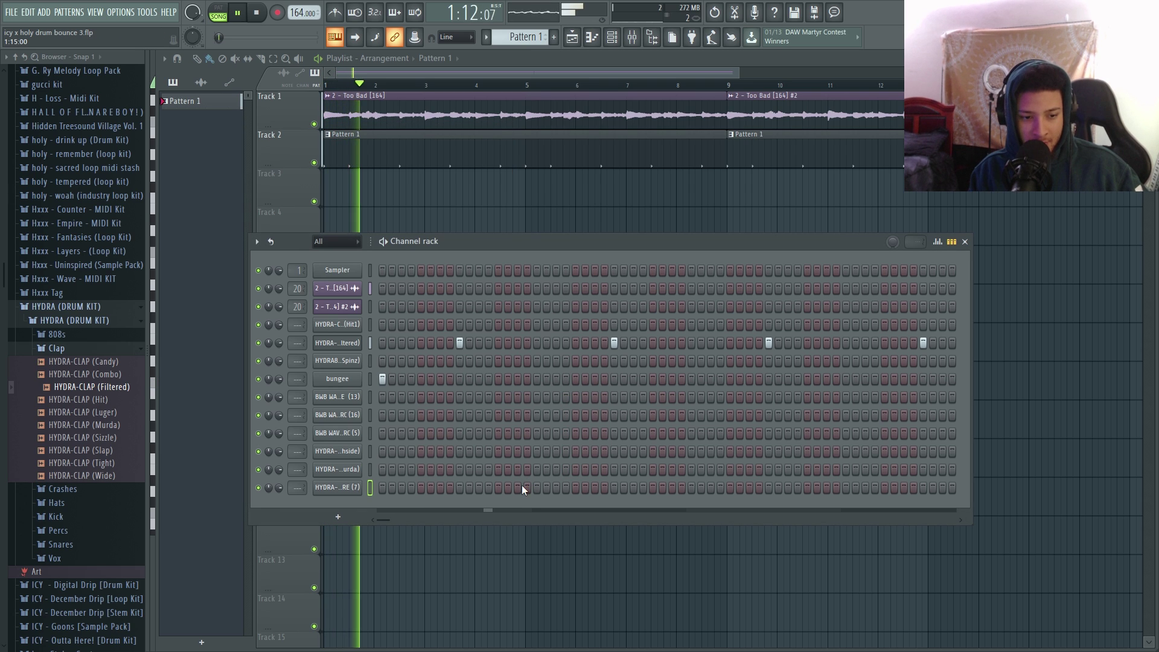
{"action": "left_click", "coordinate": [556, 487]}
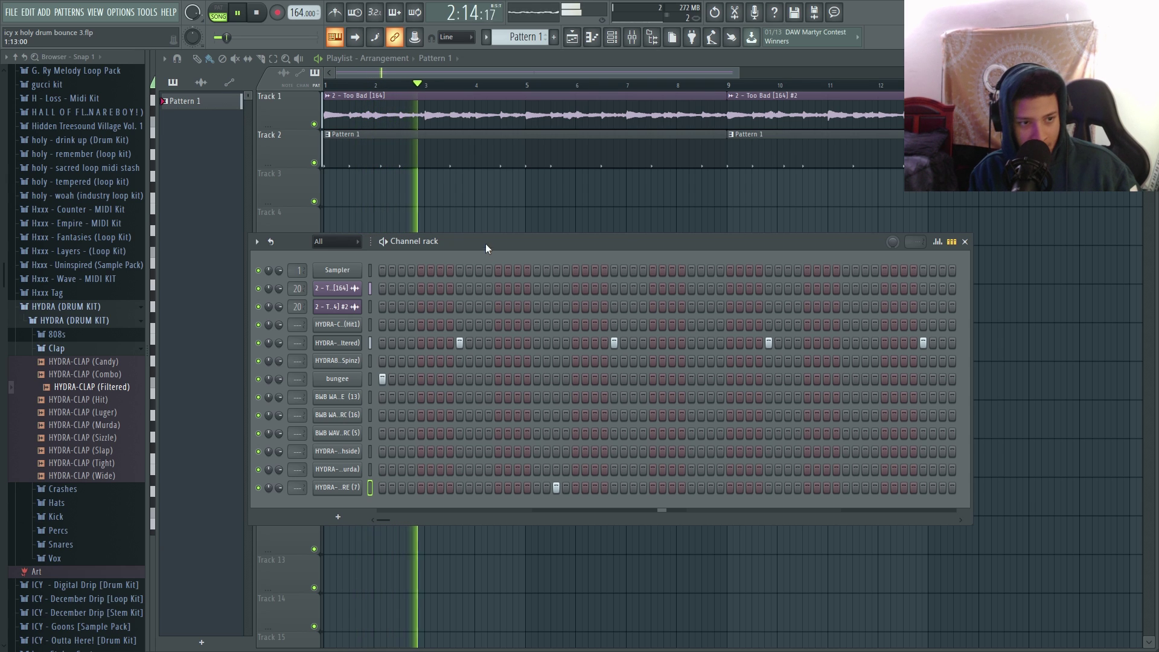
{"action": "key", "text": "space"}
Step: Mute the programmed clap, bungee and snare channels and listen to the sample on its own
{"action": "left_click", "coordinate": [258, 378]}
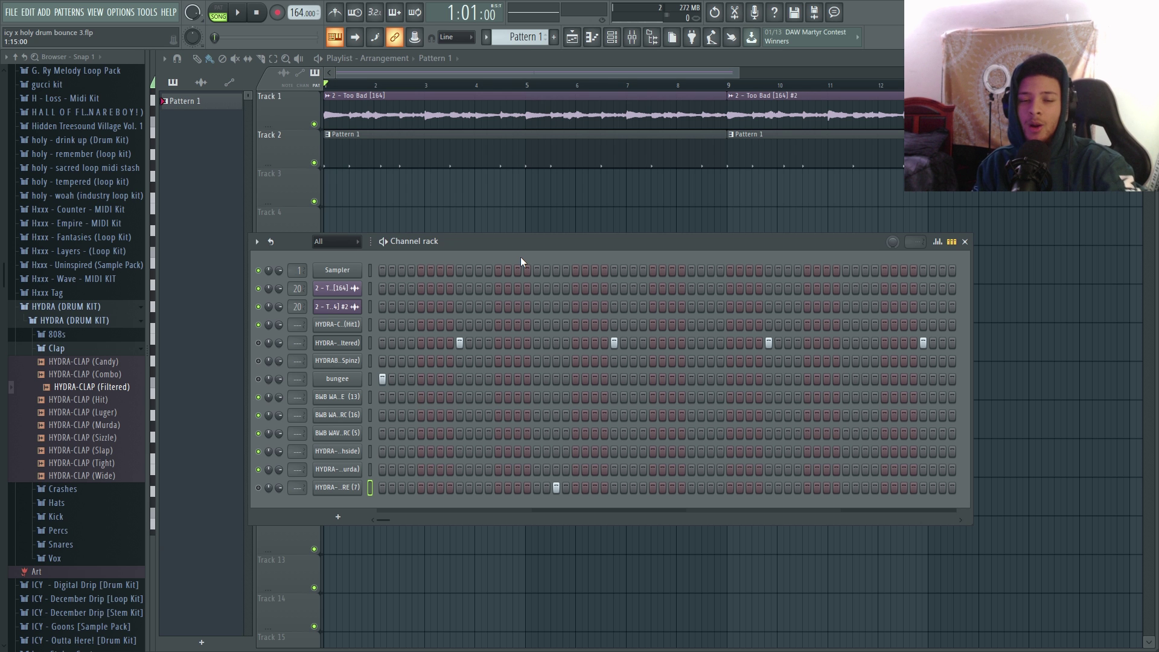
{"action": "key", "text": "F6"}
{"action": "key", "text": "space"}
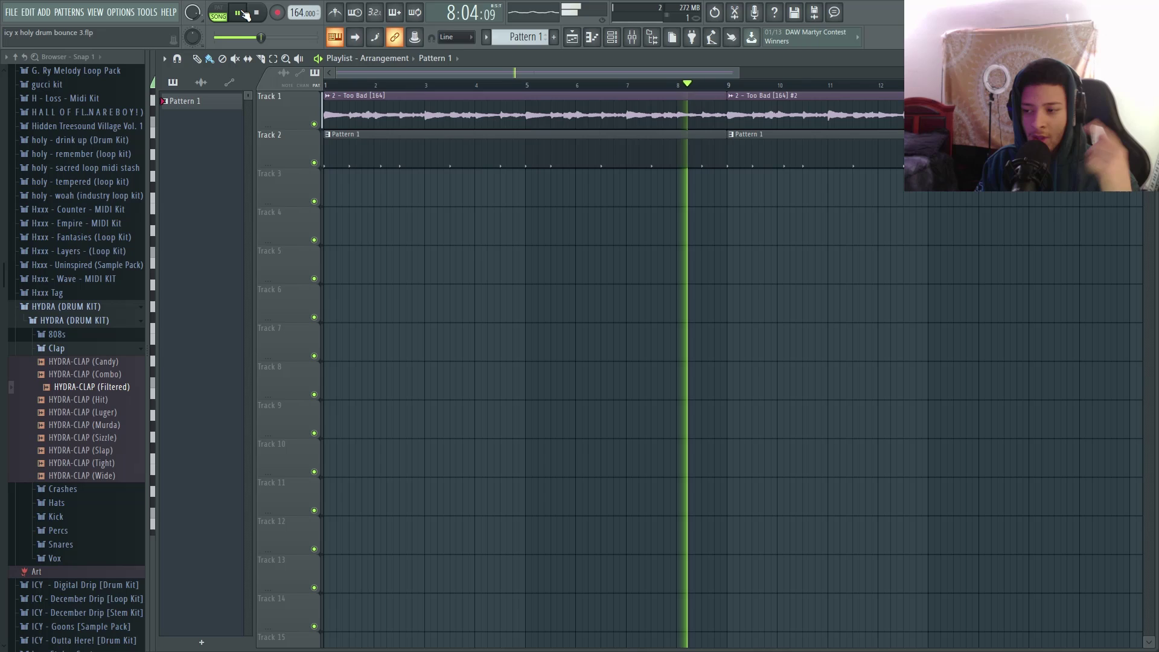
{"action": "left_click", "coordinate": [257, 13]}
Step: Unmute the drum channels, start playback and open HYDRA-SNARE (7) in the piano roll
{"action": "left_click", "coordinate": [613, 38]}
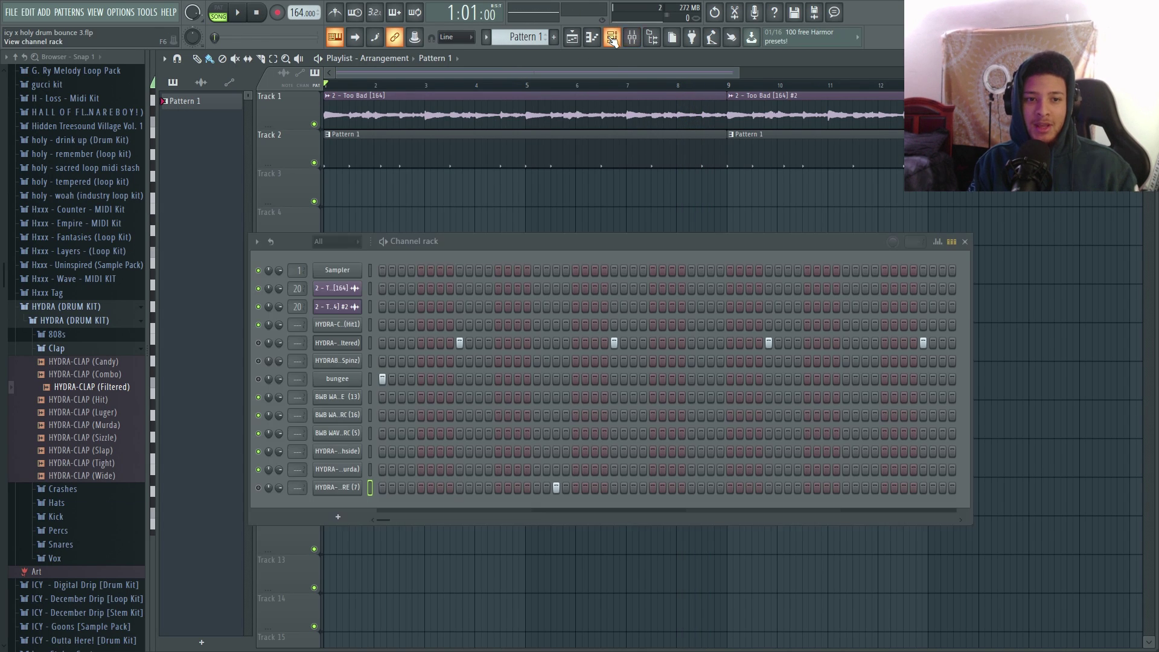
{"action": "key", "text": "space"}
{"action": "right_click", "coordinate": [358, 482]}
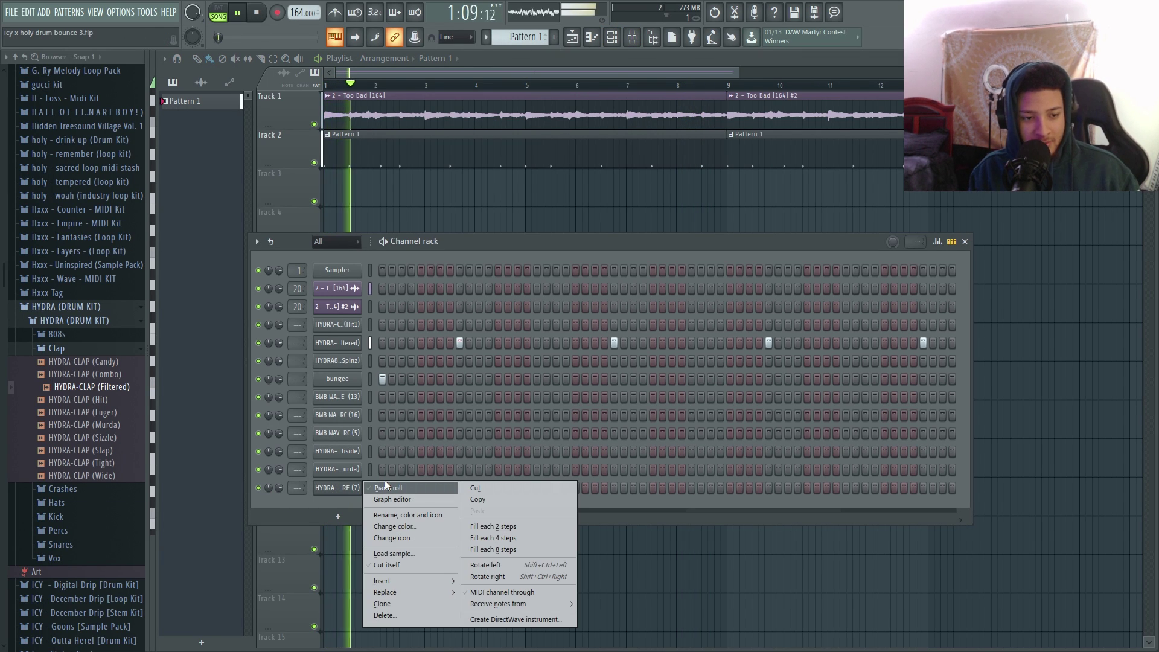
{"action": "left_click", "coordinate": [385, 482]}
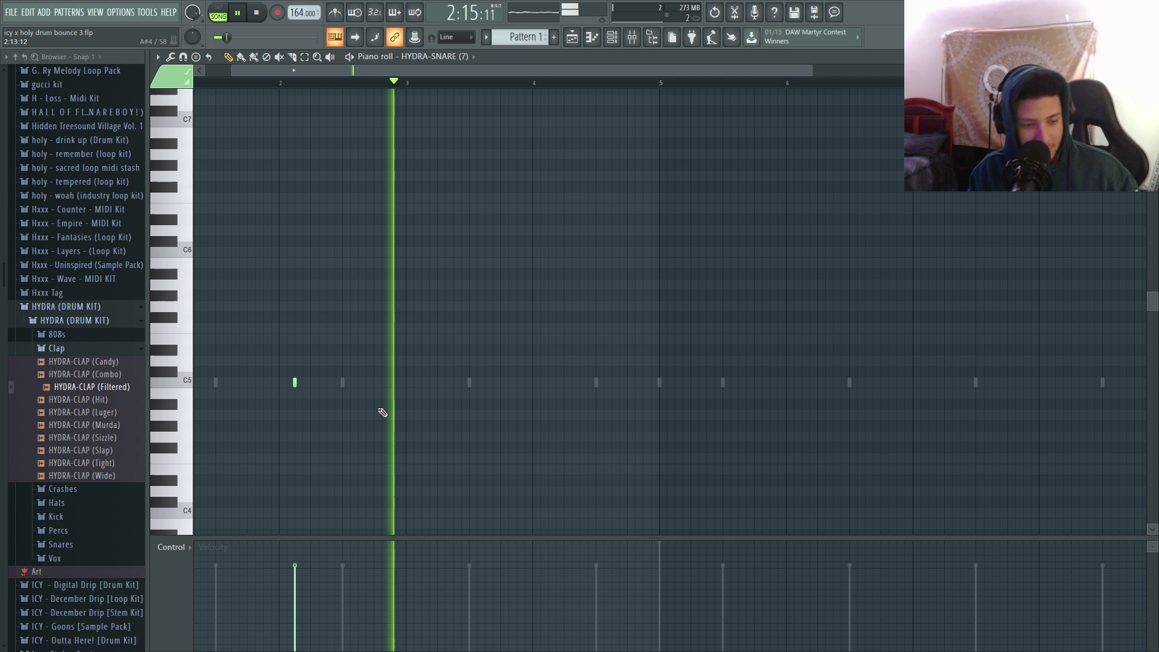
Step: Replay the song from bar 2 and add a lower A#4 snare hit on step 15 of bar 2
{"action": "key", "text": "space"}
{"action": "scroll", "coordinate": [297, 223], "scroll_direction": "up", "scroll_amount": 1, "text": "ctrl"}
{"action": "left_click", "coordinate": [278, 82]}
{"action": "key", "text": "space"}
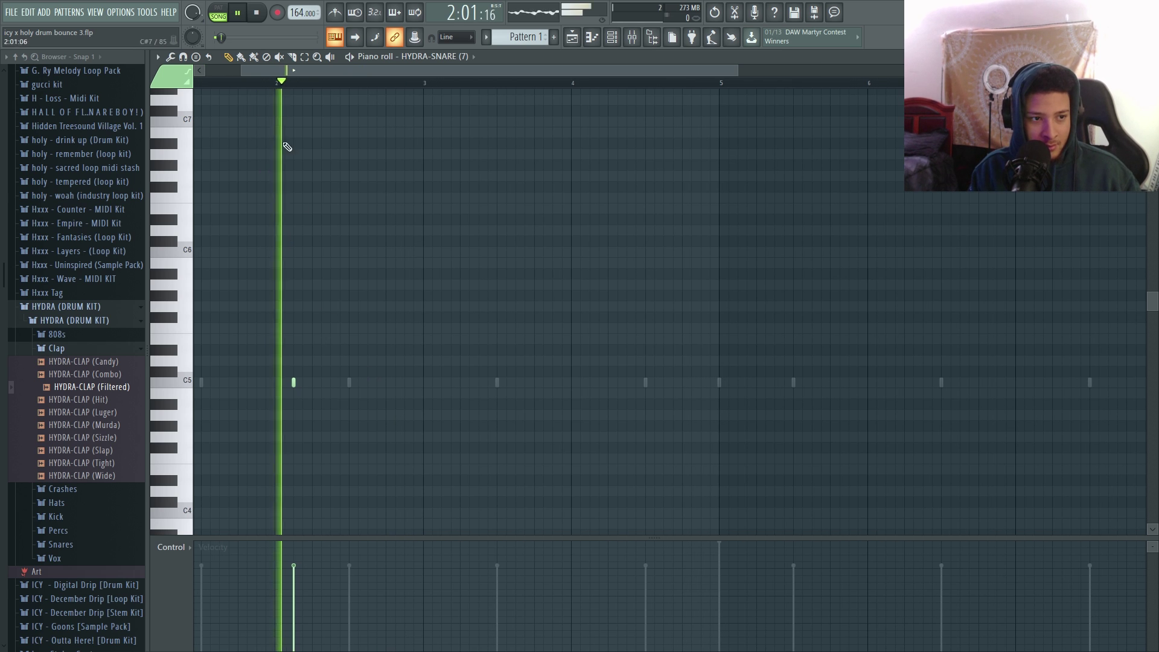
{"action": "left_click", "coordinate": [406, 405]}
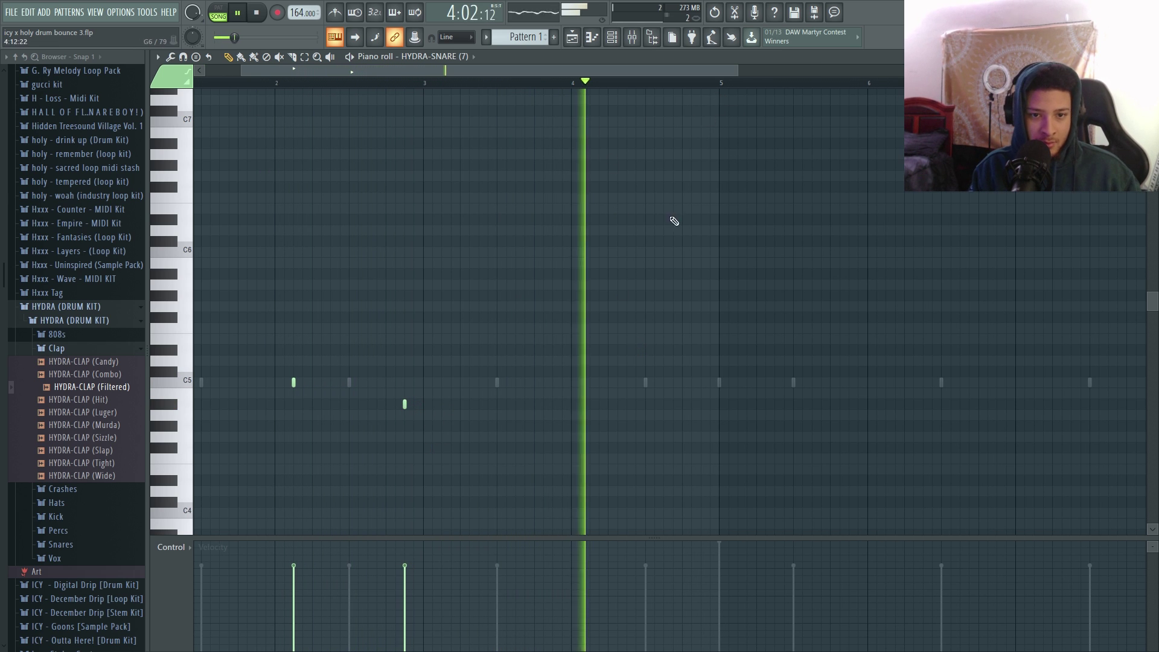
{"action": "key", "text": "space"}
Step: Duplicate the HYDRA-SNARE (7) hits from bars 1–4 into bars 5–8, clear the selection and return to the channel rack
{"action": "left_click_drag", "start_coordinate": [718, 83], "coordinate": [5, 300], "text": "ctrl"}
{"action": "scroll", "coordinate": [666, 312], "scroll_direction": "down", "scroll_amount": 2, "text": "ctrl"}
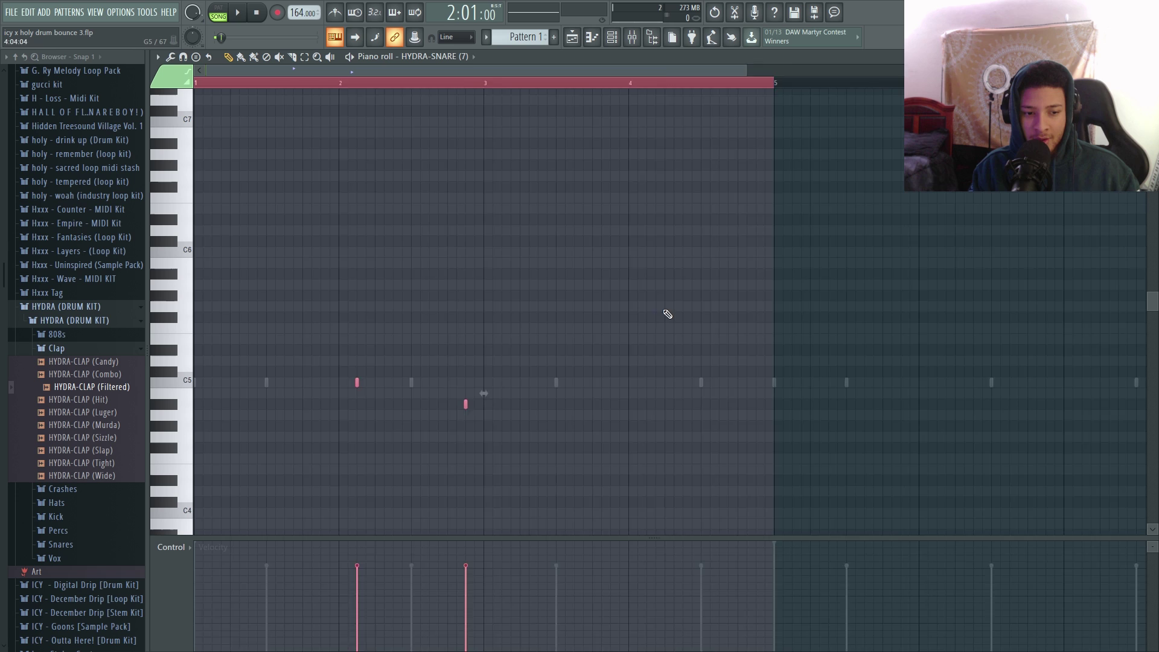
{"action": "left_click_drag", "start_coordinate": [571, 369], "coordinate": [458, 450], "text": "ctrl"}
{"action": "key", "text": "ctrl+a"}
{"action": "key", "text": "ctrl+b"}
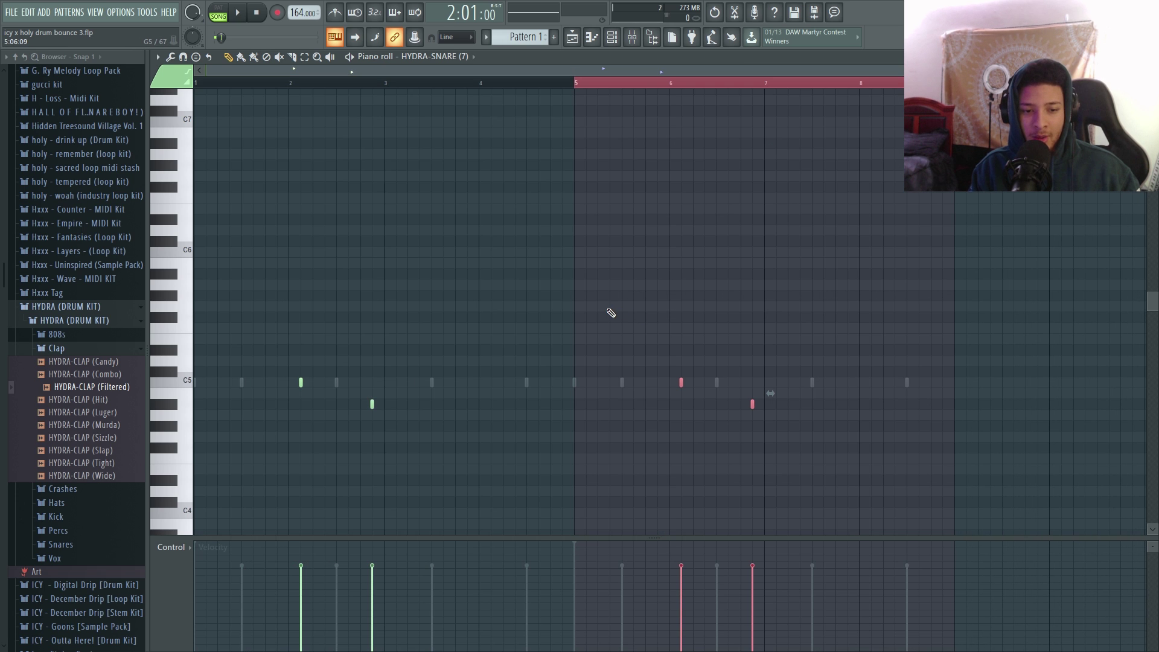
{"action": "key", "text": "ctrl+d"}
{"action": "key", "text": "F7"}
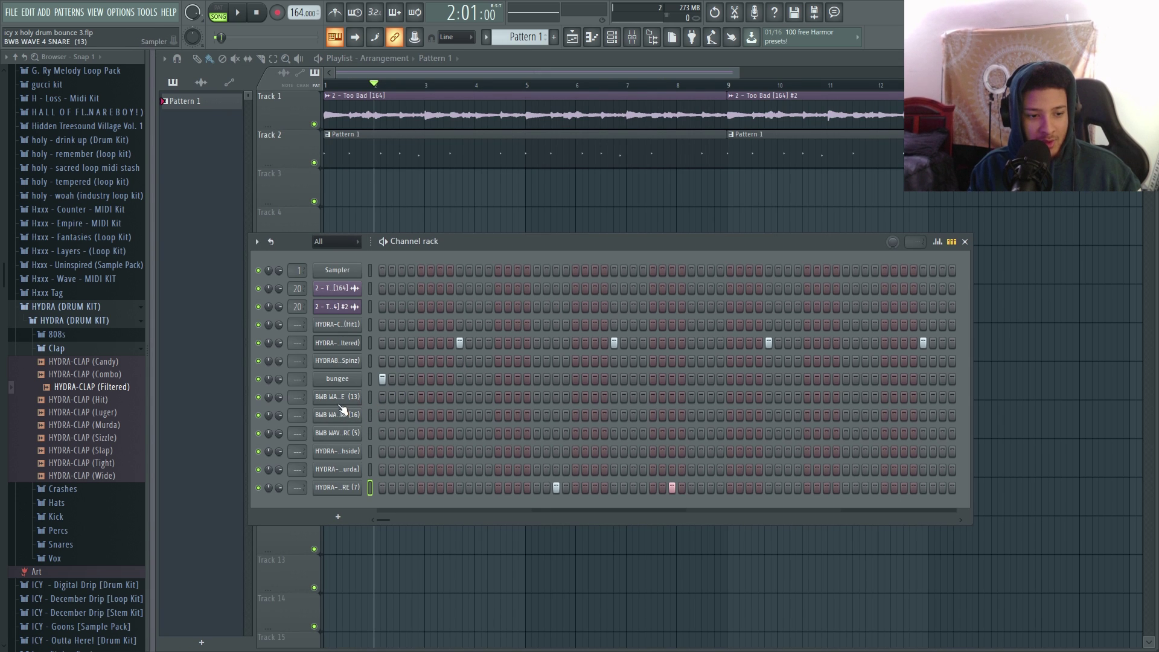
Step: Audition BWB WAVE 4 SNARE (13) and set its time stretching to none
{"action": "left_click", "coordinate": [339, 401]}
{"action": "left_click", "coordinate": [356, 350]}
{"action": "right_click", "coordinate": [403, 193]}
{"action": "left_click", "coordinate": [435, 204]}
{"action": "key", "text": "Escape"}
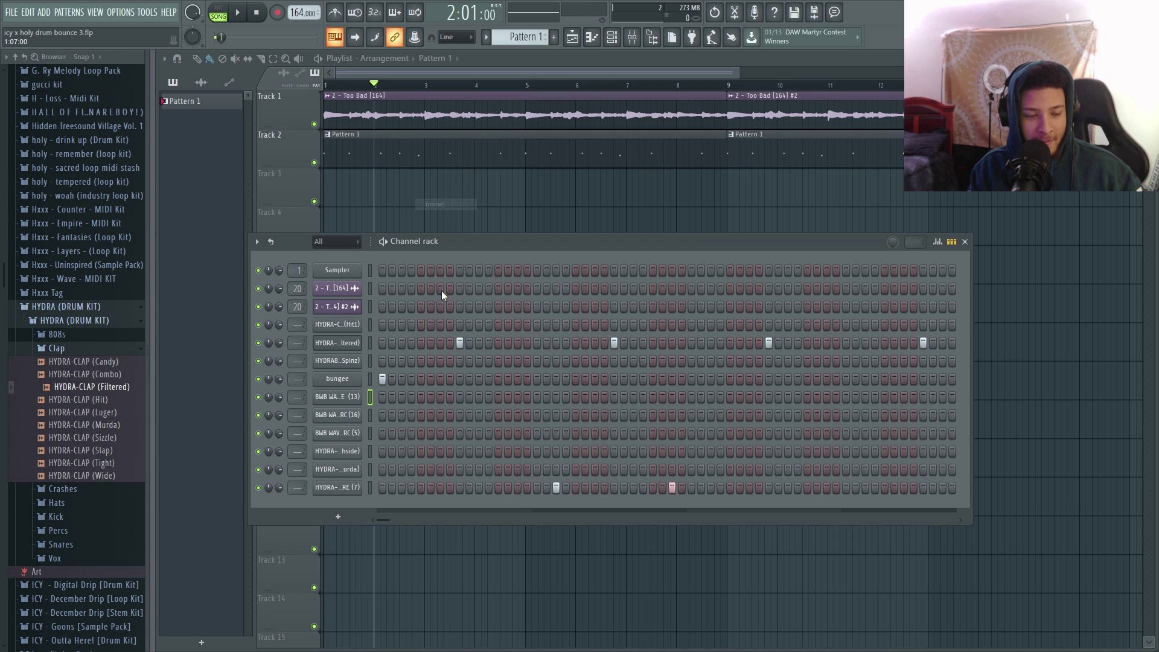
{"action": "key", "text": "space"}
{"action": "key", "text": "space"}
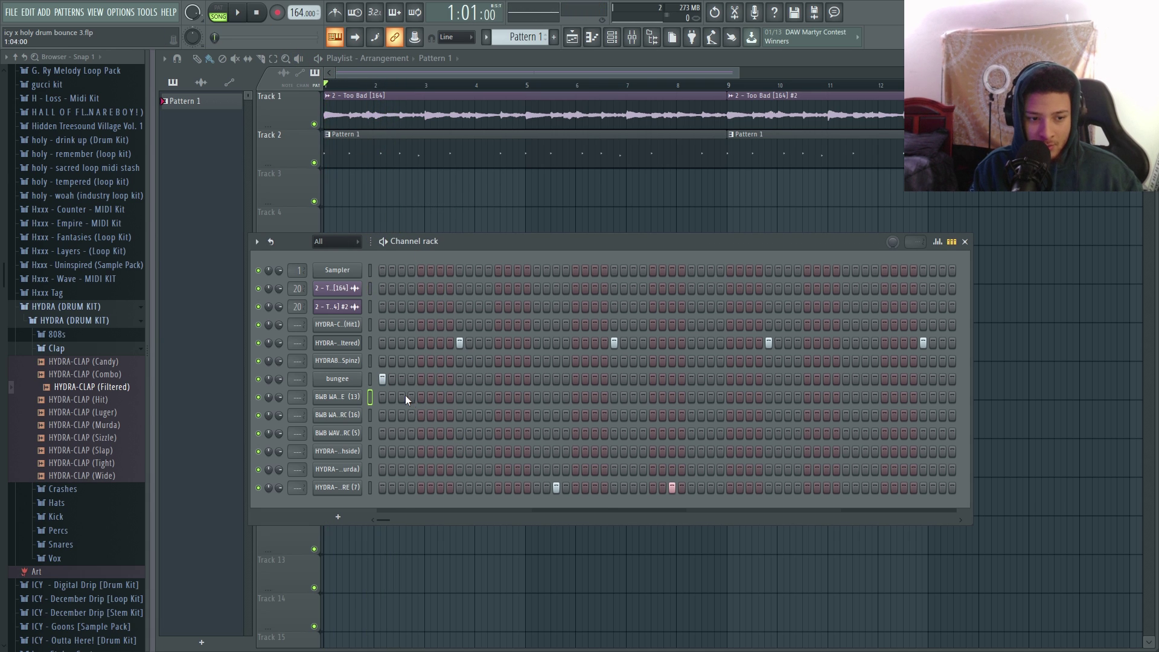
Step: Lower the pitch shift of BWB WAVE 4 SNARE (13) and place a hit on step 3 of Pattern 1
{"action": "left_click", "coordinate": [341, 397]}
{"action": "right_click", "coordinate": [404, 194]}
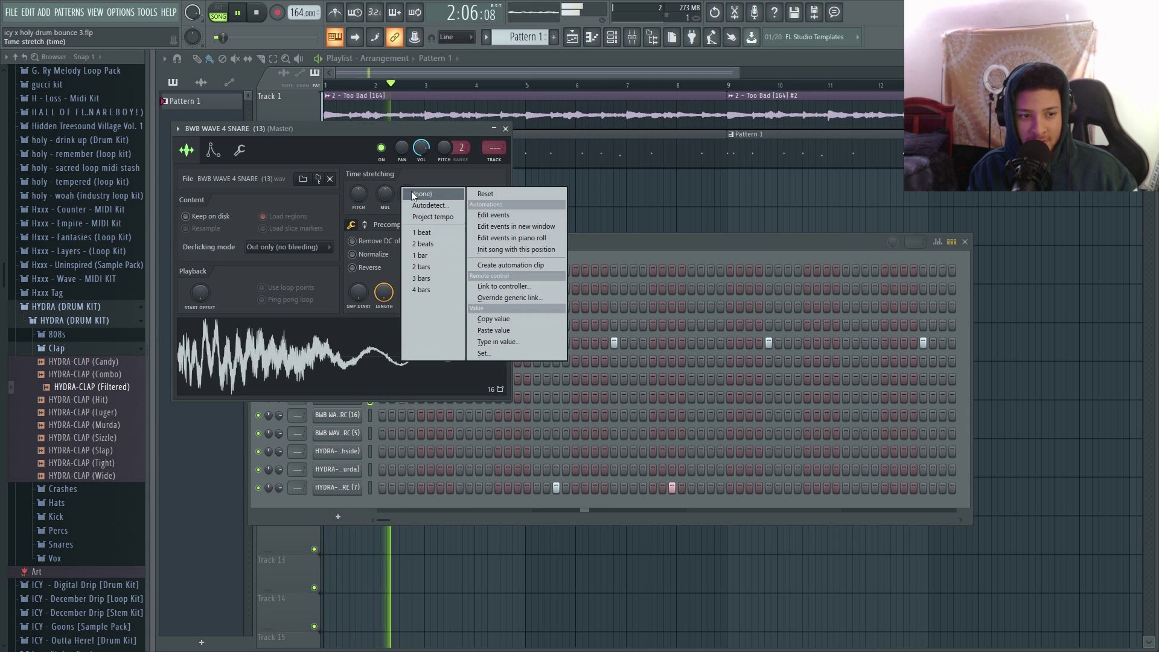
{"action": "left_click", "coordinate": [419, 194]}
{"action": "left_click_drag", "start_coordinate": [358, 194], "coordinate": [358, 205]}
{"action": "key", "text": "space"}
{"action": "left_click", "coordinate": [522, 299]}
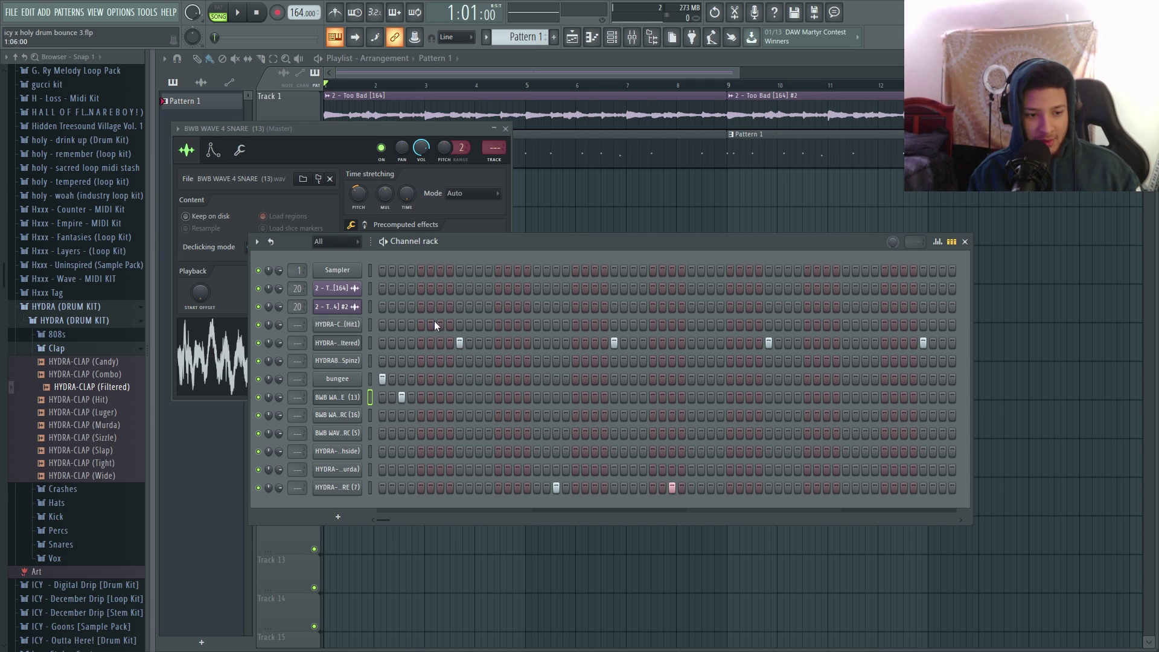
Step: Replay the song, revisit the pitch shift of BWB WAVE 4 SNARE (13) and add a lower A#4 hit on step 15 of bar 4
{"action": "key", "text": "space"}
{"action": "key", "text": "space"}
{"action": "left_click", "coordinate": [352, 400]}
{"action": "left_click", "coordinate": [352, 400]}
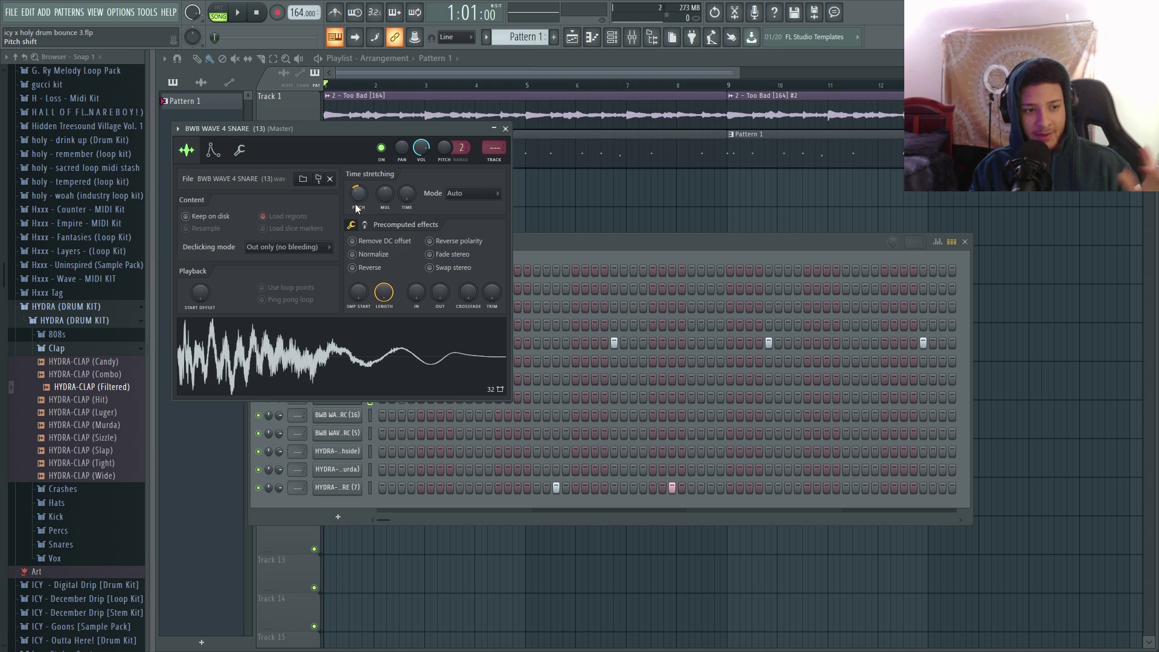
{"action": "right_click", "coordinate": [357, 199]}
{"action": "left_click", "coordinate": [368, 211]}
{"action": "left_click", "coordinate": [650, 246]}
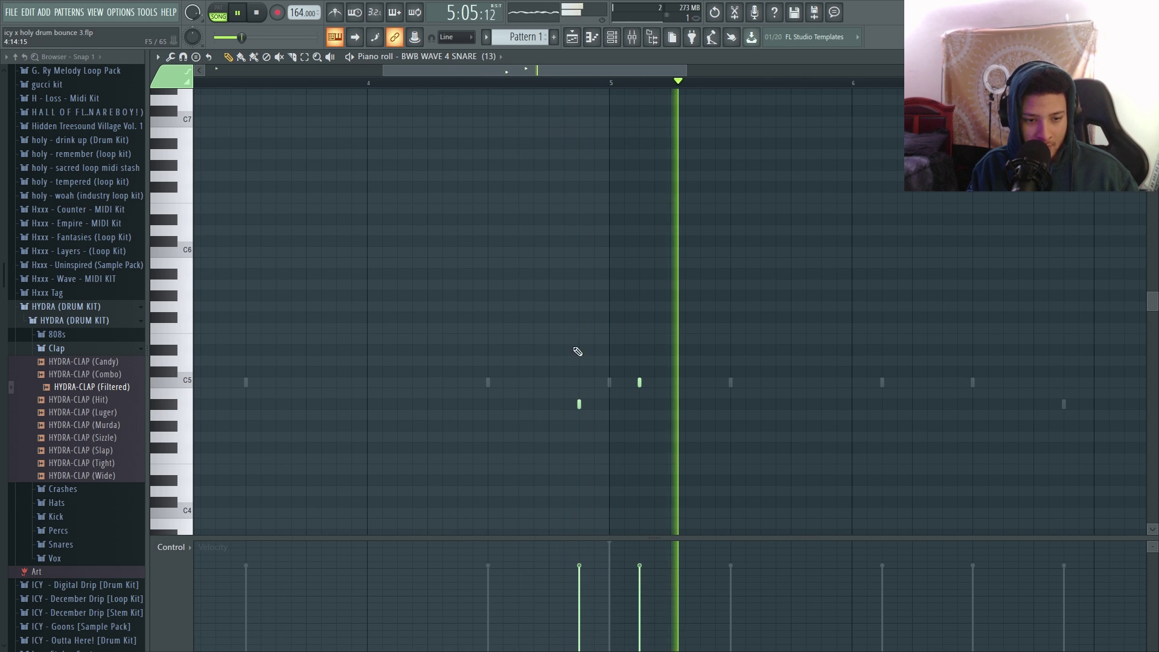
{"action": "left_click", "coordinate": [578, 404]}
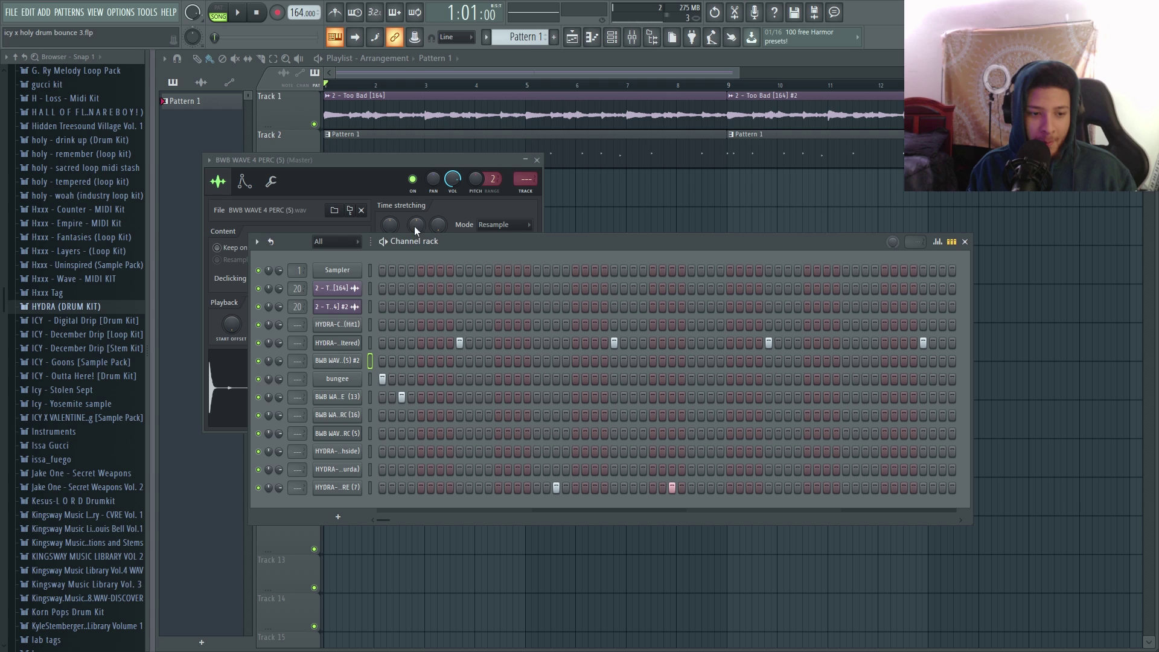
Step: Place a BWB WAVE 4 PERC (5) hit on step 35 of Pattern 1 during playback and open the channel in the piano roll
{"action": "left_click", "coordinate": [621, 266]}
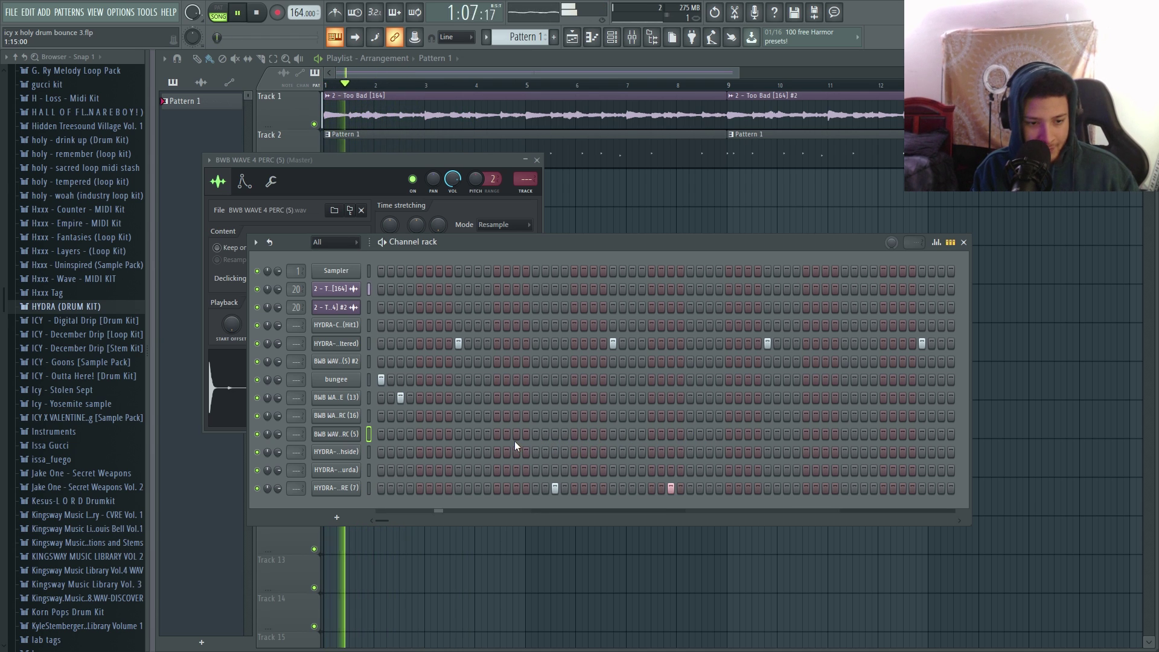
{"action": "left_click", "coordinate": [708, 435]}
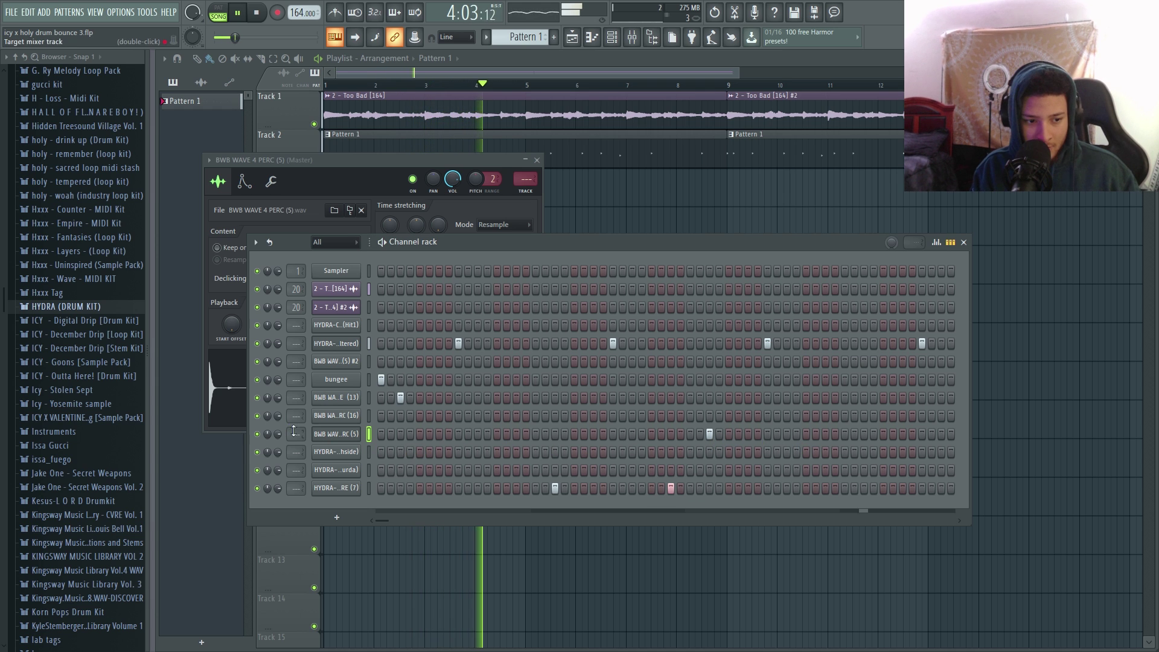
{"action": "right_click", "coordinate": [356, 433]}
{"action": "left_click", "coordinate": [428, 432]}
{"action": "key", "text": "space"}
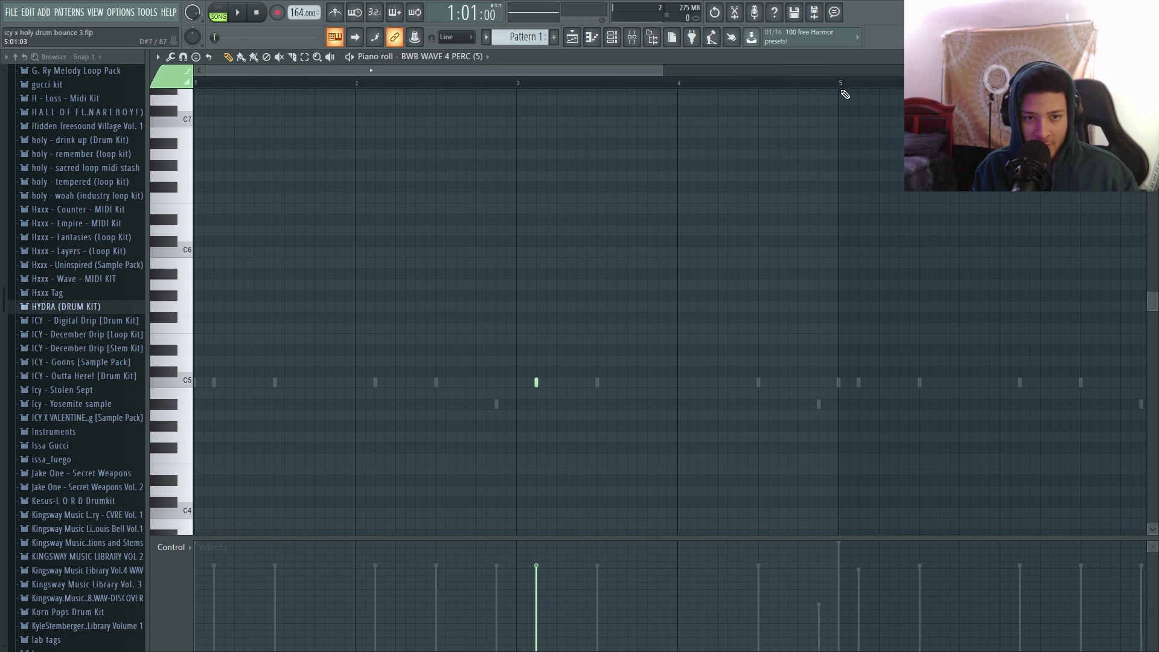
Step: Duplicate the BWB WAVE 4 PERC (5) hit from bars 1–4 into bars 5–8 and leave the piano roll
{"action": "left_click_drag", "start_coordinate": [196, 83], "coordinate": [839, 84]}
{"action": "key", "text": "ctrl+b"}
{"action": "key", "text": "ctrl+d"}
{"action": "key", "text": "Escape"}
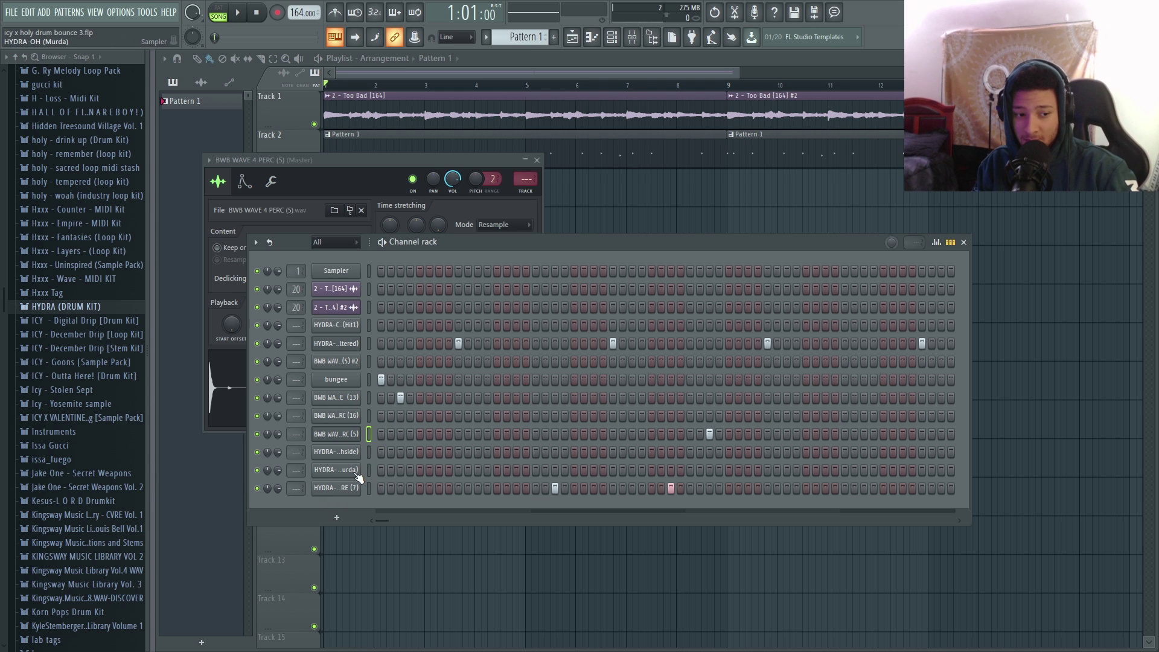
Step: Play the song, audition BWB WAVE 4 PERC (16) and place its hit on step 29 of Pattern 1
{"action": "key", "text": "space"}
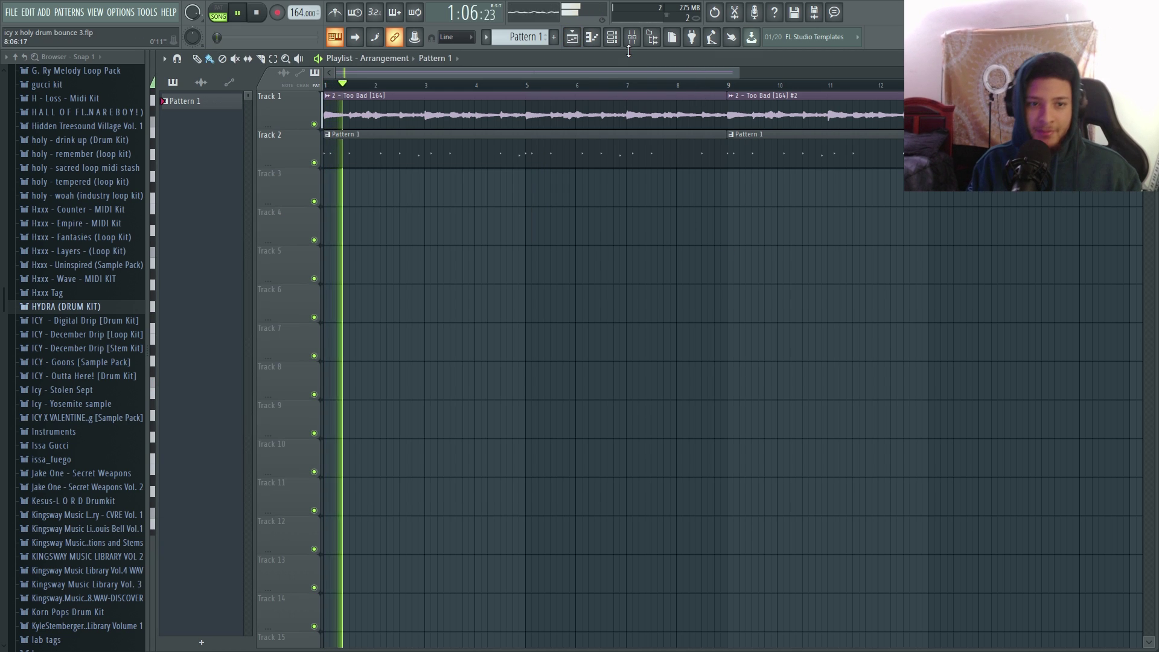
{"action": "left_click", "coordinate": [613, 38]}
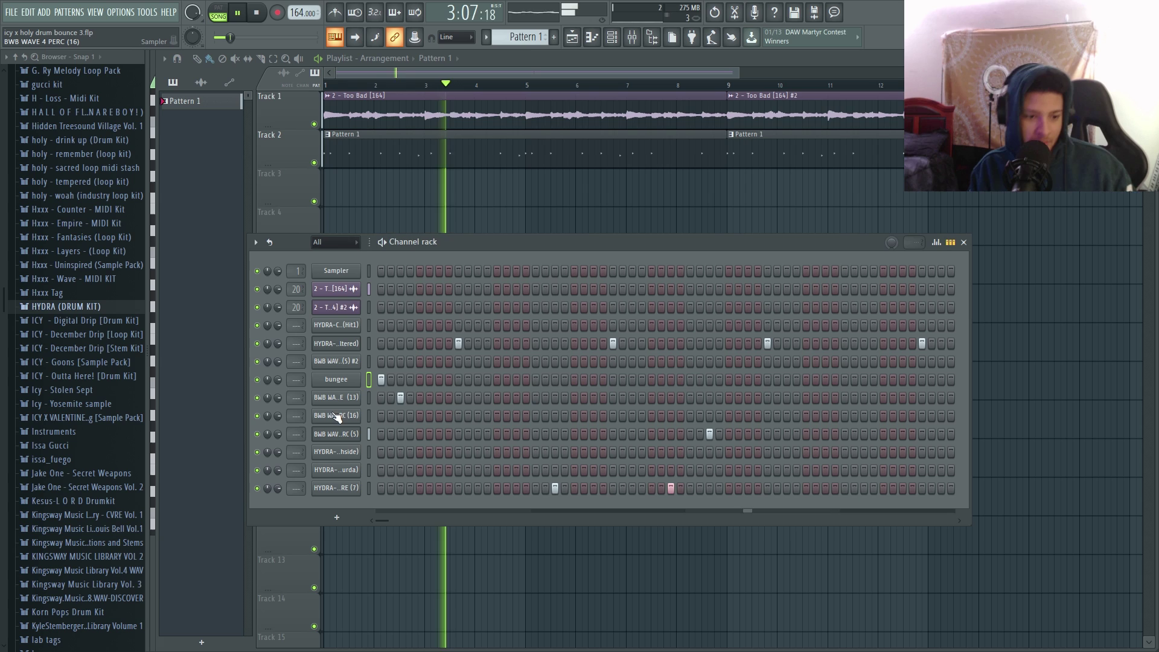
{"action": "left_click", "coordinate": [336, 416]}
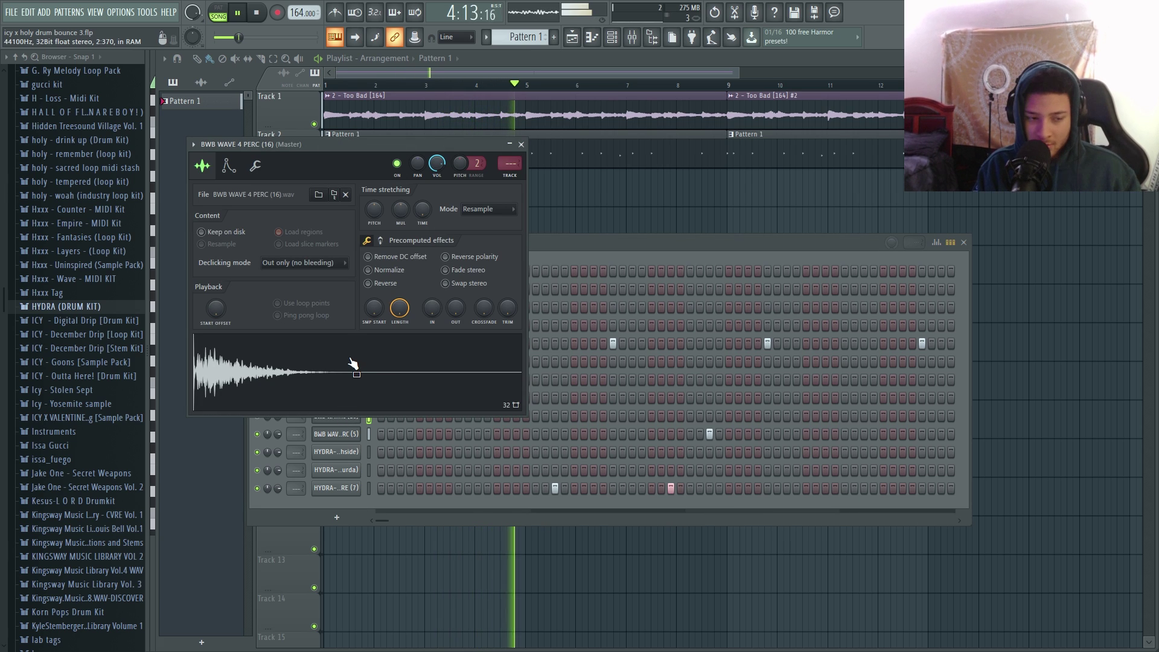
{"action": "key", "text": "space"}
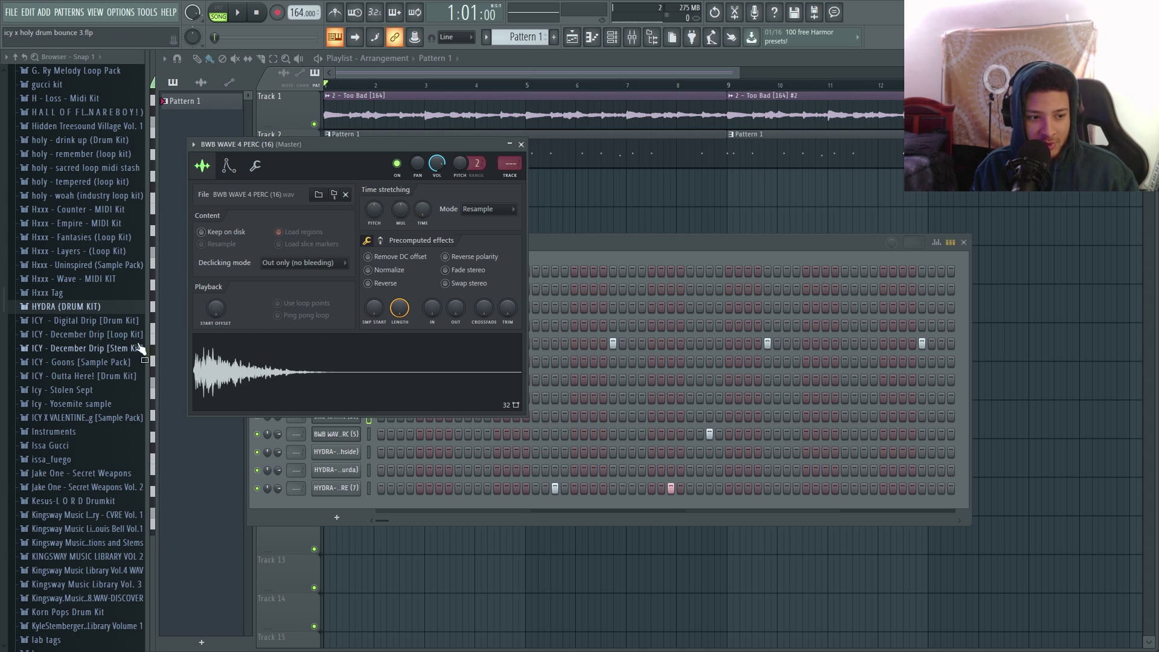
{"action": "left_click", "coordinate": [588, 251]}
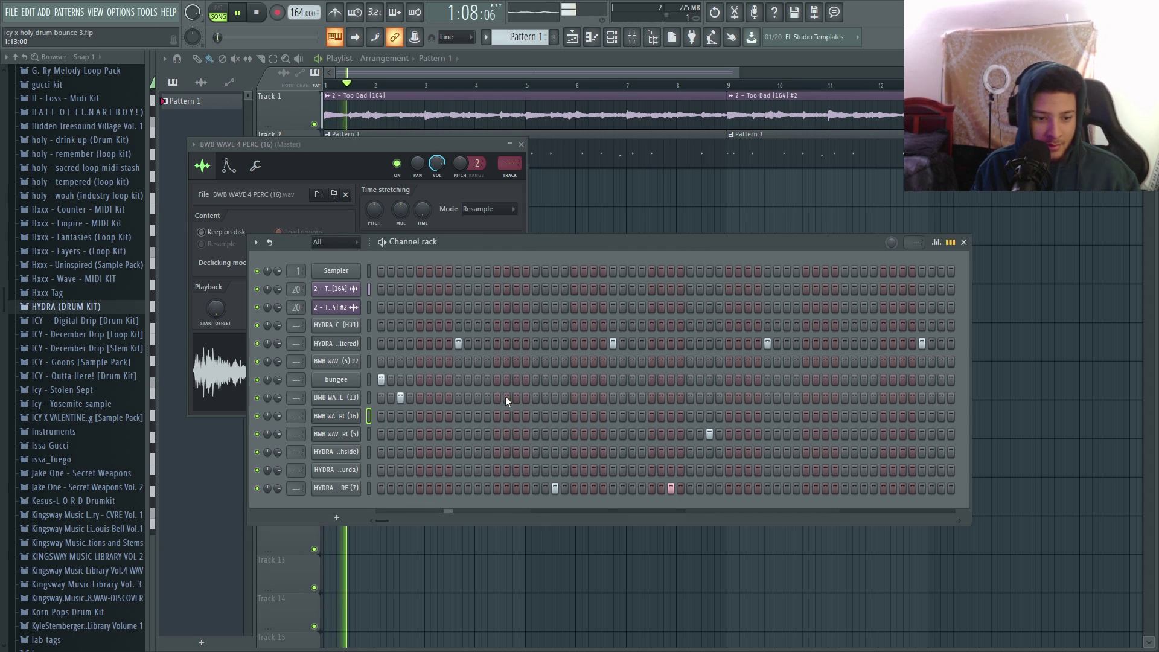
{"action": "left_click", "coordinate": [651, 416]}
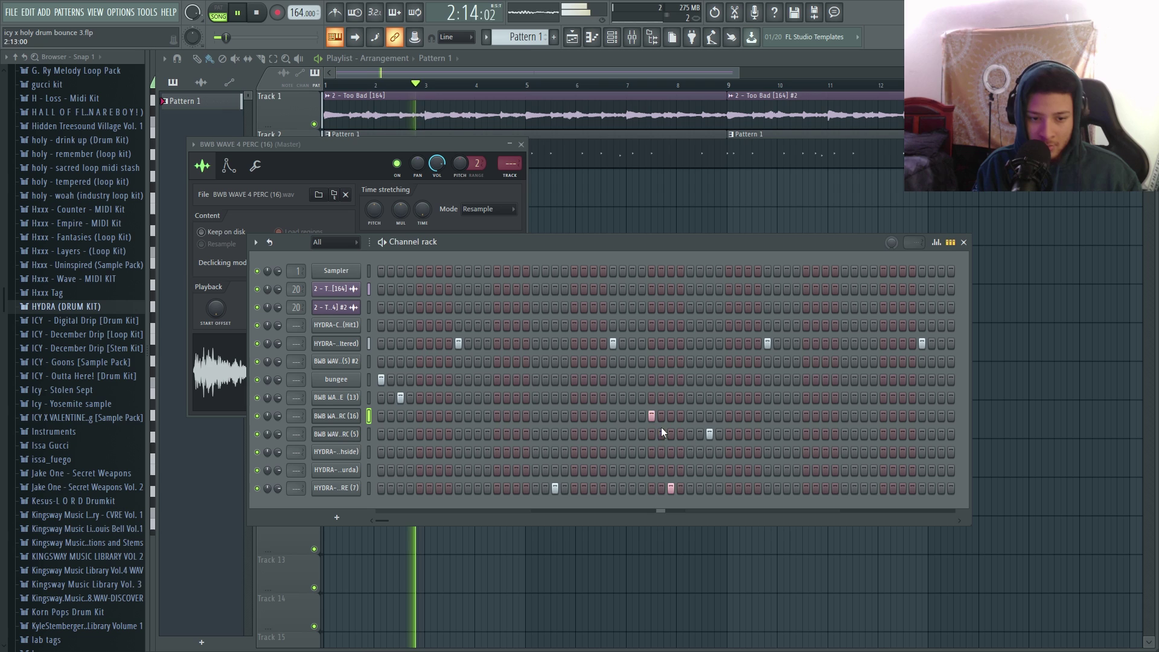
Step: Set the time stretching of BWB WAVE 4 PERC (16) to none and duplicate its hit into bars 5–8 in the piano roll
{"action": "double_click", "coordinate": [340, 413]}
{"action": "right_click", "coordinate": [422, 215]}
{"action": "left_click", "coordinate": [600, 280]}
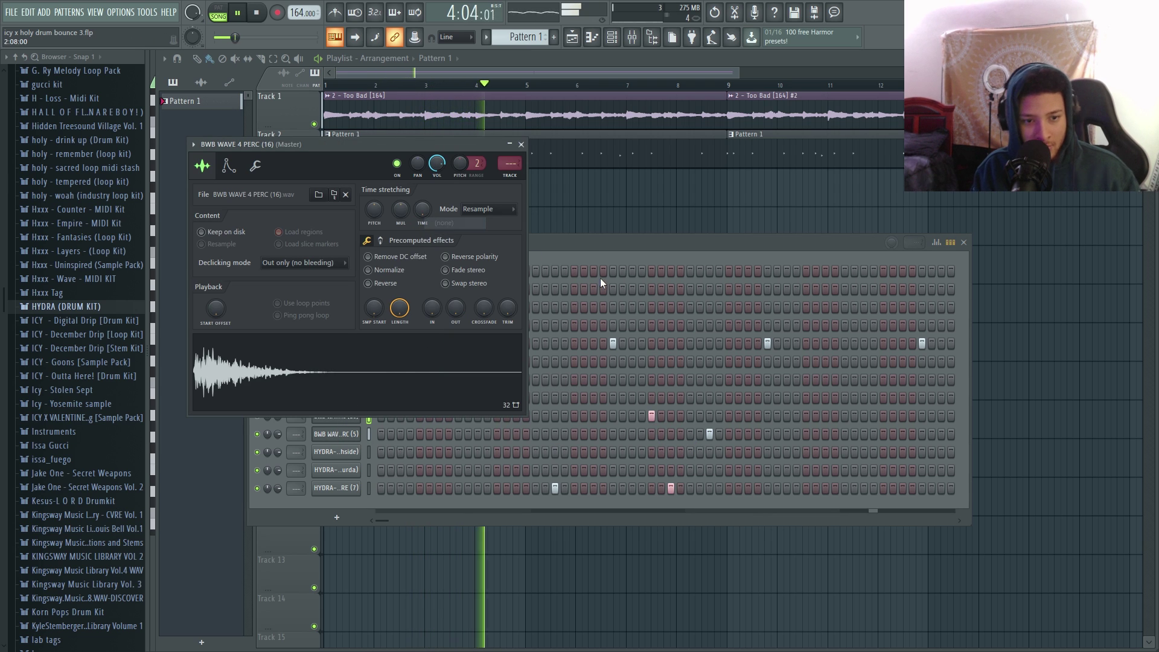
{"action": "left_click", "coordinate": [597, 280]}
{"action": "left_click", "coordinate": [336, 416]}
{"action": "left_click", "coordinate": [336, 416]}
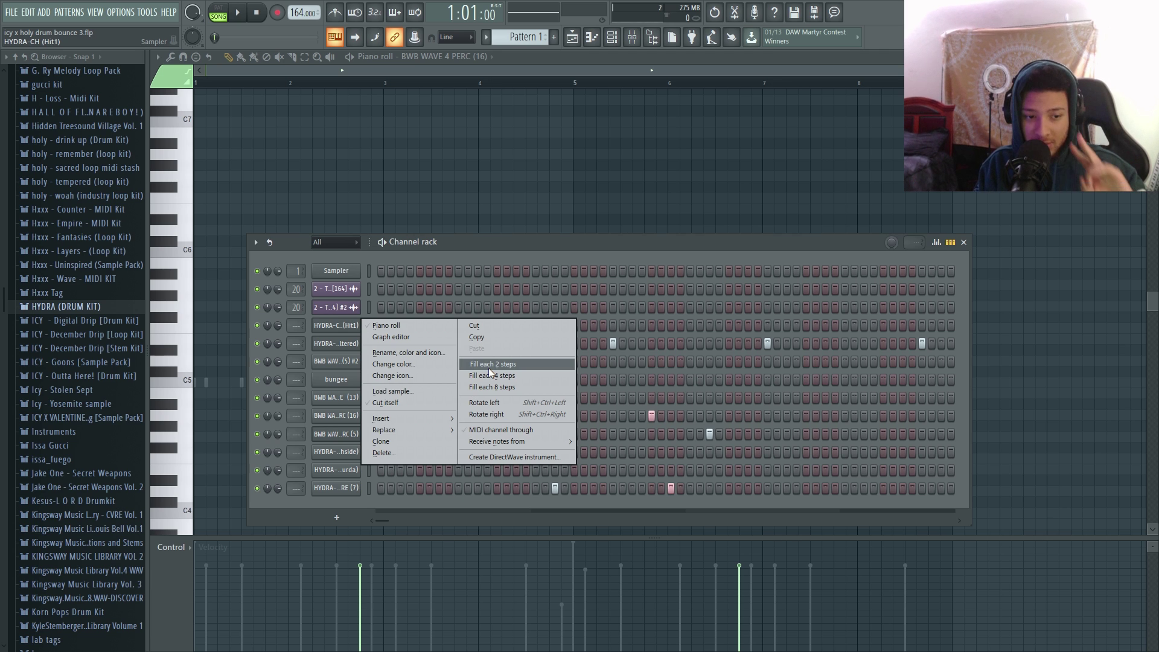
Step: Fill HYDRA-CH (Hit1) with a hit on every 2 steps and play the hi-hats back in the piano roll
{"action": "left_click", "coordinate": [487, 364]}
{"action": "right_click", "coordinate": [336, 326]}
{"action": "left_click", "coordinate": [383, 325]}
{"action": "key", "text": "space"}
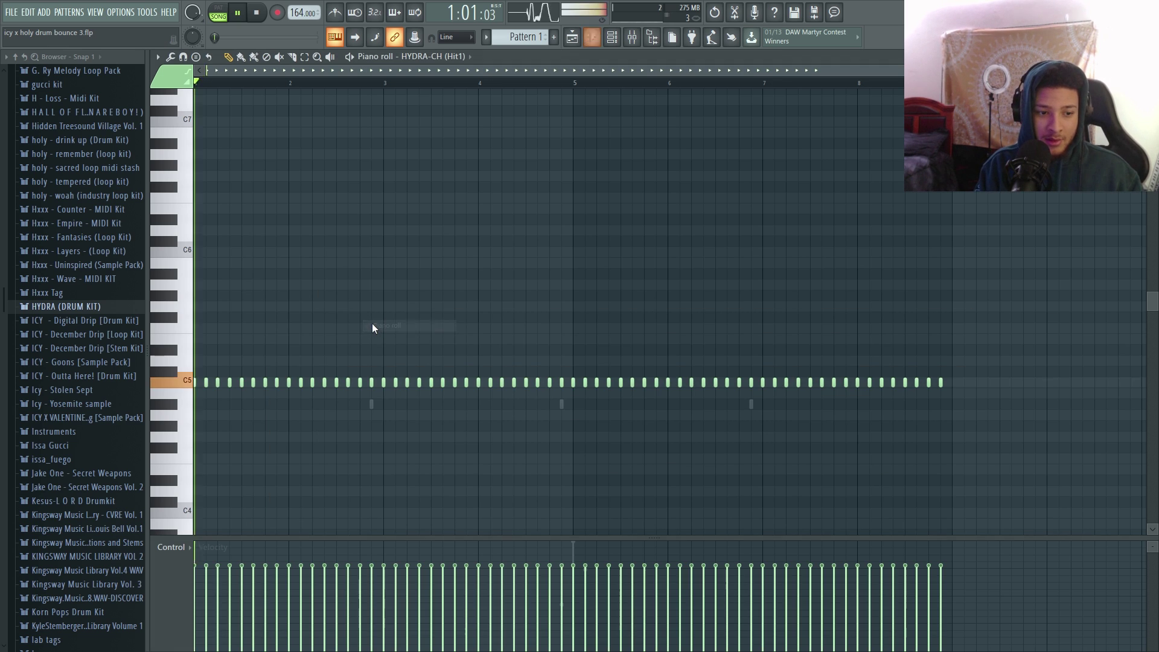
{"action": "scroll", "coordinate": [375, 349], "scroll_direction": "down", "scroll_amount": 3}
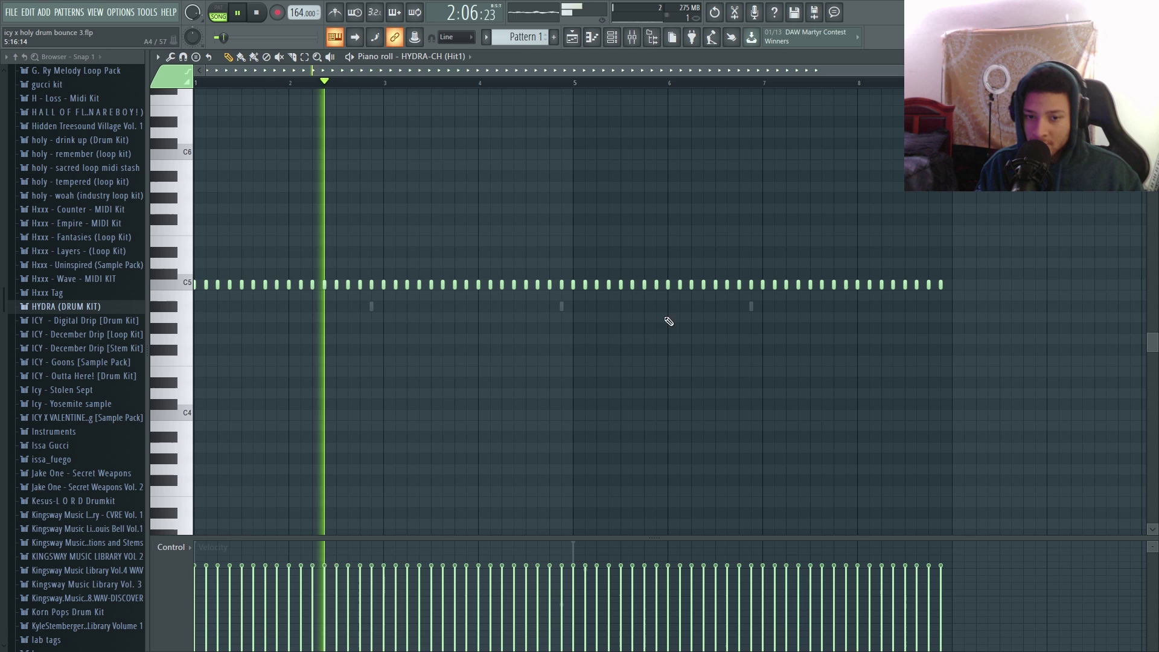
{"action": "scroll", "coordinate": [301, 395], "scroll_direction": "up", "scroll_amount": 2}
{"action": "scroll", "coordinate": [416, 377], "scroll_direction": "down", "scroll_amount": 3}
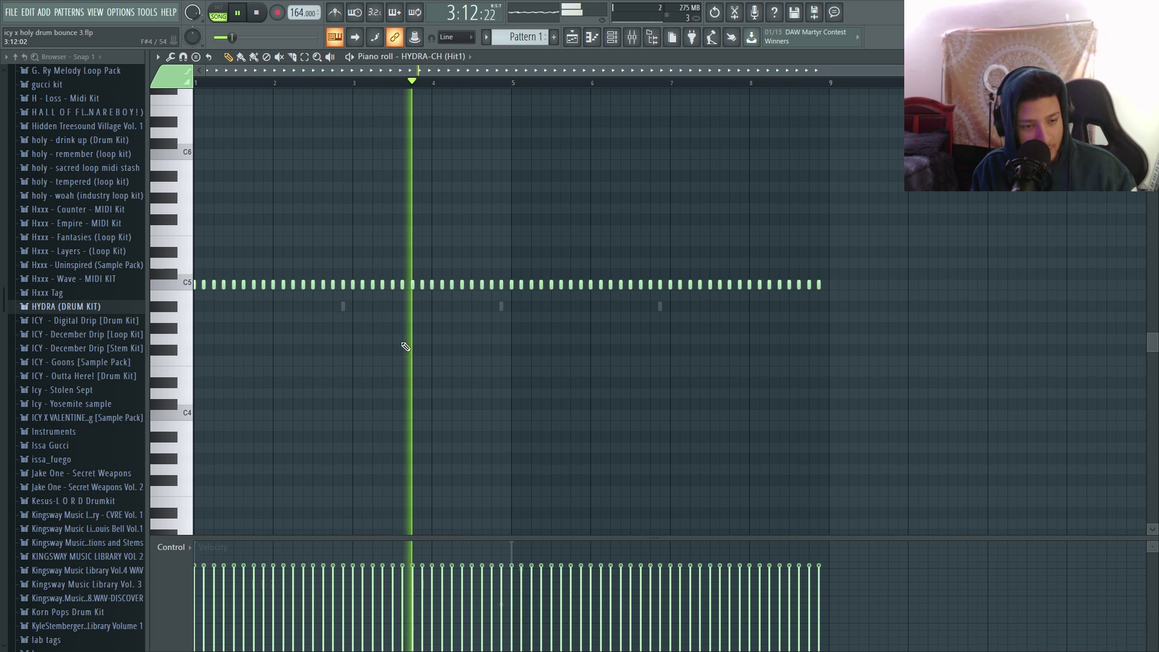
{"action": "scroll", "coordinate": [546, 315], "scroll_direction": "up", "scroll_amount": 1}
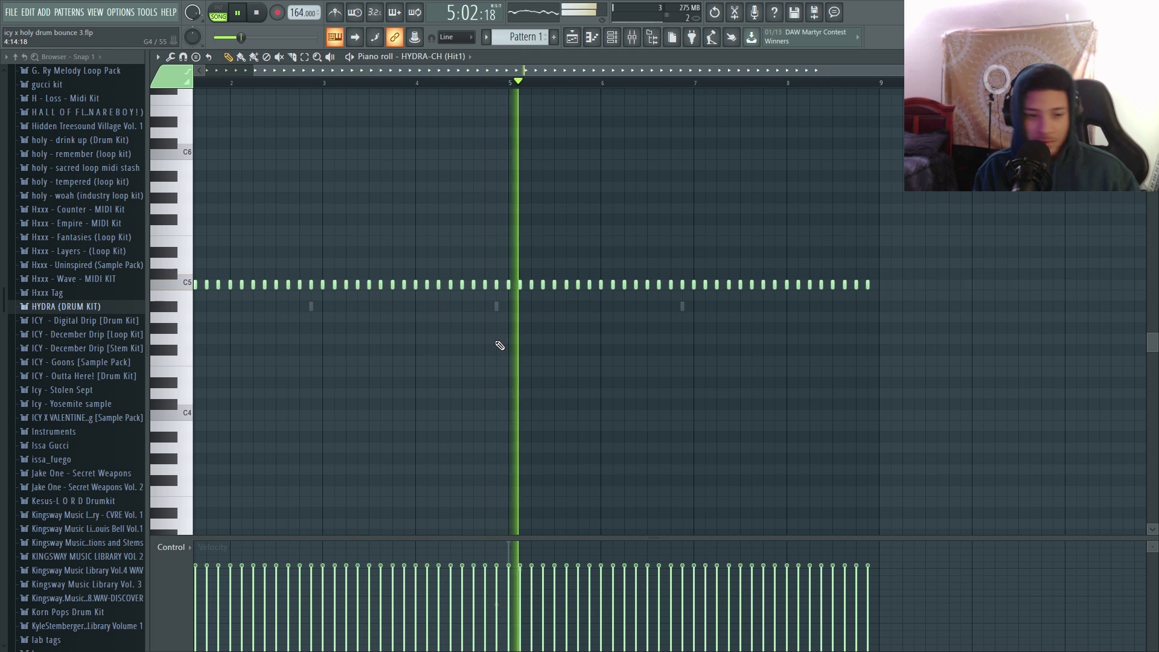
Step: Select all HYDRA-CH (Hit1) hits, stop playback and remove them from Pattern 1
{"action": "left_click_drag", "start_coordinate": [951, 237], "coordinate": [184, 325]}
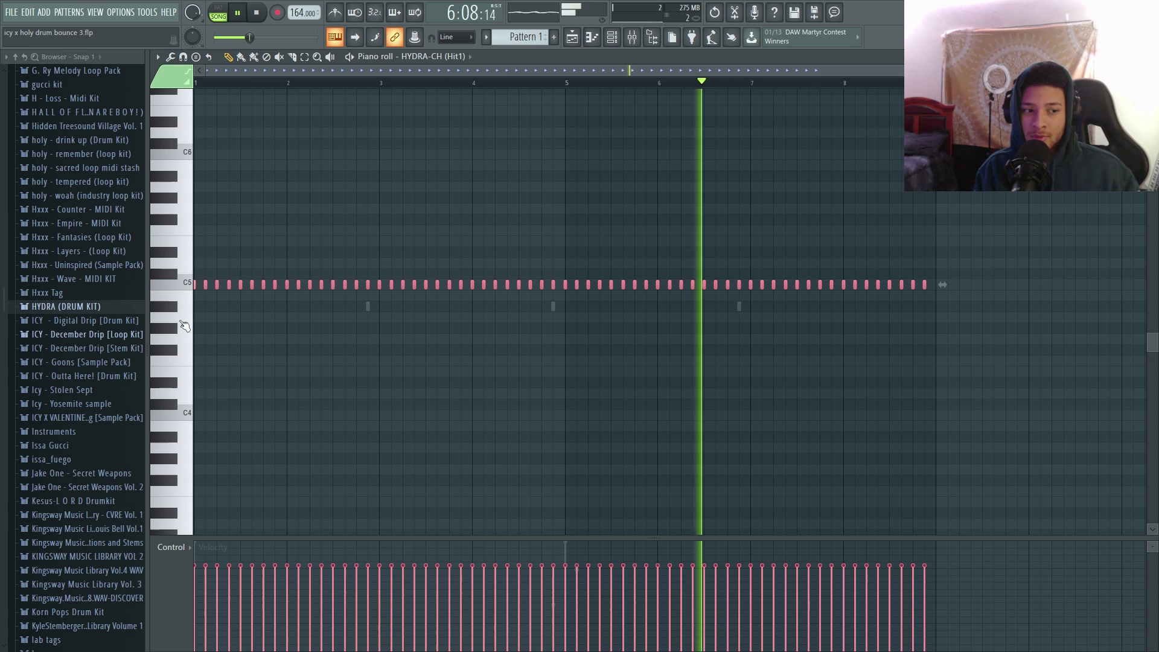
{"action": "key", "text": "F7"}
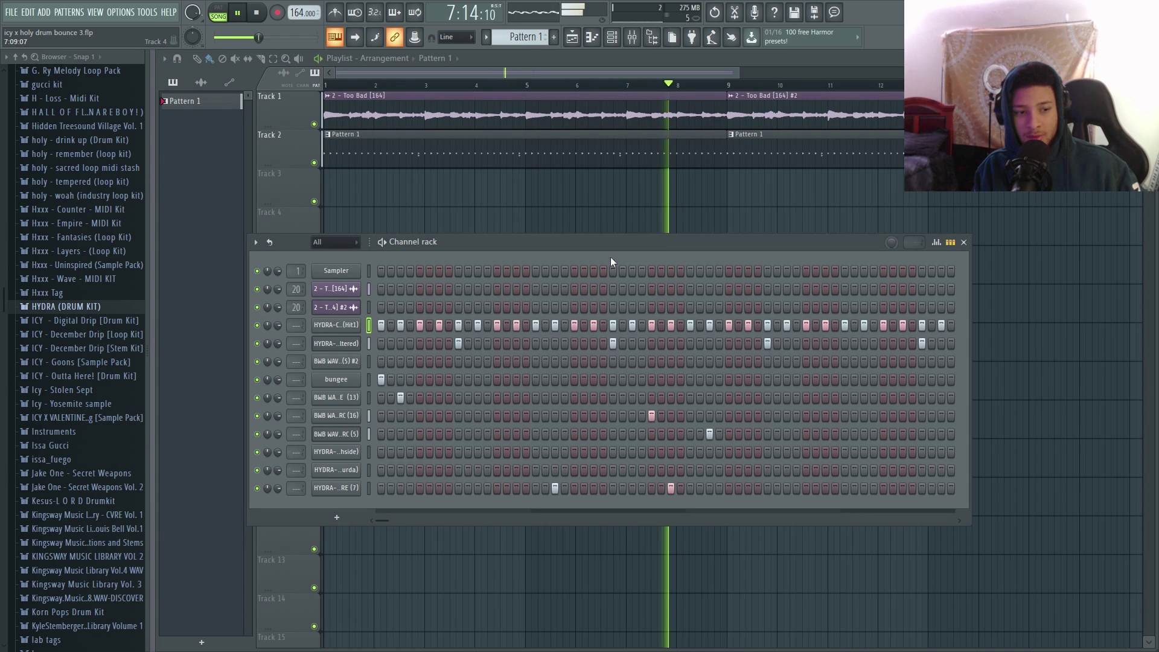
{"action": "key", "text": "space"}
{"action": "key", "text": "ctrl+x"}
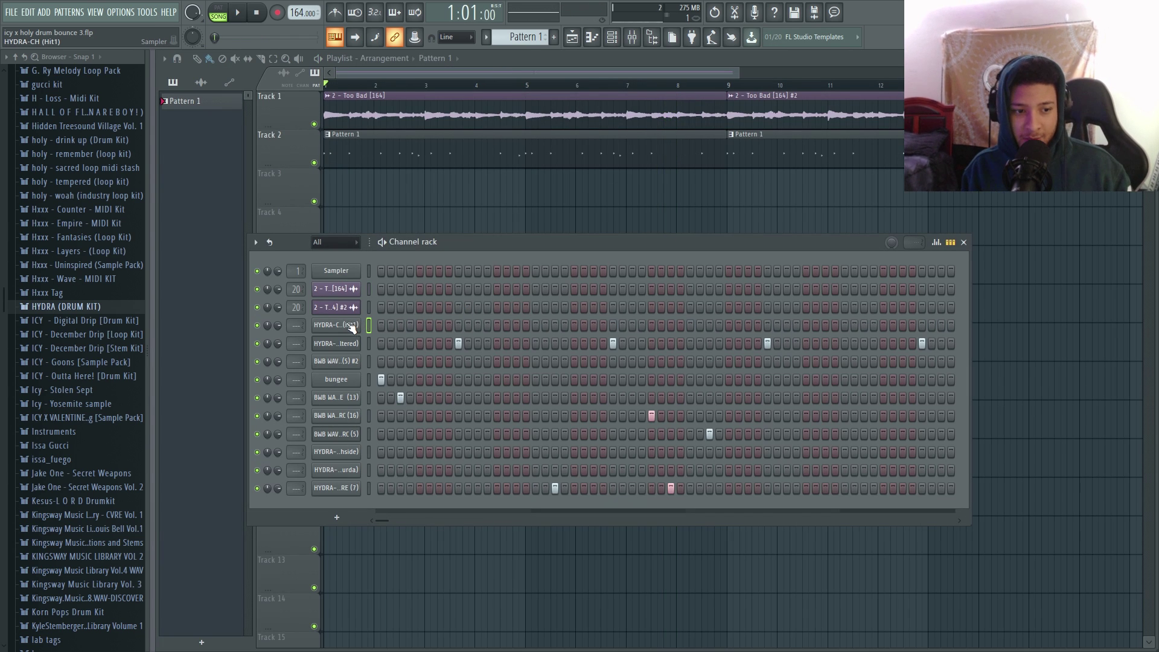
{"action": "right_click", "coordinate": [352, 328]}
{"action": "left_click", "coordinate": [389, 325]}
{"action": "key", "text": "F7"}
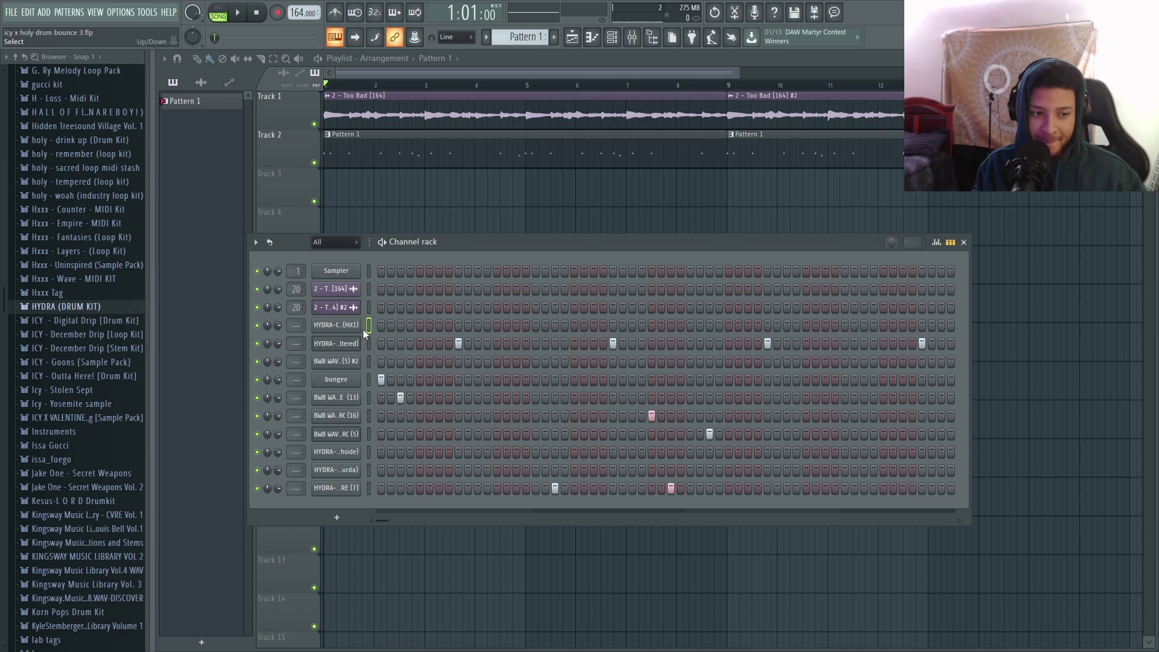
Step: Fill HYDRA-CH (Hit1) with a hit on every 4 steps and place a shifted copy of the hits between them
{"action": "right_click", "coordinate": [357, 329]}
{"action": "left_click", "coordinate": [492, 375]}
{"action": "right_click", "coordinate": [329, 327]}
{"action": "left_click", "coordinate": [299, 324]}
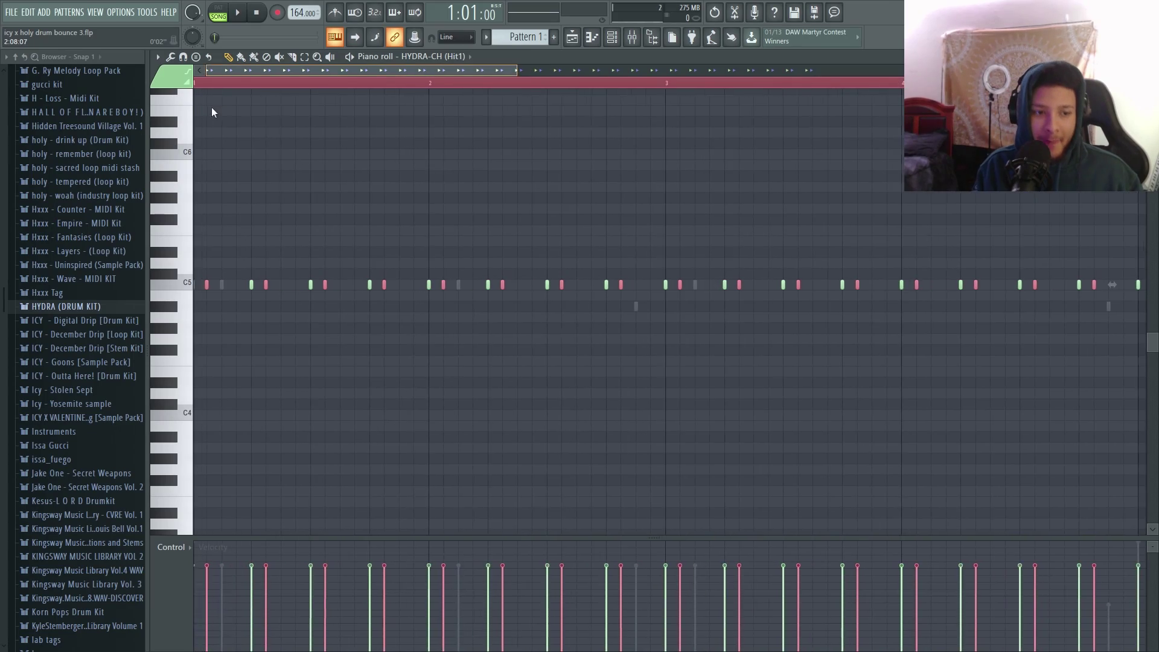
{"action": "left_click_drag", "start_coordinate": [366, 73], "coordinate": [347, 75]}
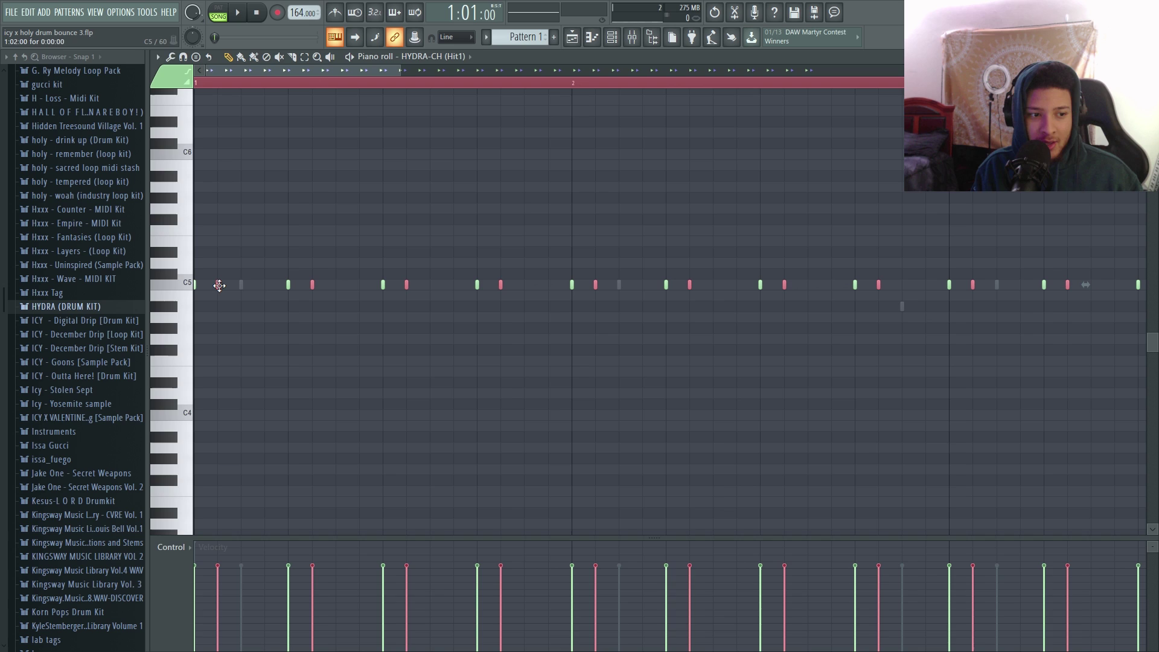
Step: Play back the hi-hats and examine the HYDRA-CH (Hit1) channel's sample and miscellaneous settings
{"action": "key", "text": "space"}
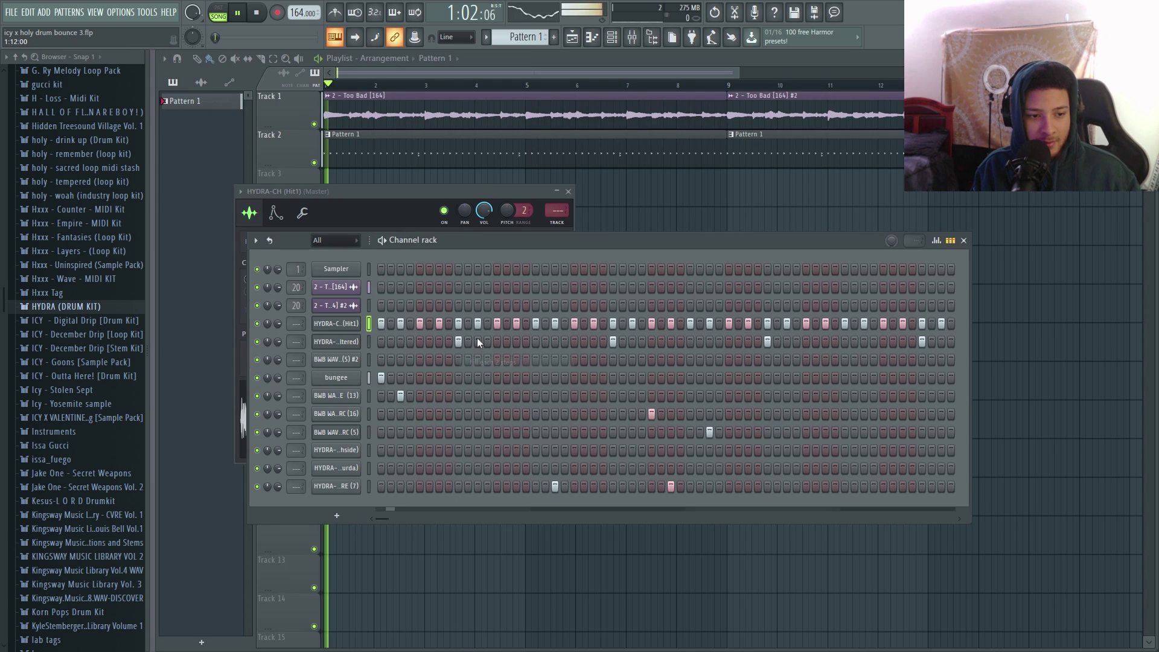
{"action": "right_click", "coordinate": [341, 323]}
{"action": "left_click", "coordinate": [333, 326]}
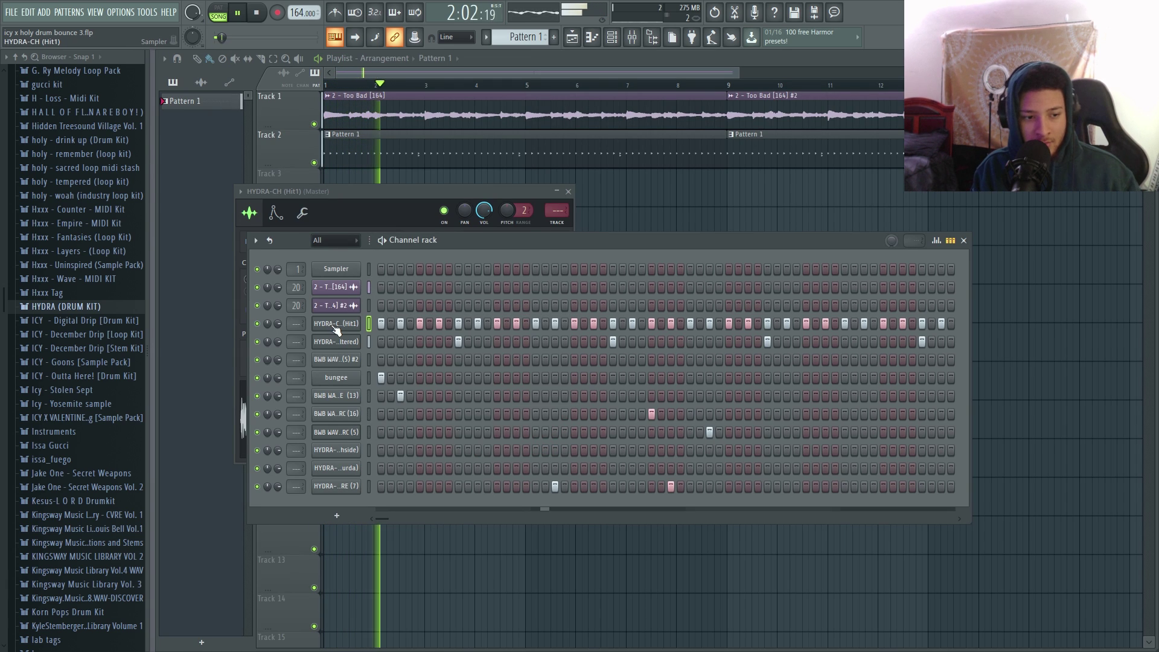
{"action": "left_click", "coordinate": [335, 323]}
{"action": "key", "text": "space"}
{"action": "left_click", "coordinate": [302, 212]}
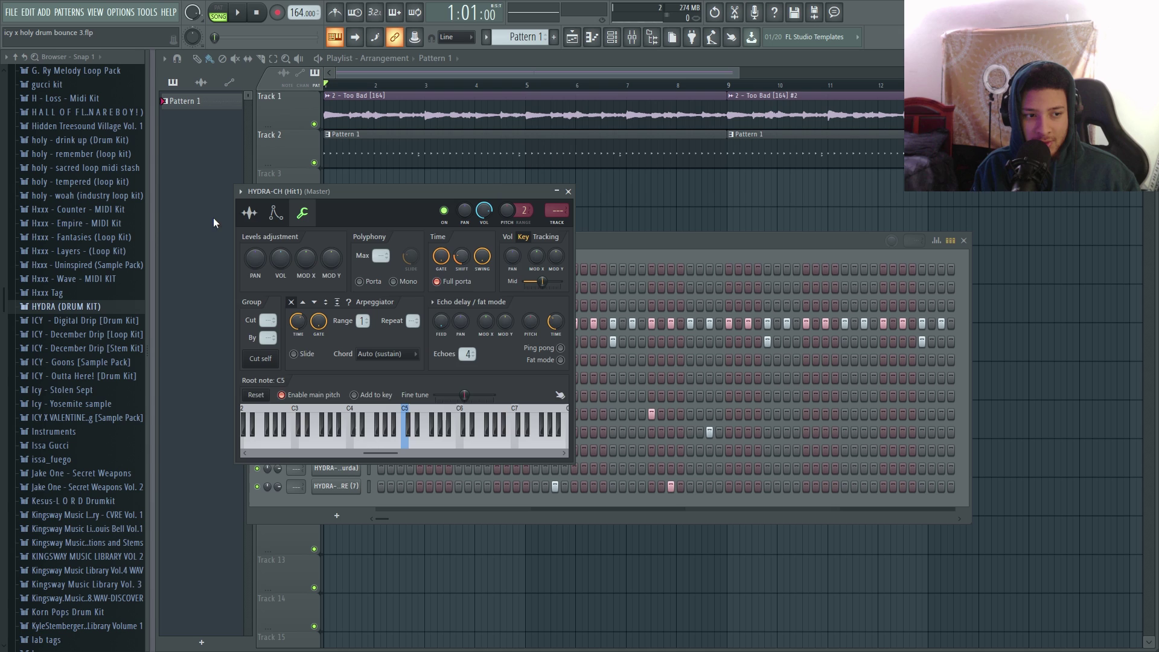
{"action": "left_click", "coordinate": [249, 213]}
{"action": "left_click", "coordinate": [612, 37]}
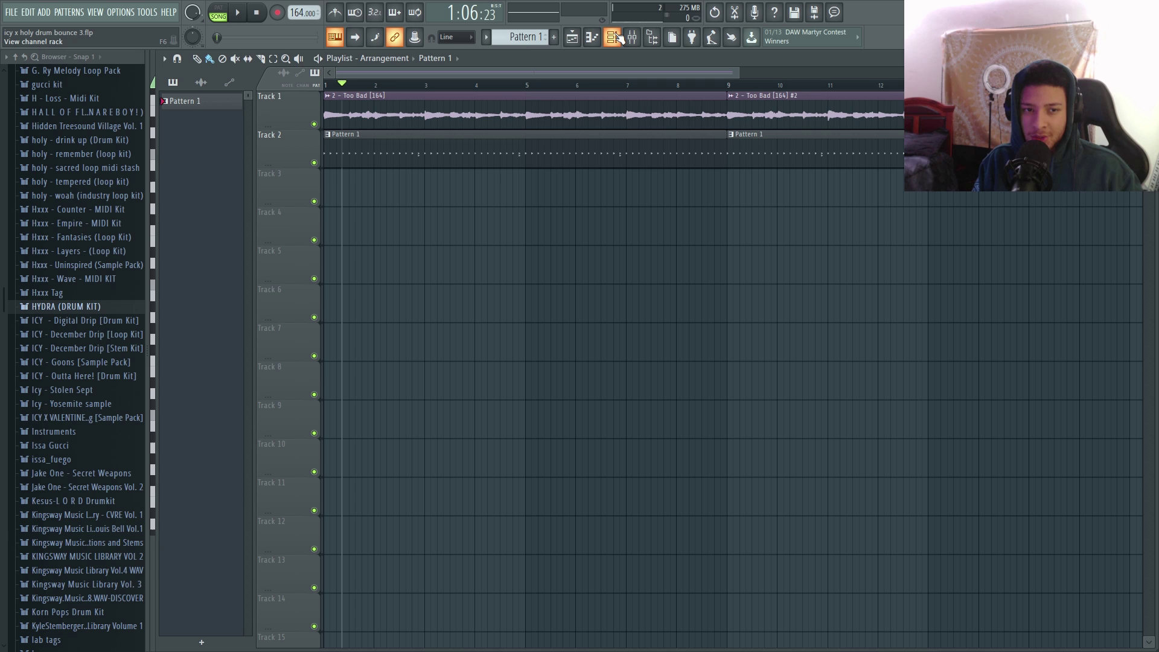
{"action": "left_click", "coordinate": [619, 37]}
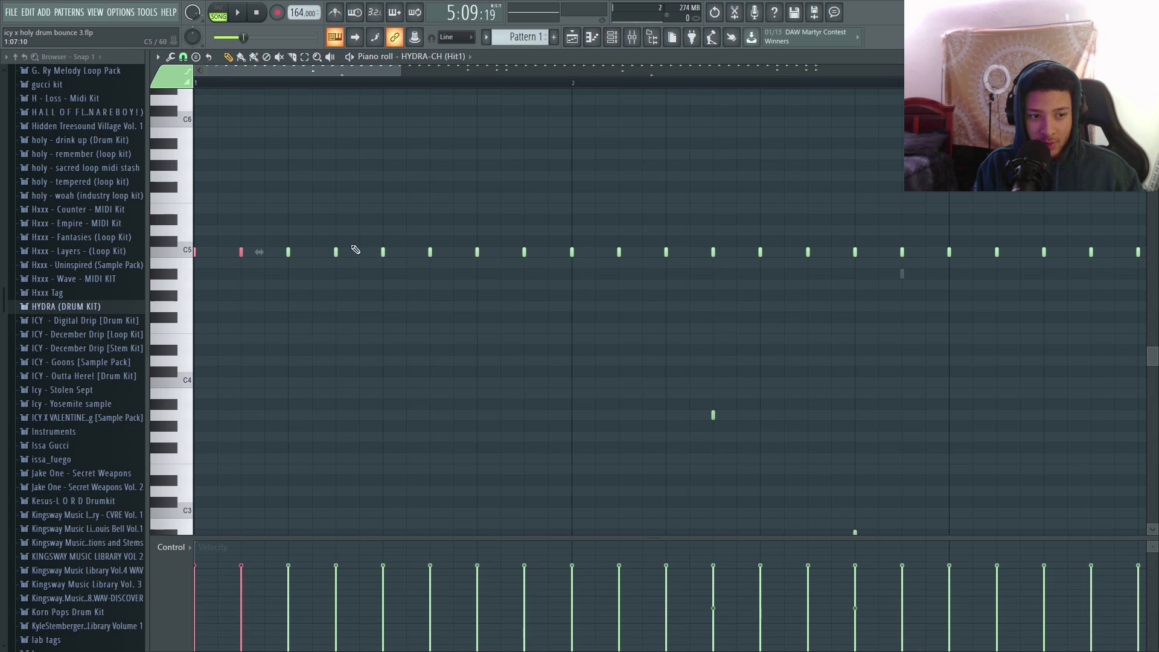
{"action": "left_click", "coordinate": [277, 12]}
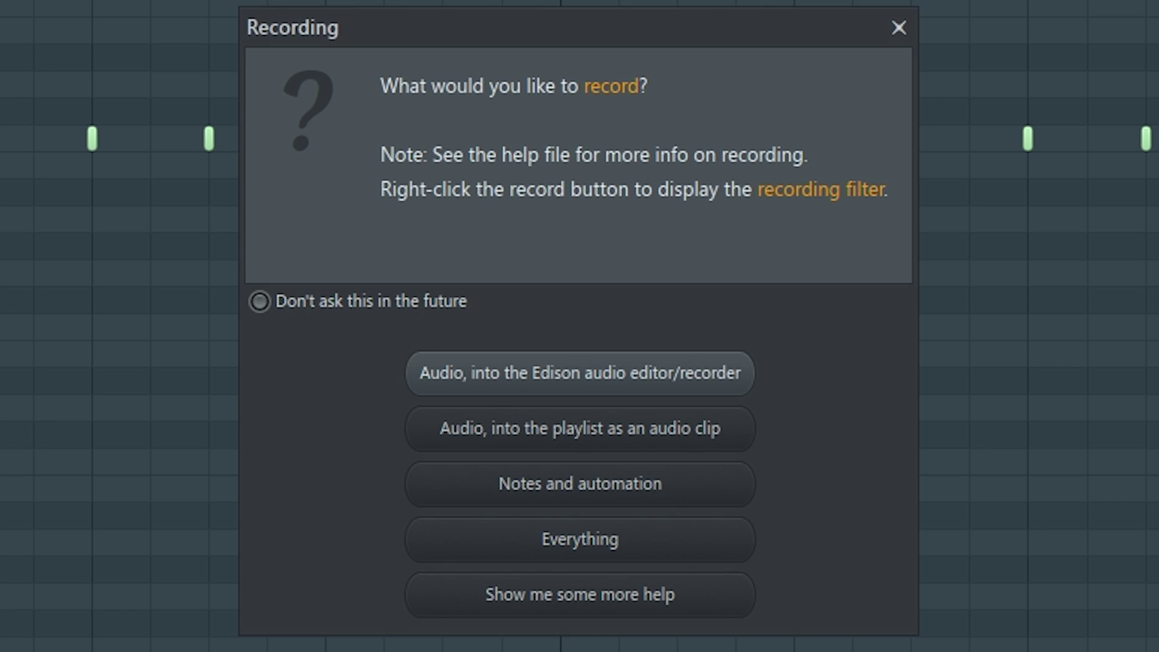
{"action": "left_click", "coordinate": [602, 396]}
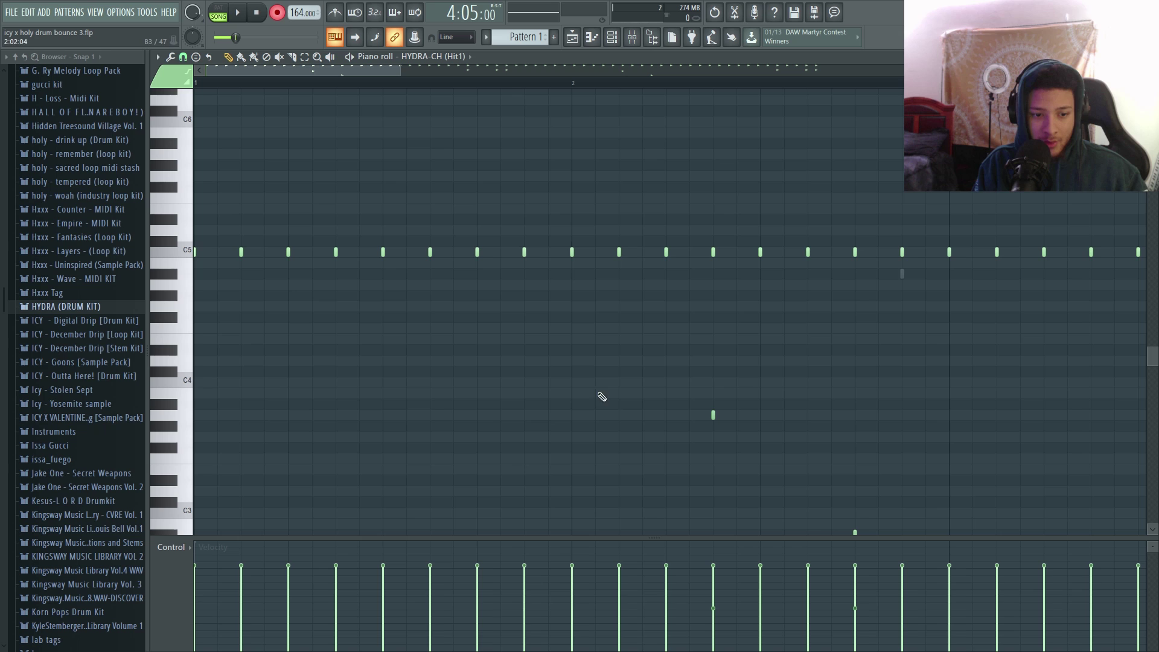
{"action": "left_click", "coordinate": [277, 12]}
{"action": "left_click", "coordinate": [505, 319]}
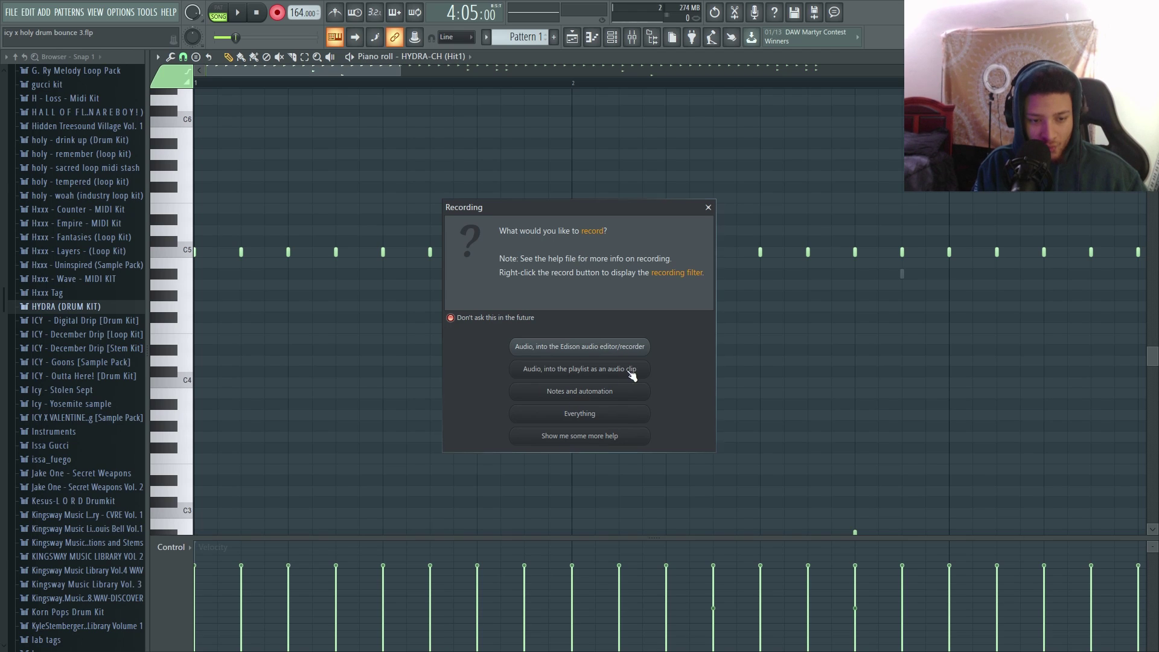
{"action": "left_click", "coordinate": [708, 210]}
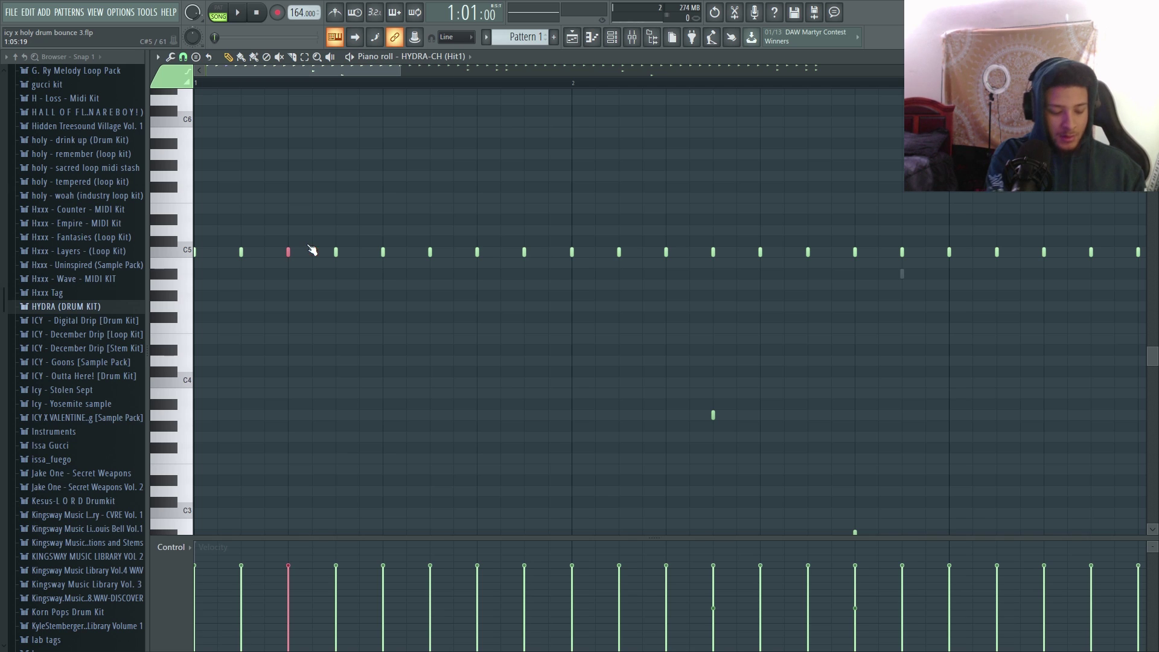
Step: Chop the HYDRA-CH (Hit1) hit on step 5 of bar 1 into four short C5 notes during playback
{"action": "key", "text": "alt+u"}
{"action": "key", "text": "space"}
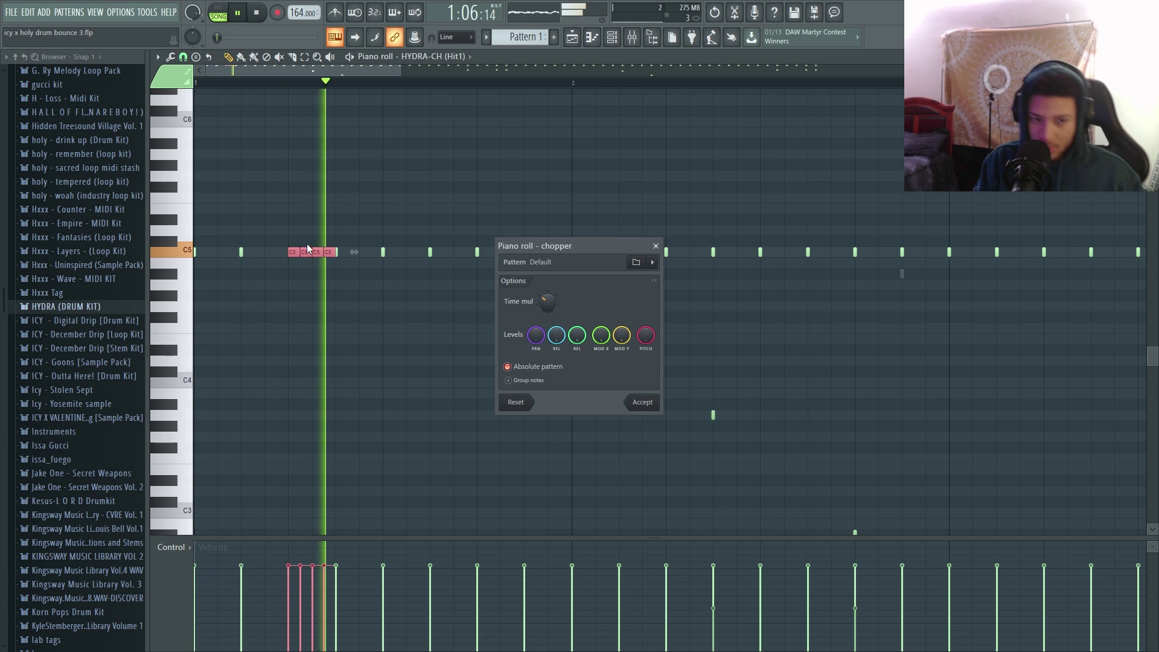
{"action": "left_click", "coordinate": [641, 403]}
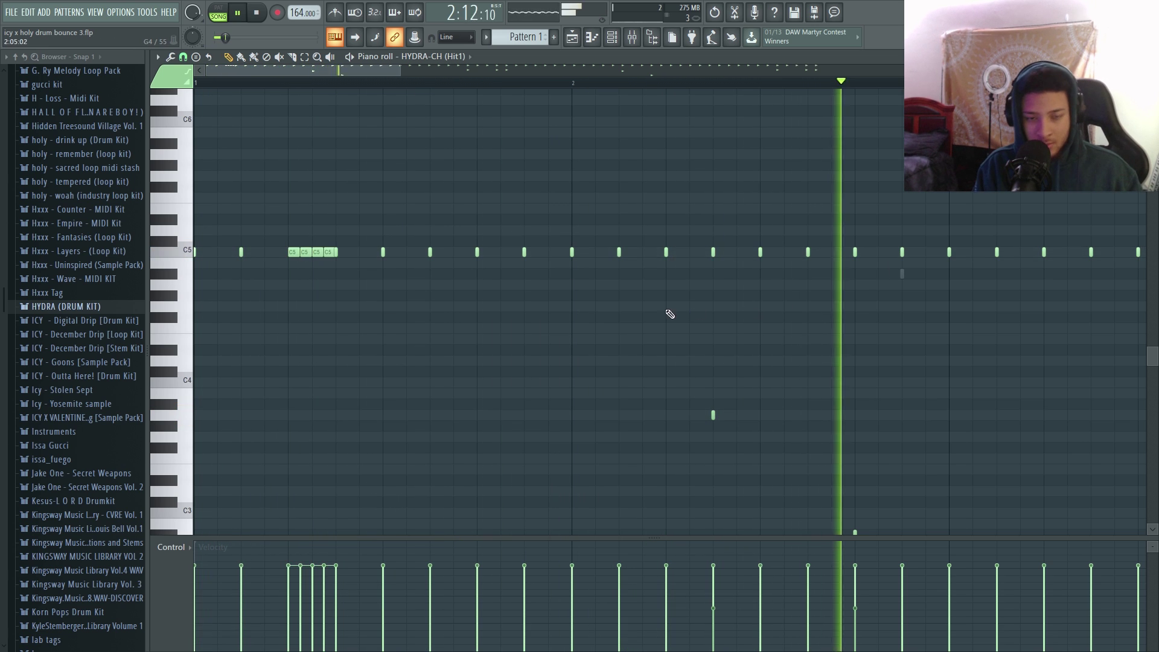
Step: Paint a fast run of F4 hits across the last beat of bar 2 using a finer snap
{"action": "scroll", "coordinate": [423, 271], "scroll_direction": "down", "scroll_amount": 1}
{"action": "left_click", "coordinate": [183, 57]}
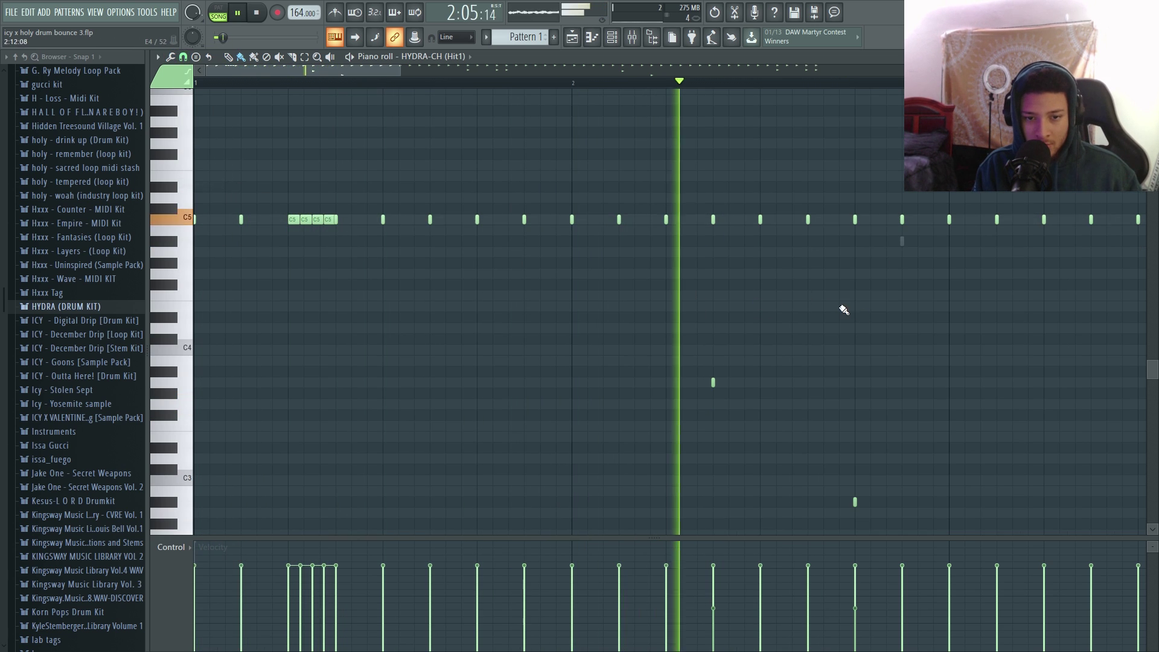
{"action": "left_click_drag", "start_coordinate": [854, 295], "coordinate": [933, 302]}
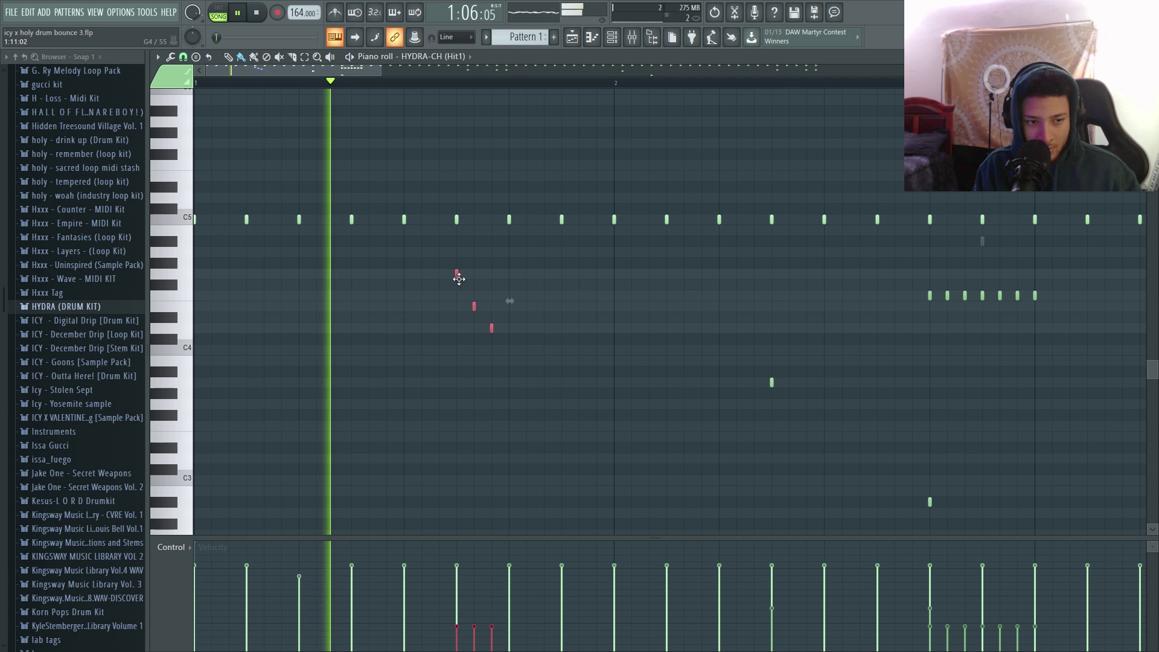
Step: Move the three-note descending roll to start at F#5 on step 13 of bar 1 and ramp its velocities upward
{"action": "left_click_drag", "start_coordinate": [455, 277], "coordinate": [507, 155]}
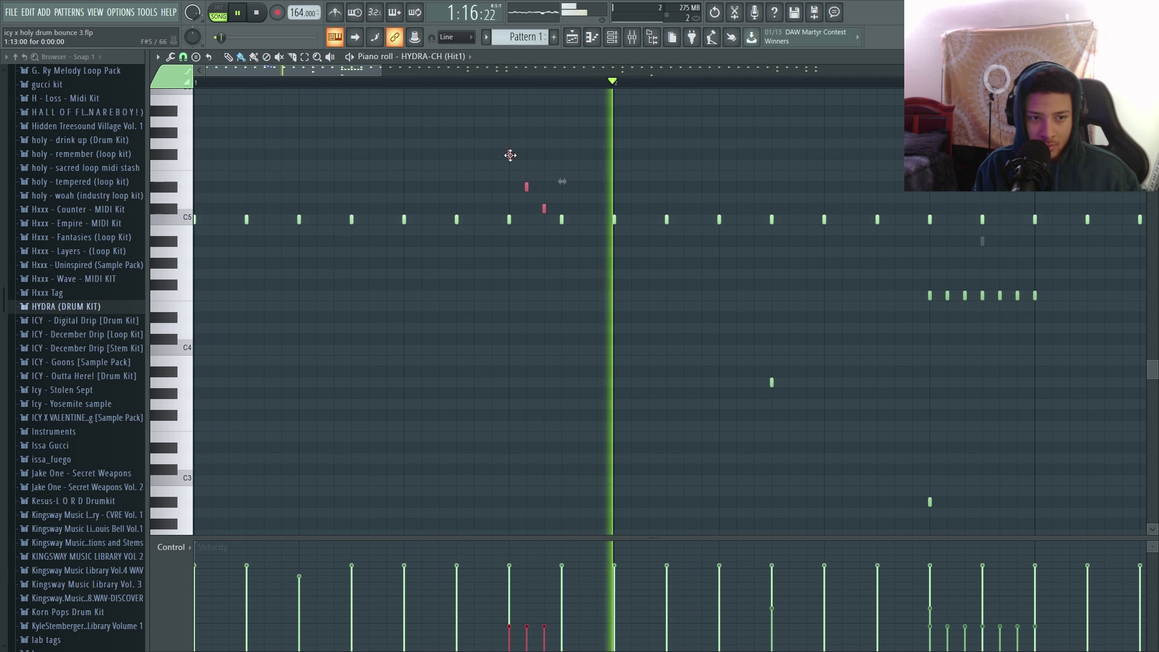
{"action": "left_click", "coordinate": [649, 279], "text": "ctrl"}
{"action": "scroll", "coordinate": [649, 279], "scroll_direction": "down", "scroll_amount": 1}
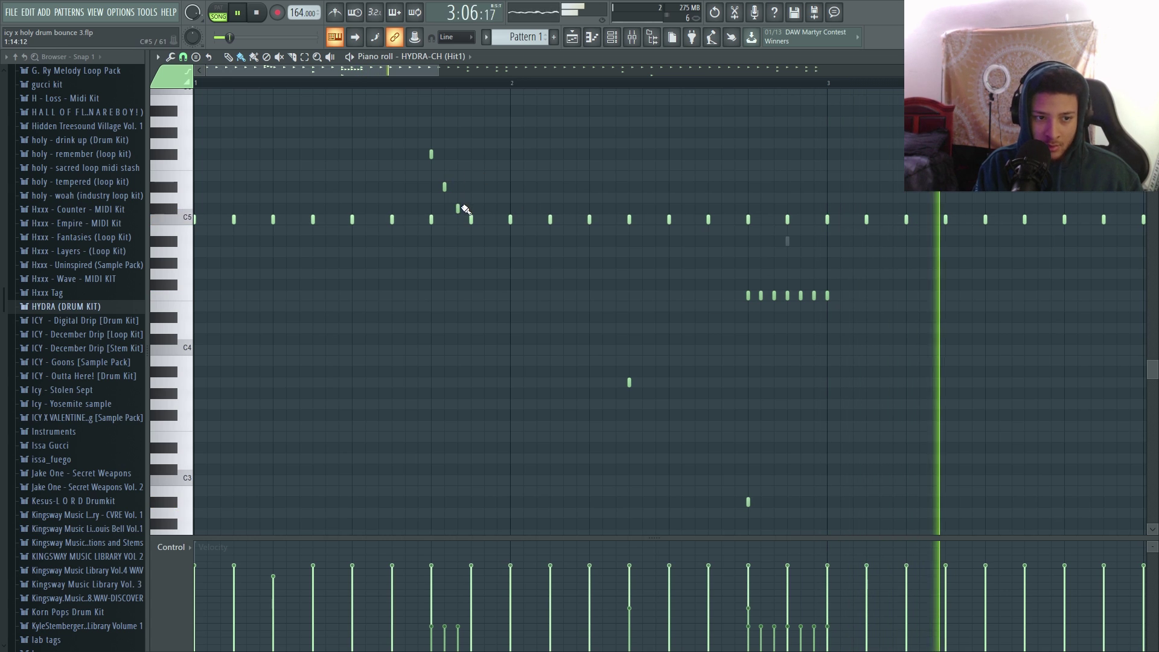
{"action": "left_click_drag", "start_coordinate": [465, 211], "coordinate": [438, 149]}
{"action": "left_click_drag", "start_coordinate": [429, 606], "coordinate": [477, 587]}
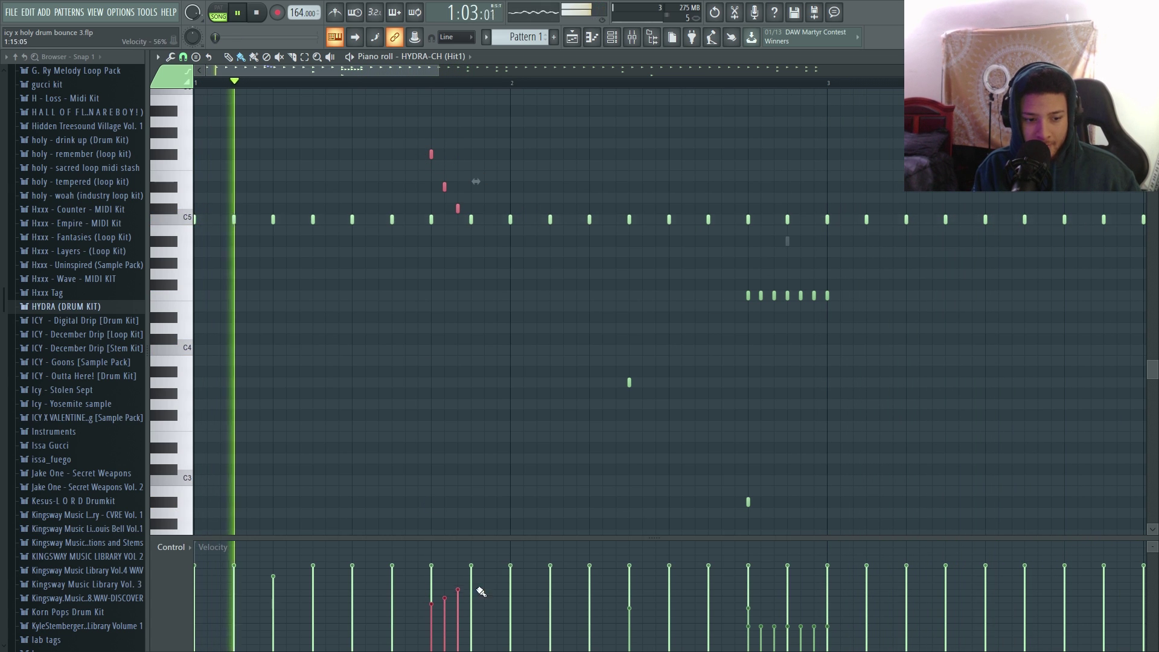
{"action": "left_click", "coordinate": [543, 304], "text": "ctrl"}
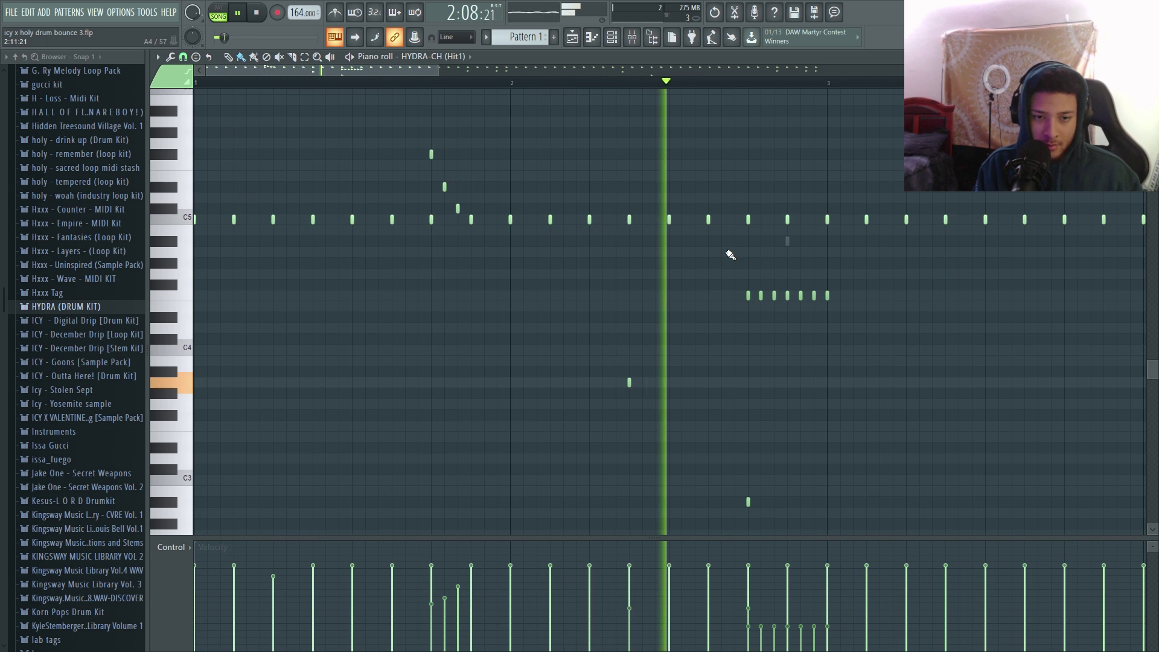
Step: Lower the C5 hi-hat hits on step 7 of bars 1 and 3 to A4
{"action": "key", "text": "space"}
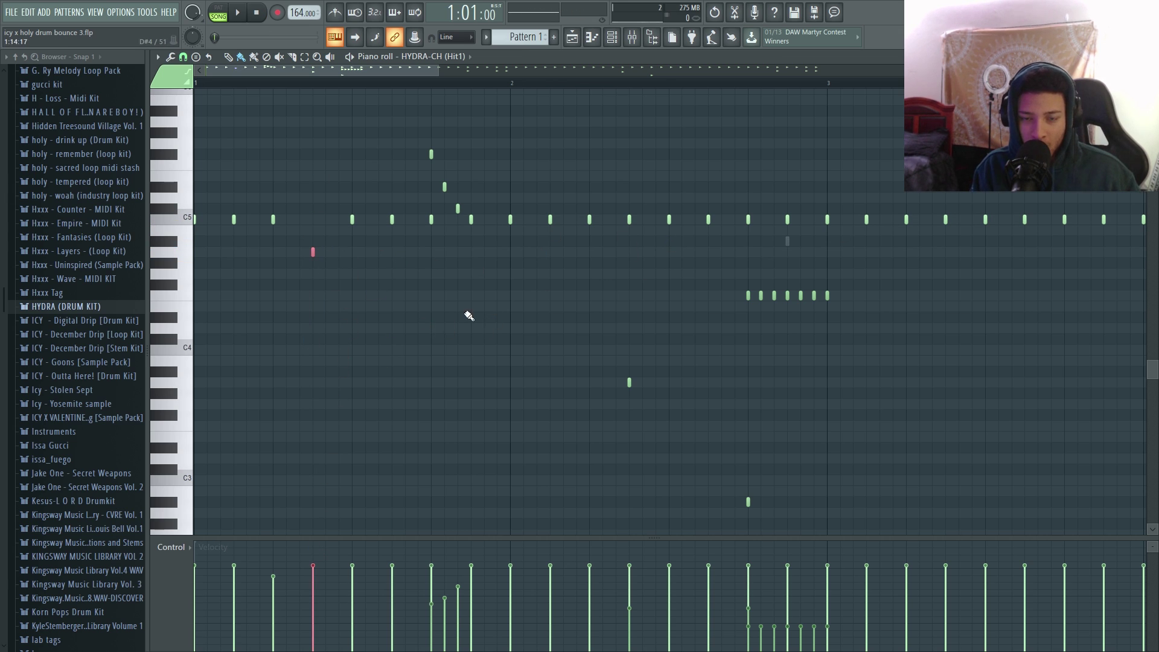
{"action": "left_click", "coordinate": [403, 281]}
{"action": "key", "text": "space"}
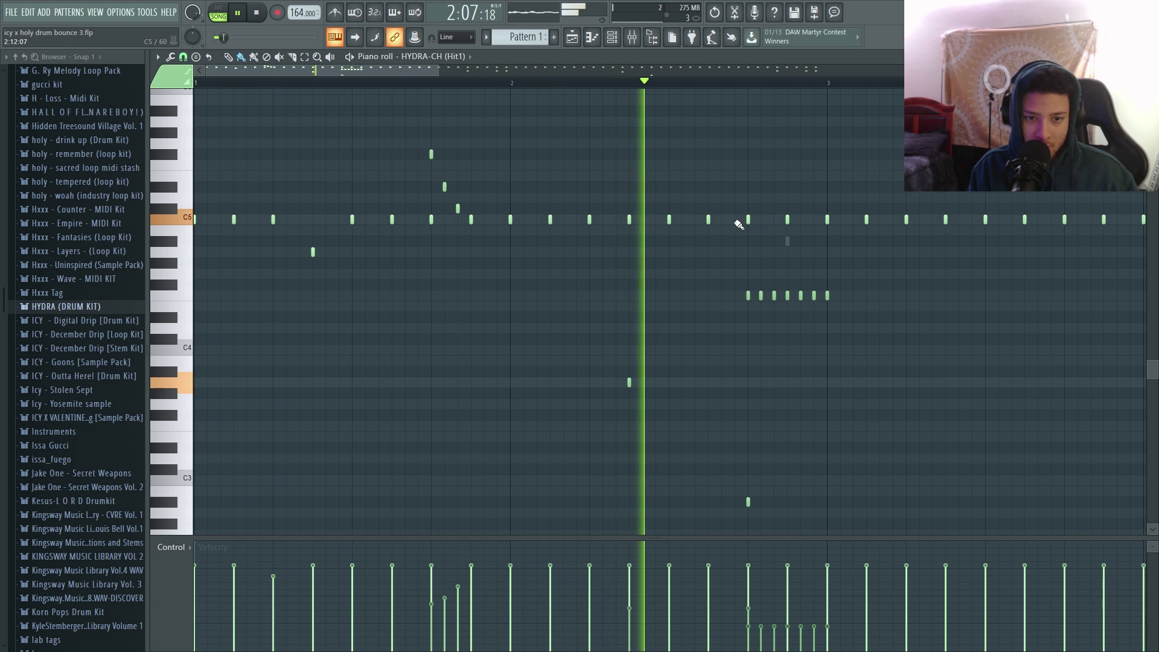
{"action": "left_click_drag", "start_coordinate": [945, 220], "coordinate": [947, 286]}
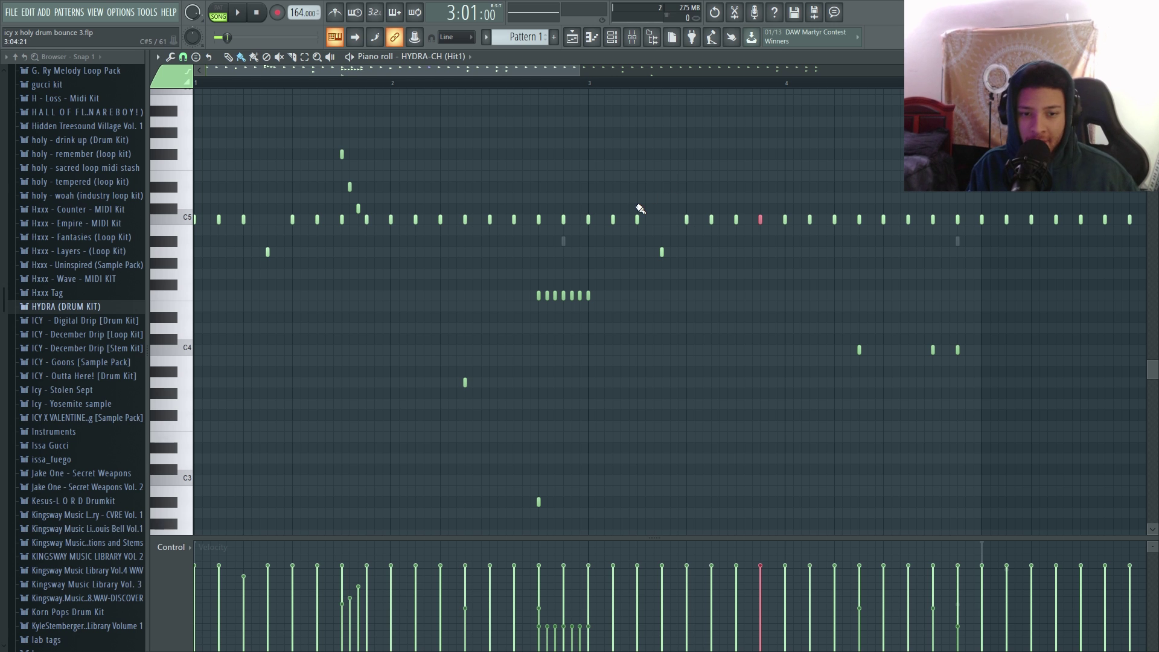
Step: Replace the step 7 hit of bar 1 with a four-note G4, G4, F#4, F4 roll and slope its velocities downward
{"action": "scroll", "coordinate": [507, 422], "scroll_direction": "down", "scroll_amount": 5}
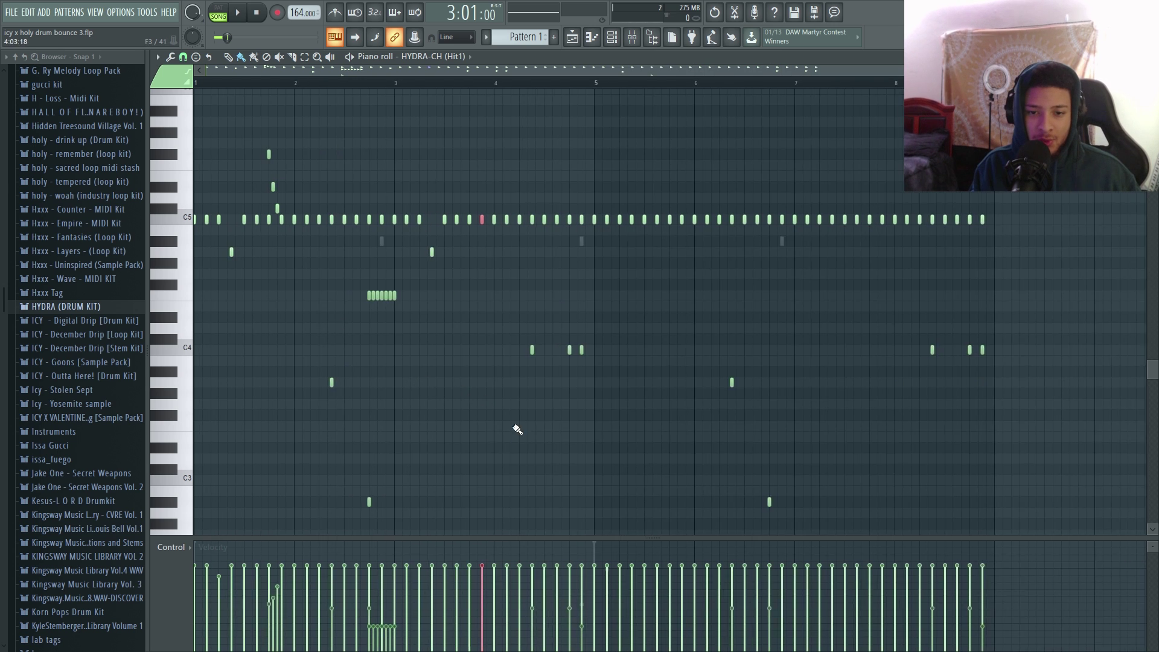
{"action": "scroll", "coordinate": [496, 287], "scroll_direction": "up", "scroll_amount": 2}
{"action": "scroll", "coordinate": [548, 142], "scroll_direction": "up", "scroll_amount": 1}
{"action": "scroll", "coordinate": [410, 97], "scroll_direction": "left", "scroll_amount": 3}
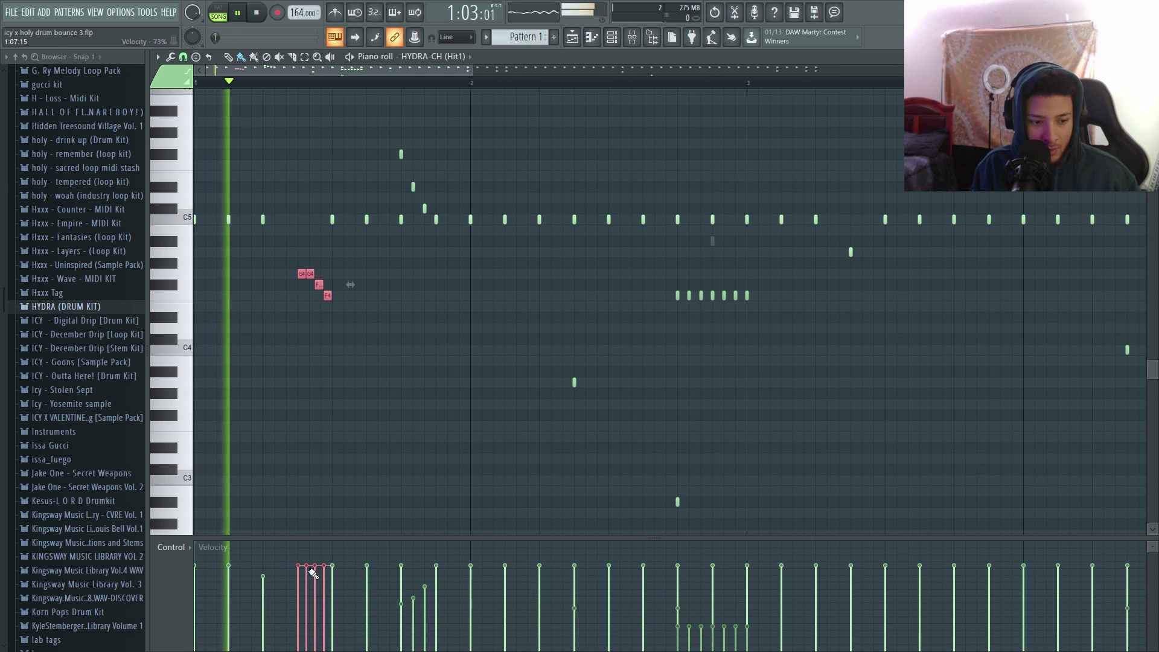
{"action": "left_click_drag", "start_coordinate": [312, 569], "coordinate": [324, 598]}
{"action": "key", "text": "space"}
{"action": "left_click", "coordinate": [413, 366], "text": "ctrl"}
Step: Play back the complete hi-hat pattern in the piano roll and stop playback
{"action": "scroll", "coordinate": [422, 332], "scroll_direction": "up", "scroll_amount": 3}
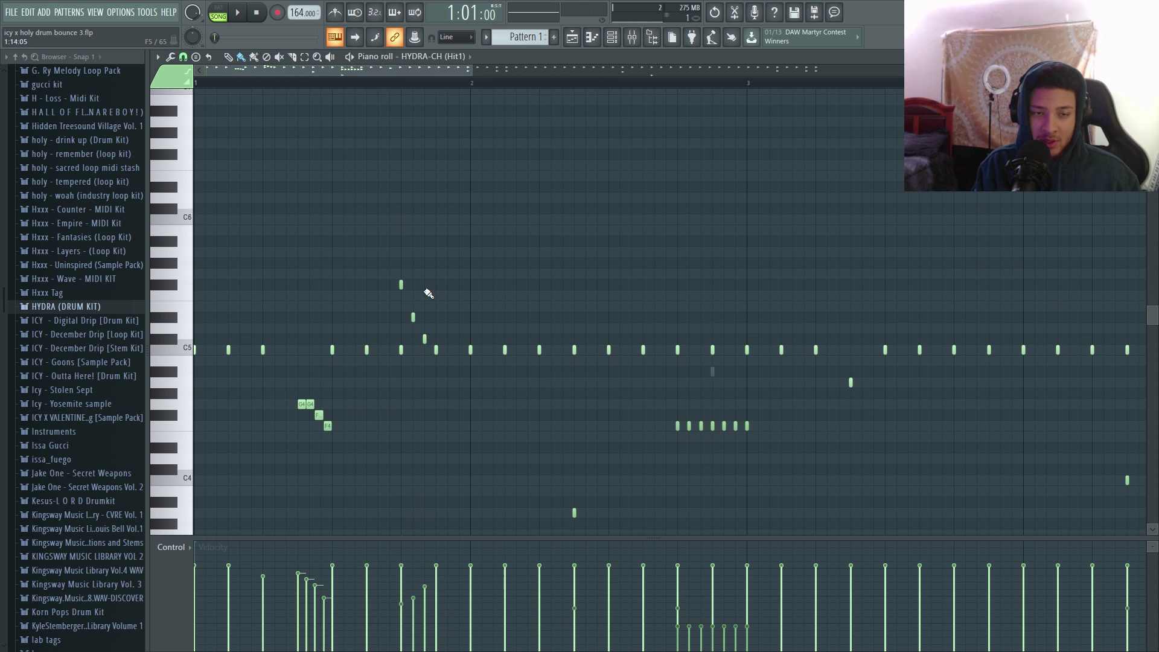
{"action": "scroll", "coordinate": [445, 352], "scroll_direction": "down", "scroll_amount": 2}
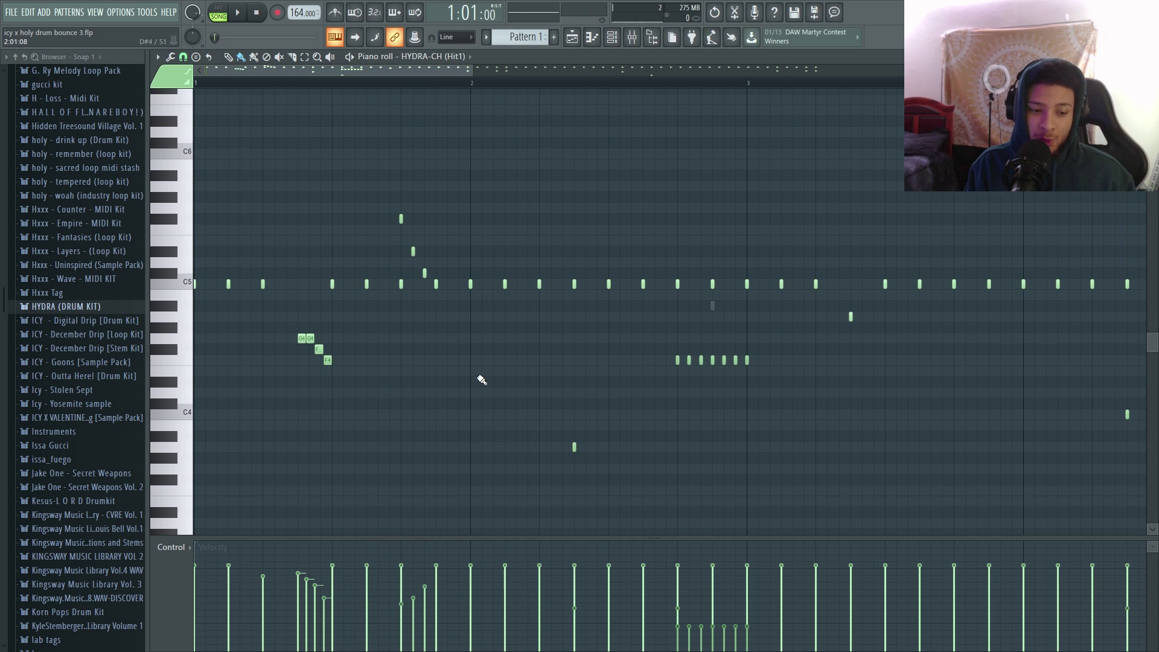
{"action": "scroll", "coordinate": [478, 380], "scroll_direction": "down", "scroll_amount": 3}
{"action": "key", "text": "space"}
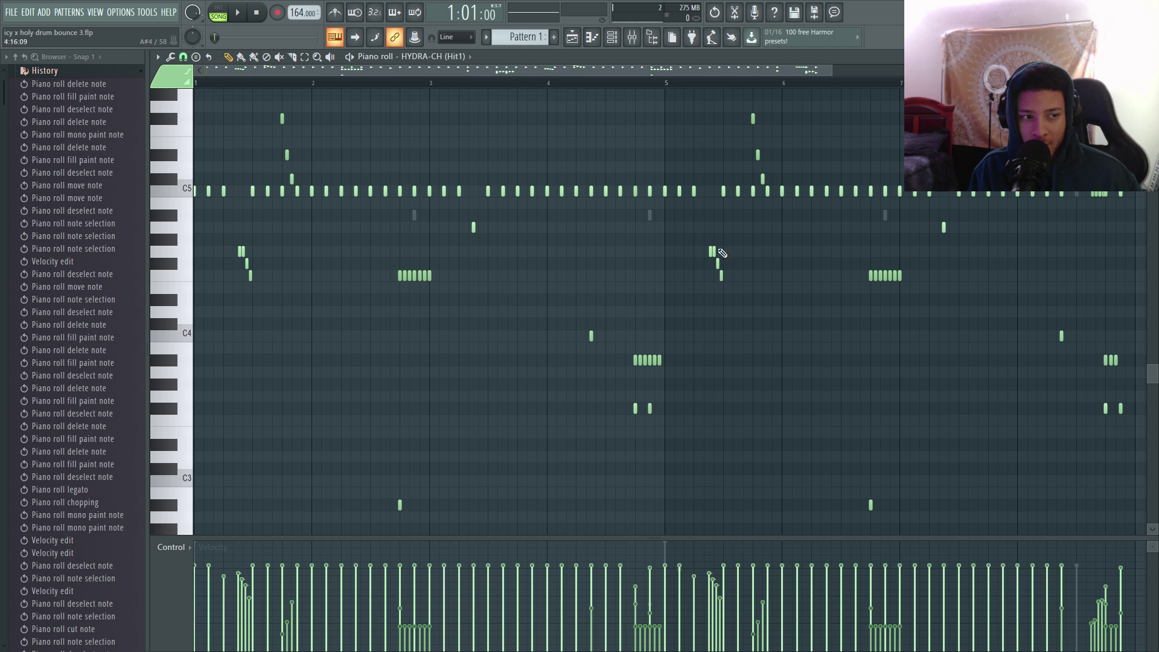
{"action": "key", "text": "space"}
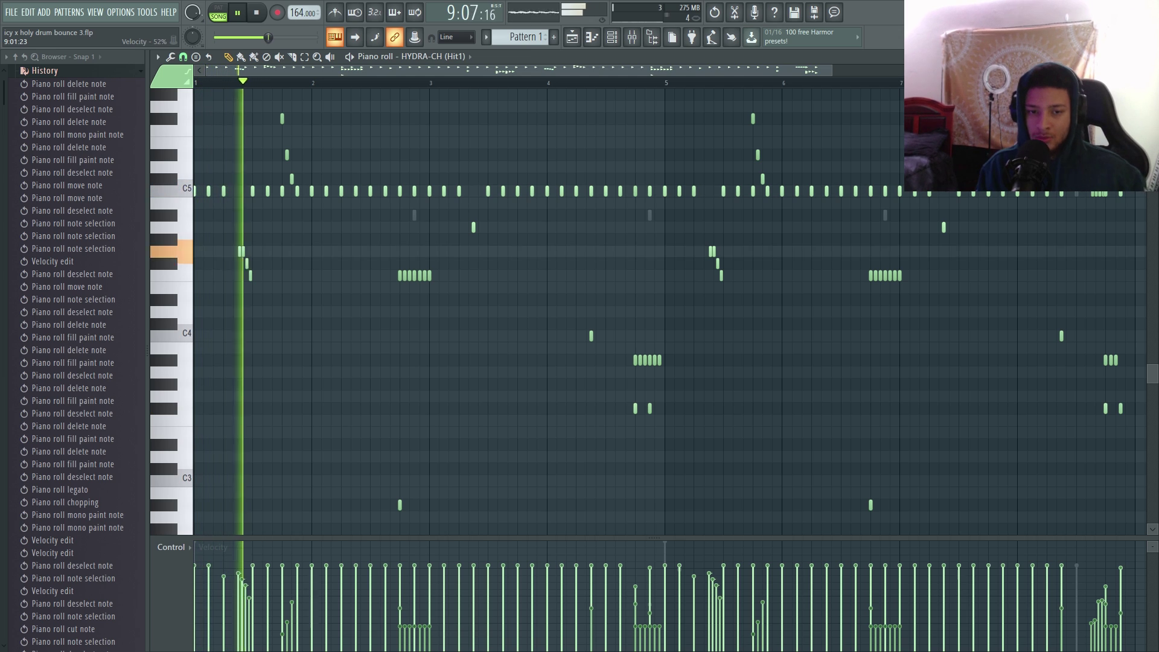
{"action": "key", "text": "space"}
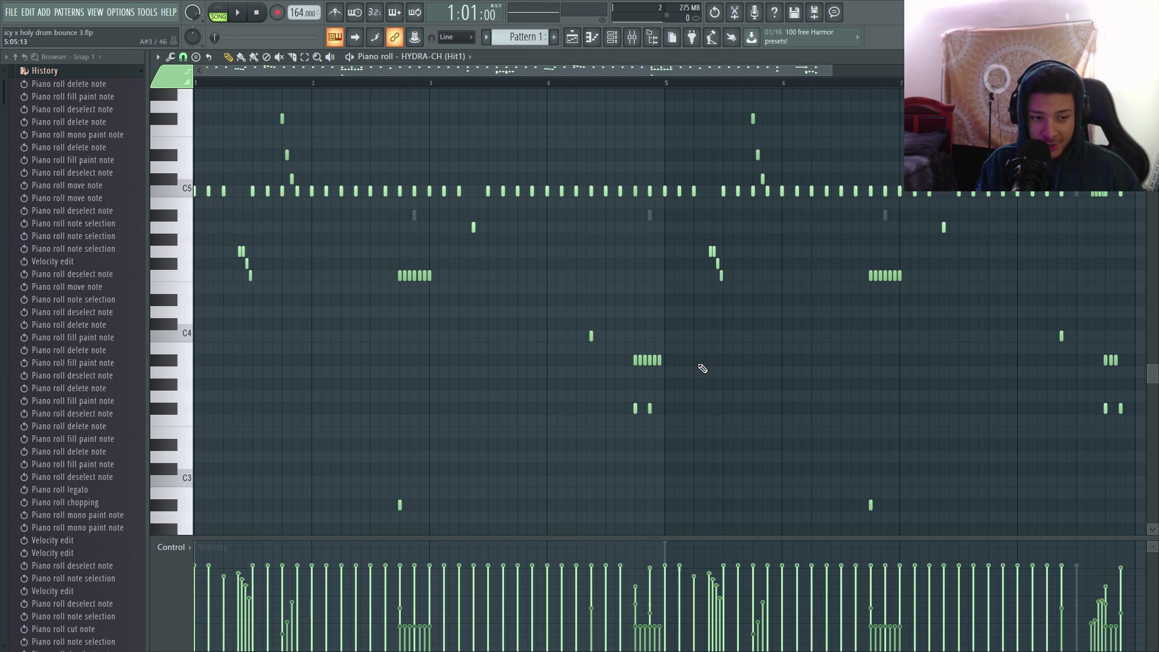
Step: Select the hi-hat rolls in bars 1, 2, 5 and 6, and the A4 hit in bar 3 to review them
{"action": "left_click_drag", "start_coordinate": [294, 313], "coordinate": [217, 233]}
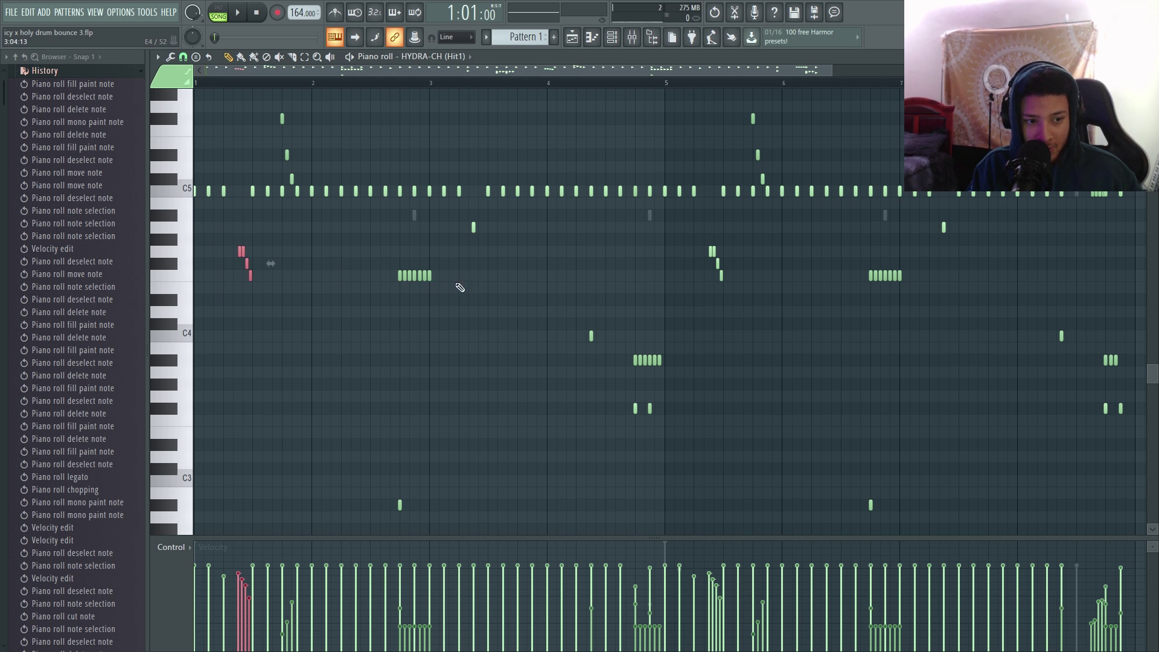
{"action": "left_click_drag", "start_coordinate": [457, 287], "coordinate": [377, 273]}
{"action": "left_click_drag", "start_coordinate": [732, 311], "coordinate": [694, 240]}
{"action": "left_click_drag", "start_coordinate": [784, 189], "coordinate": [269, 91]}
{"action": "left_click_drag", "start_coordinate": [948, 292], "coordinate": [826, 267]}
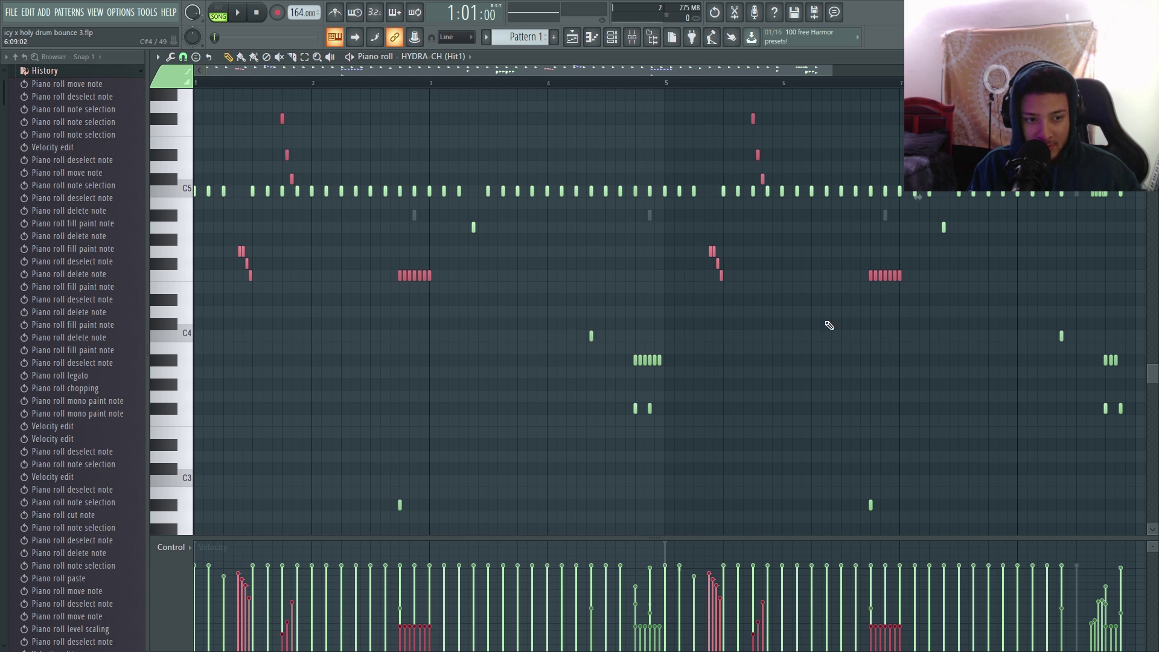
{"action": "left_click_drag", "start_coordinate": [493, 221], "coordinate": [459, 236]}
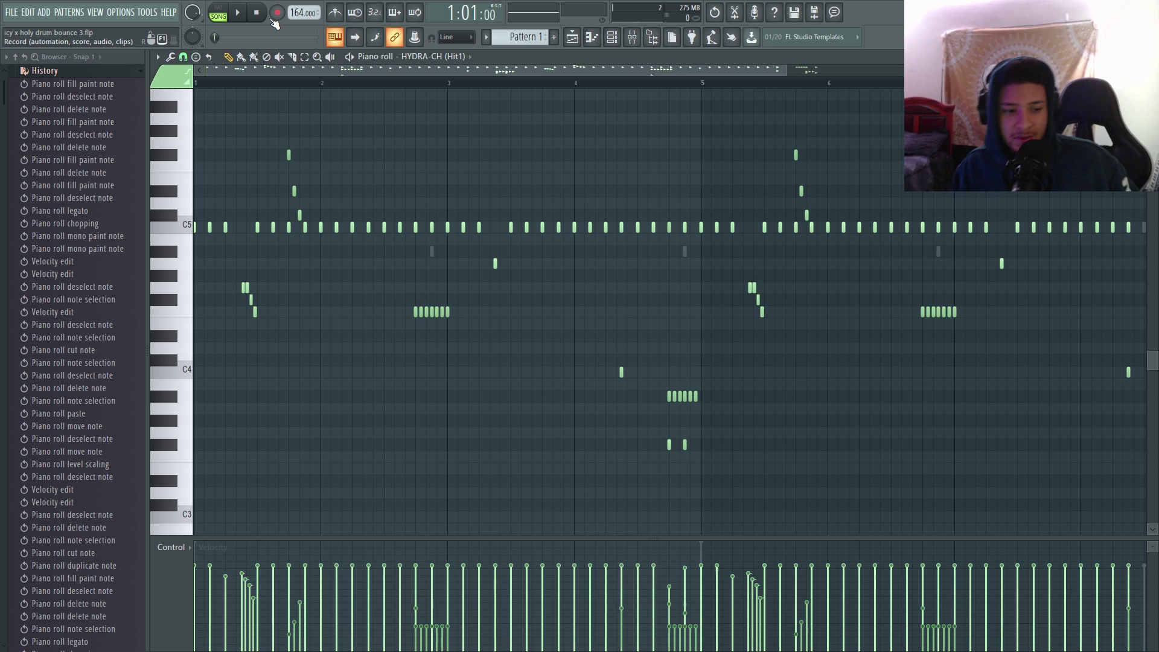
Step: Select the four-note descending roll in bar 1 and play back the opening to review it
{"action": "scroll", "coordinate": [431, 78], "scroll_direction": "up", "scroll_amount": 3}
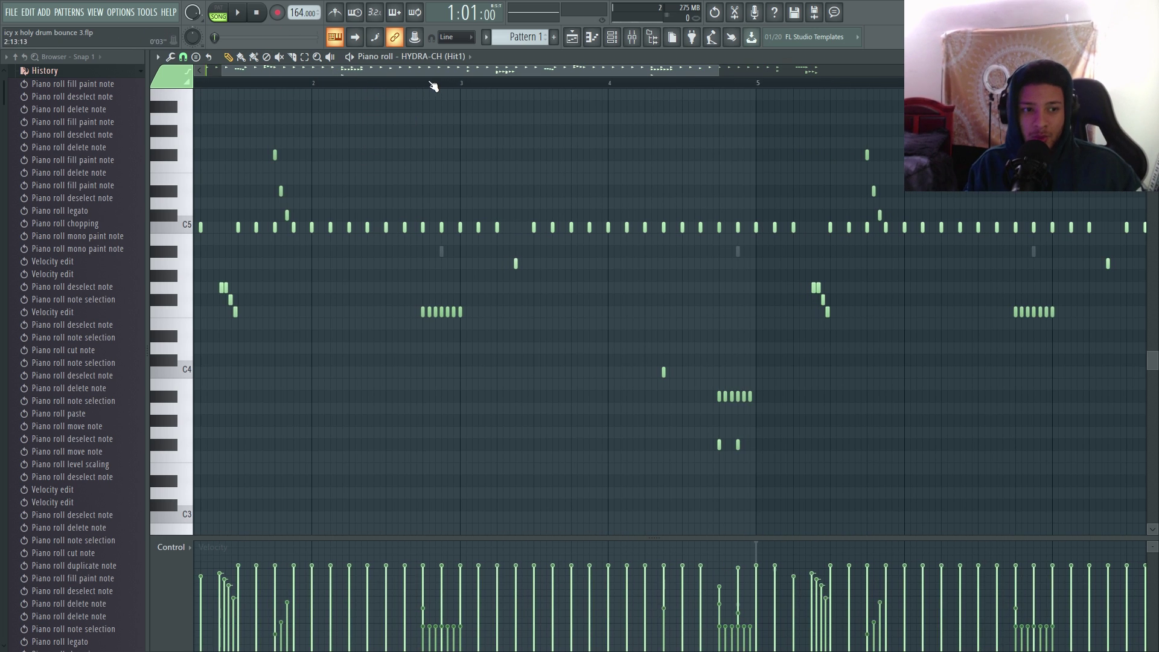
{"action": "left_click_drag", "start_coordinate": [428, 71], "coordinate": [386, 71]}
{"action": "left_click_drag", "start_coordinate": [317, 326], "coordinate": [265, 282]}
{"action": "scroll", "coordinate": [266, 284], "scroll_direction": "up", "scroll_amount": 3}
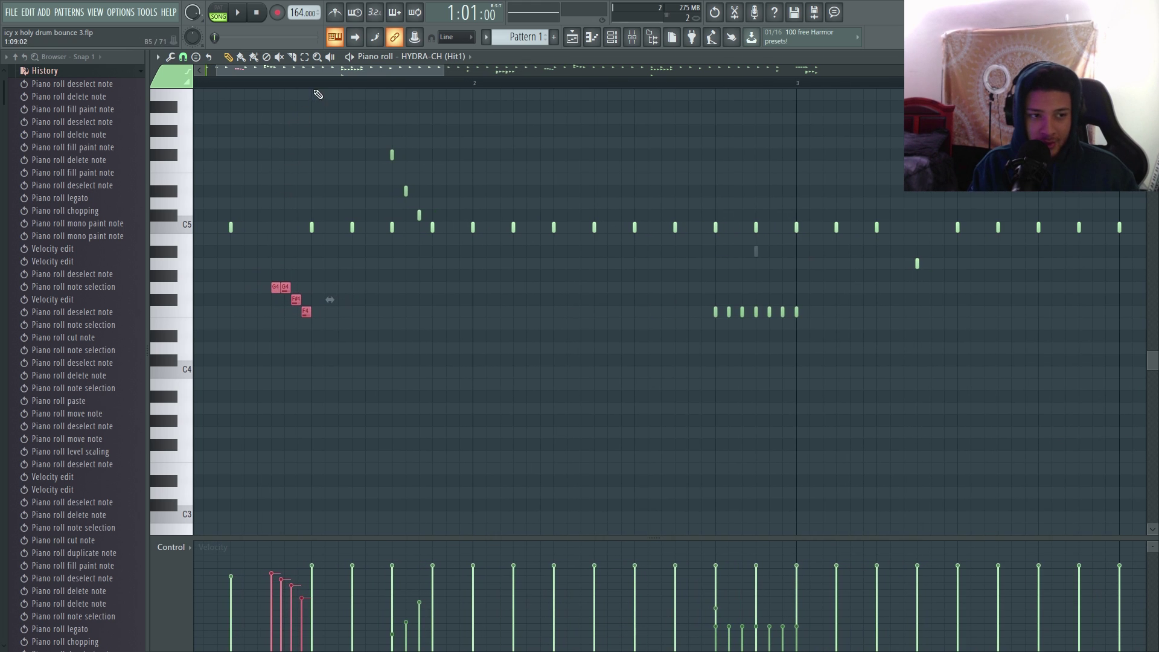
{"action": "left_click_drag", "start_coordinate": [311, 71], "coordinate": [241, 71]}
{"action": "key", "text": "space"}
{"action": "key", "text": "space"}
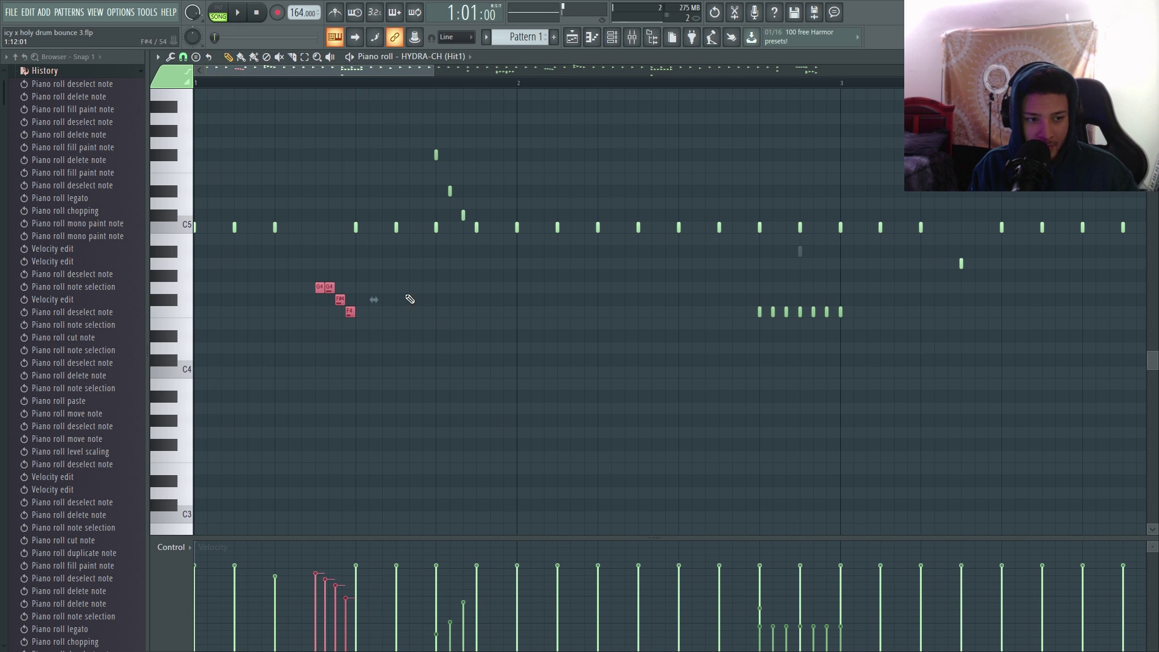
{"action": "left_click_drag", "start_coordinate": [375, 352], "coordinate": [313, 281]}
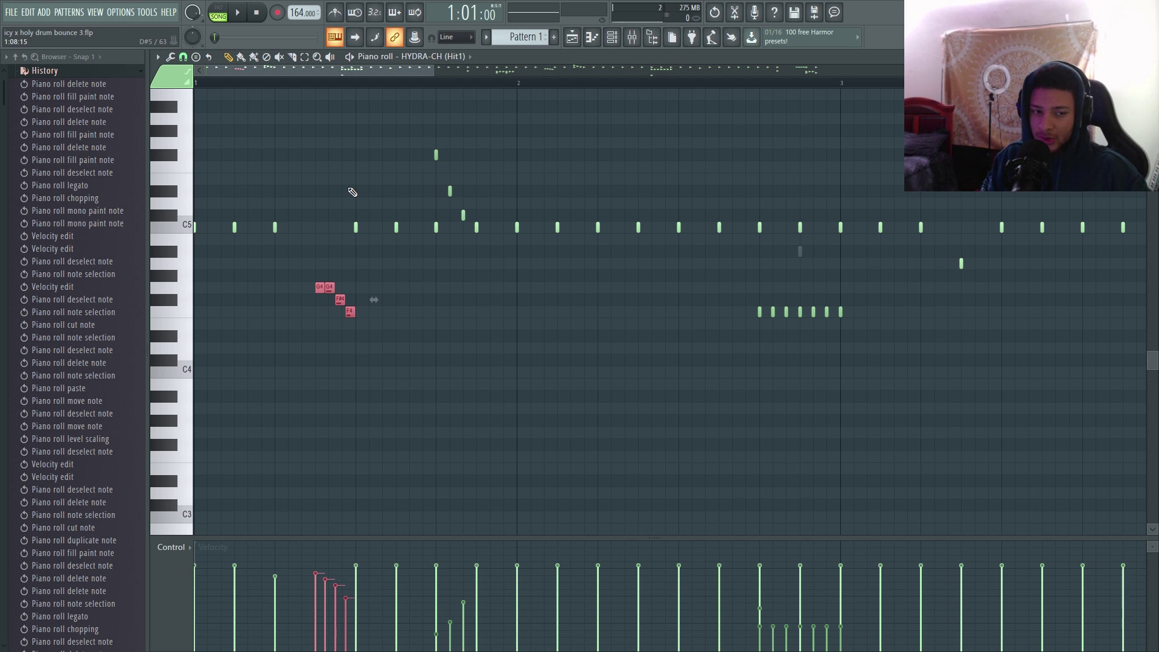
{"action": "left_click_drag", "start_coordinate": [386, 335], "coordinate": [270, 279]}
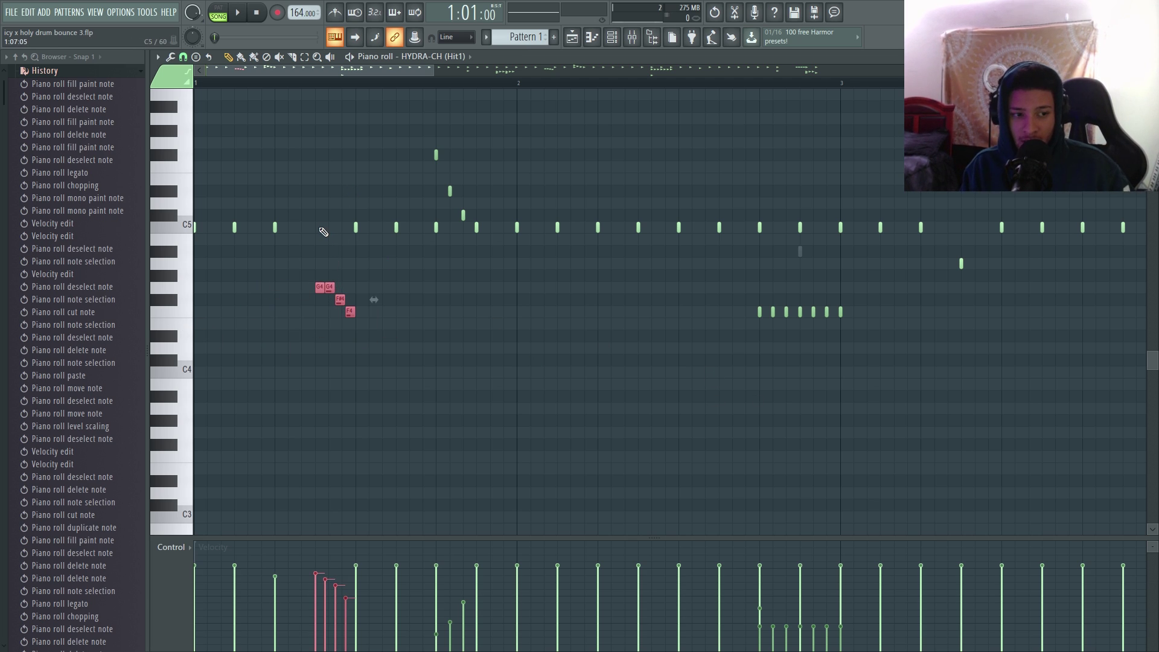
Step: Try the bar 1 roll without its F#4 and F4 notes, play the opening, and undo the deletion
{"action": "left_click_drag", "start_coordinate": [320, 232], "coordinate": [288, 215]}
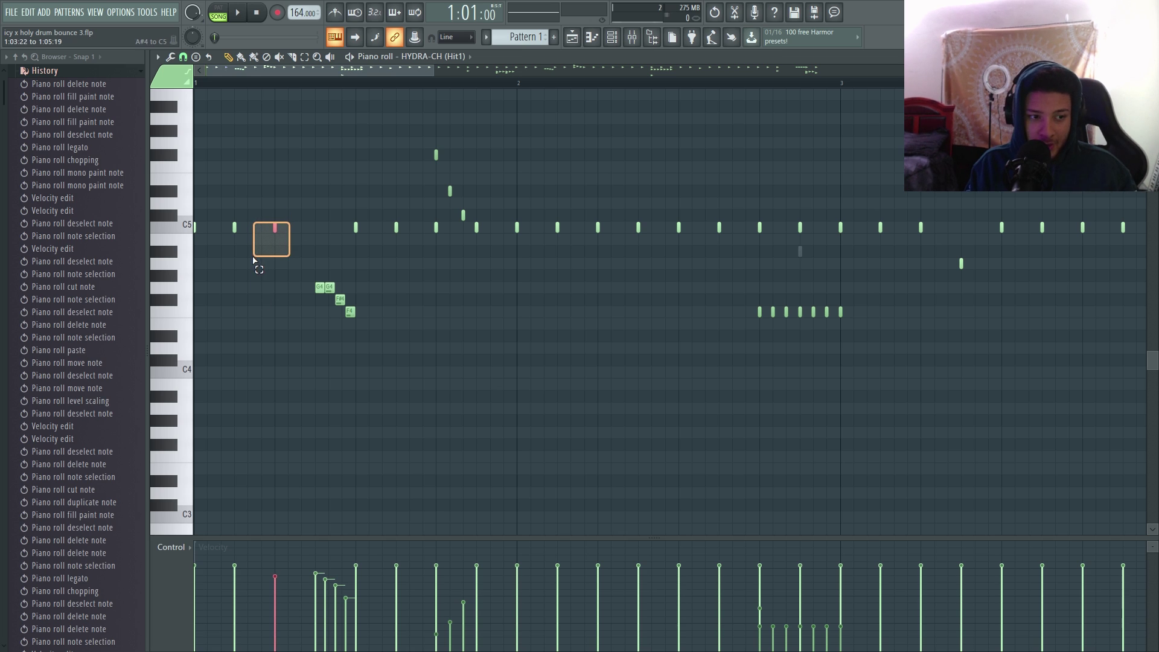
{"action": "left_click", "coordinate": [321, 245], "text": "ctrl"}
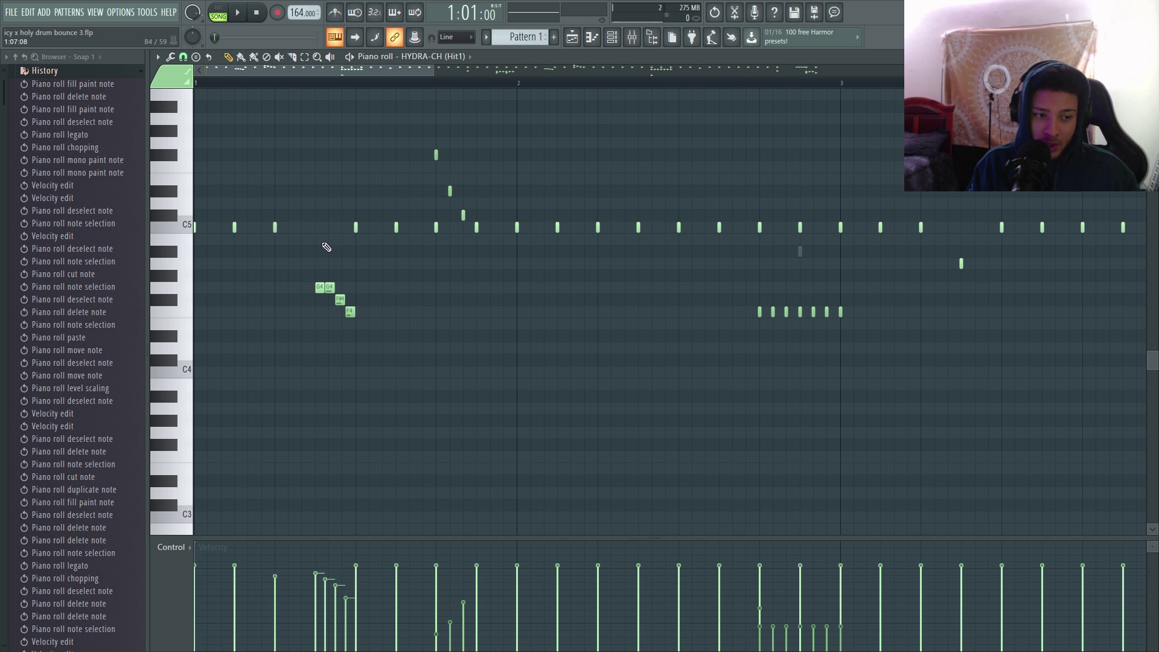
{"action": "left_click_drag", "start_coordinate": [365, 315], "coordinate": [344, 304]}
{"action": "key", "text": "Delete"}
{"action": "key", "text": "space"}
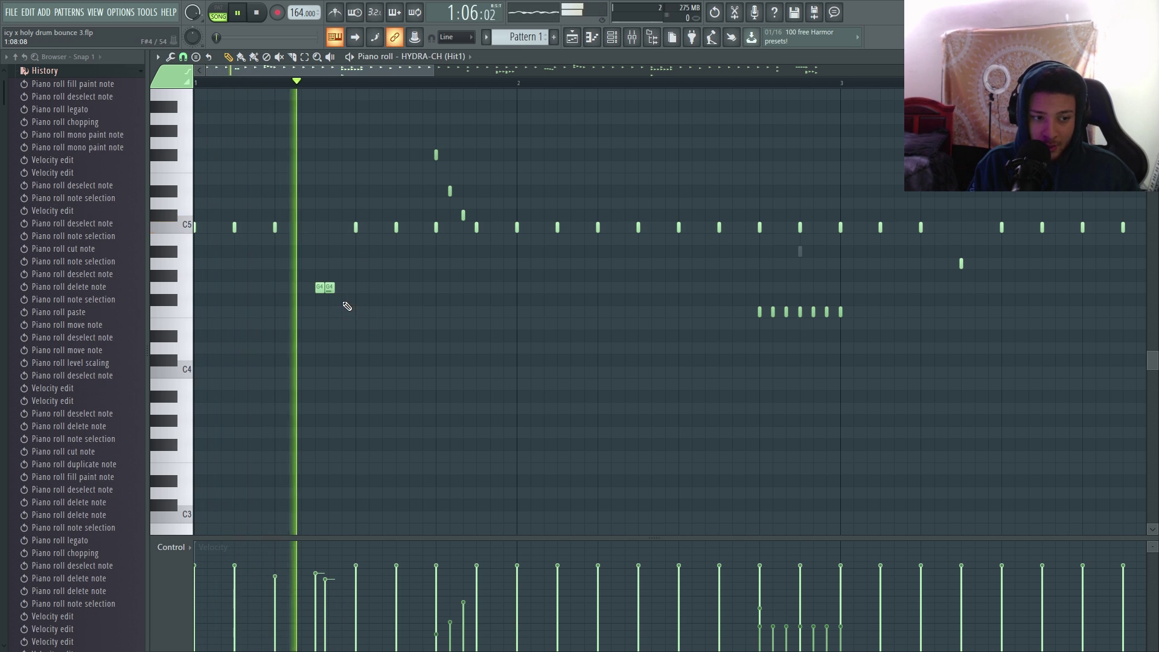
{"action": "key", "text": "space"}
{"action": "key", "text": "ctrl+z"}
{"action": "key", "text": "ctrl+z"}
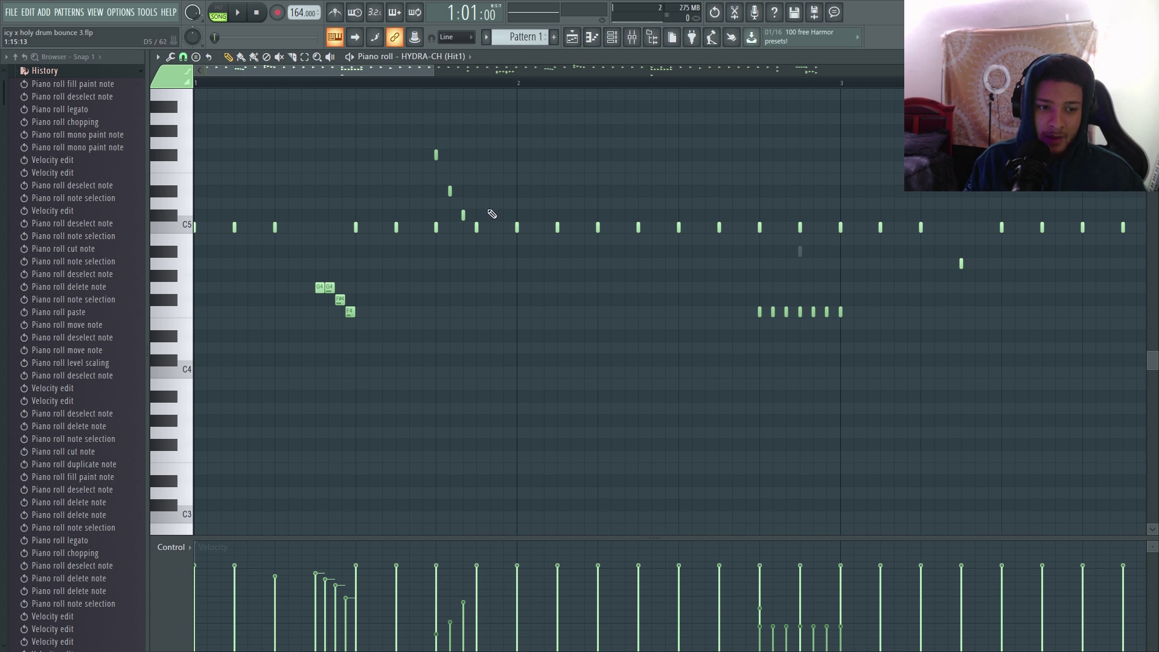
Step: Select the F4 roll in bar 2 and the A#3 roll in bar 4, and play back bar 4 to review them
{"action": "scroll", "coordinate": [493, 241], "scroll_direction": "up", "scroll_amount": 2}
{"action": "left_click_drag", "start_coordinate": [490, 280], "coordinate": [408, 234]}
{"action": "left_click_drag", "start_coordinate": [837, 361], "coordinate": [766, 382]}
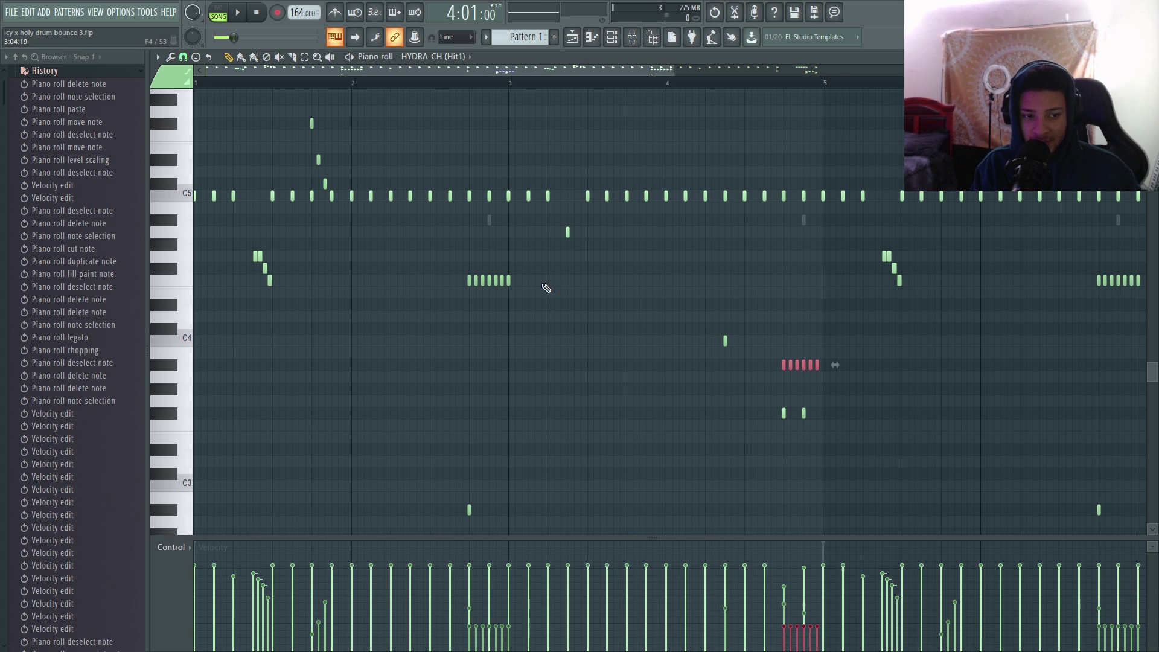
{"action": "left_click_drag", "start_coordinate": [531, 276], "coordinate": [416, 282]}
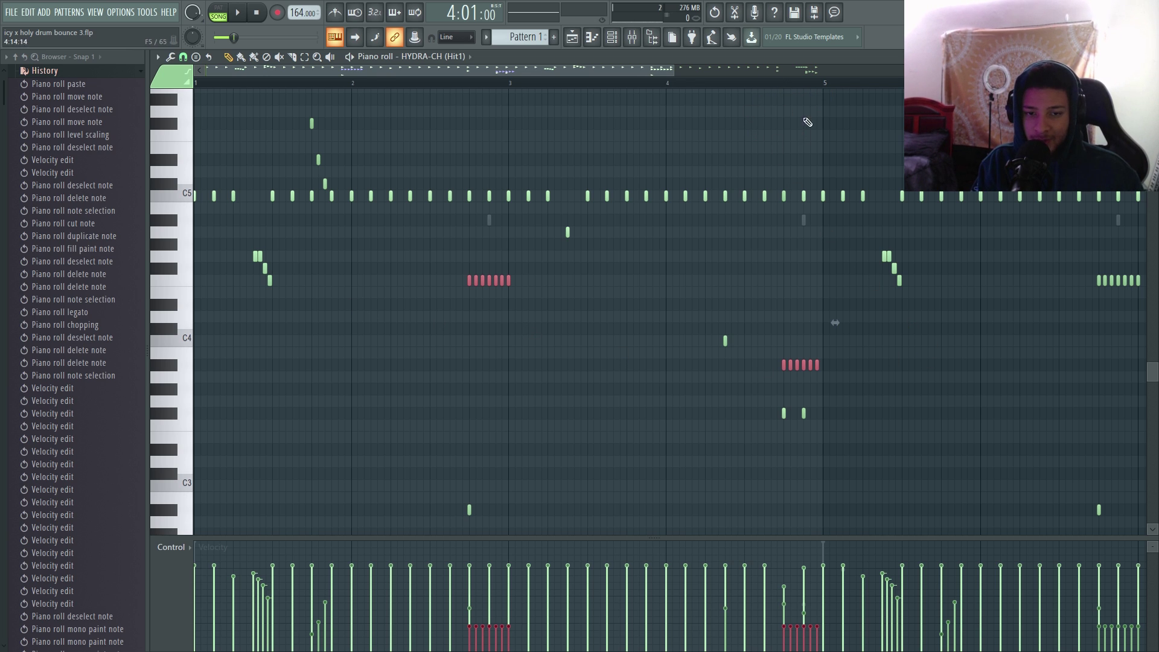
{"action": "key", "text": "space"}
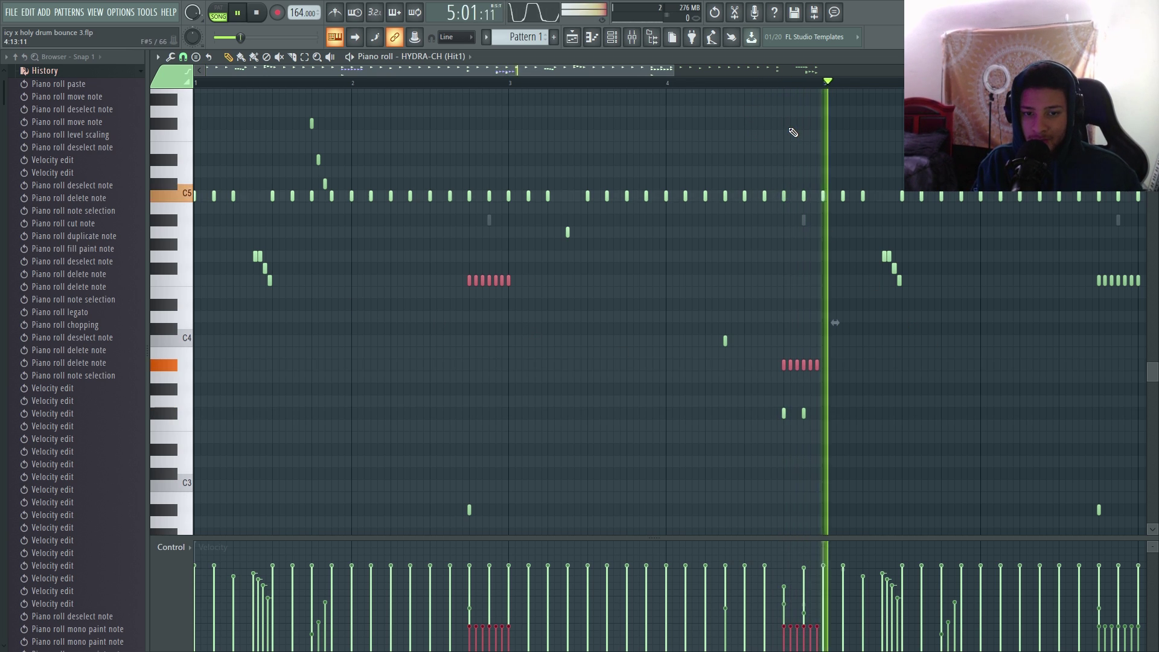
{"action": "key", "text": "space"}
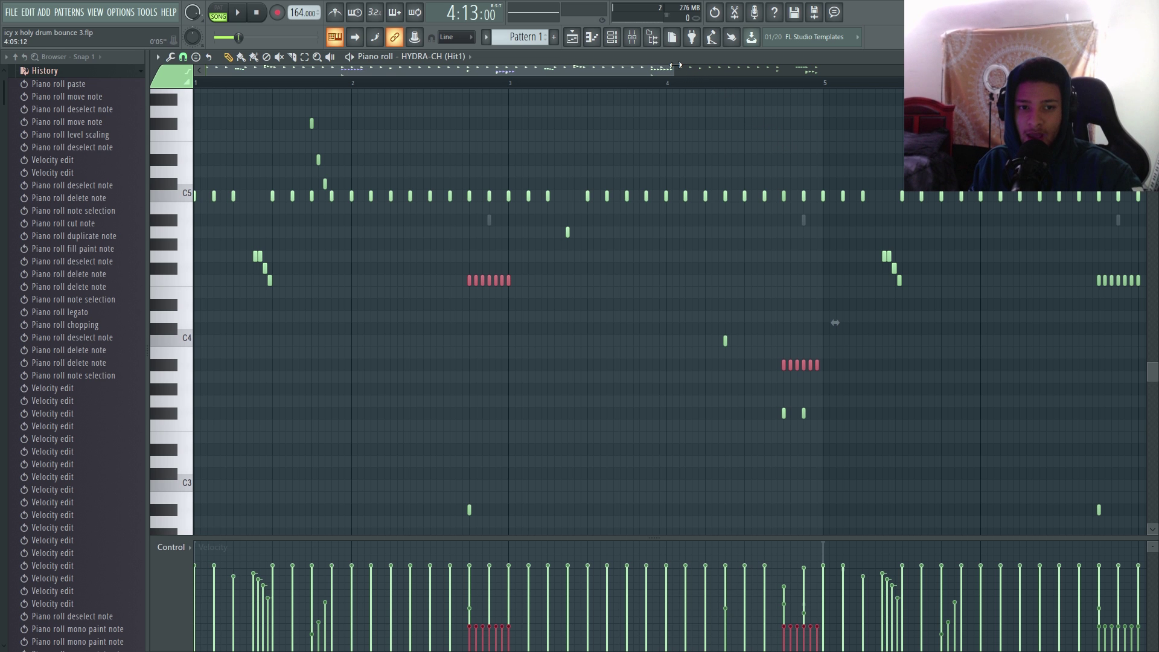
{"action": "left_click_drag", "start_coordinate": [676, 65], "coordinate": [845, 64]}
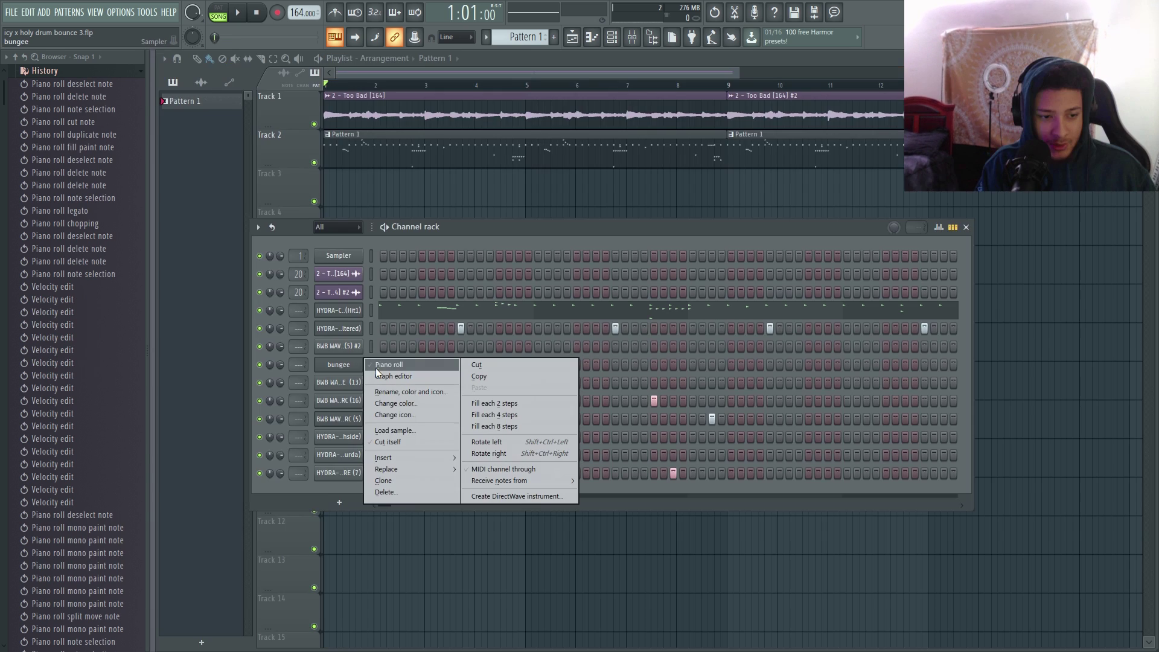
Step: Open the bungee kick in the piano roll and add C5 hits on step 15 of bar 2 and steps 1 and 3 of bar 3
{"action": "left_click", "coordinate": [404, 365]}
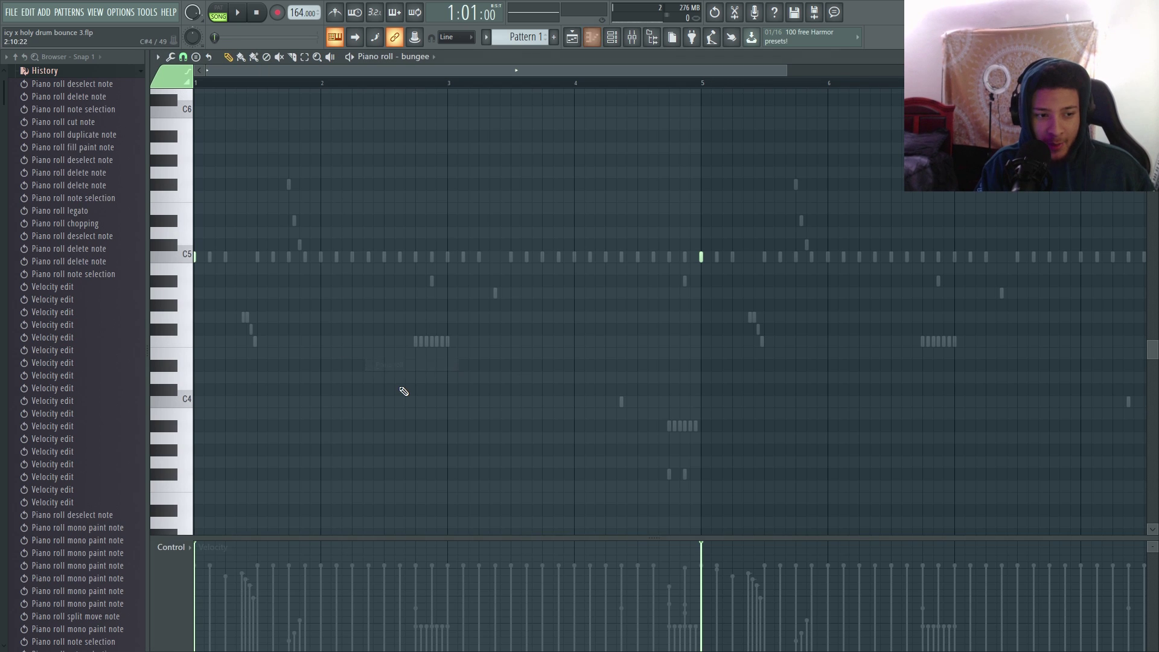
{"action": "scroll", "coordinate": [410, 338], "scroll_direction": "up", "scroll_amount": 4}
{"action": "left_click_drag", "start_coordinate": [444, 70], "coordinate": [338, 78]}
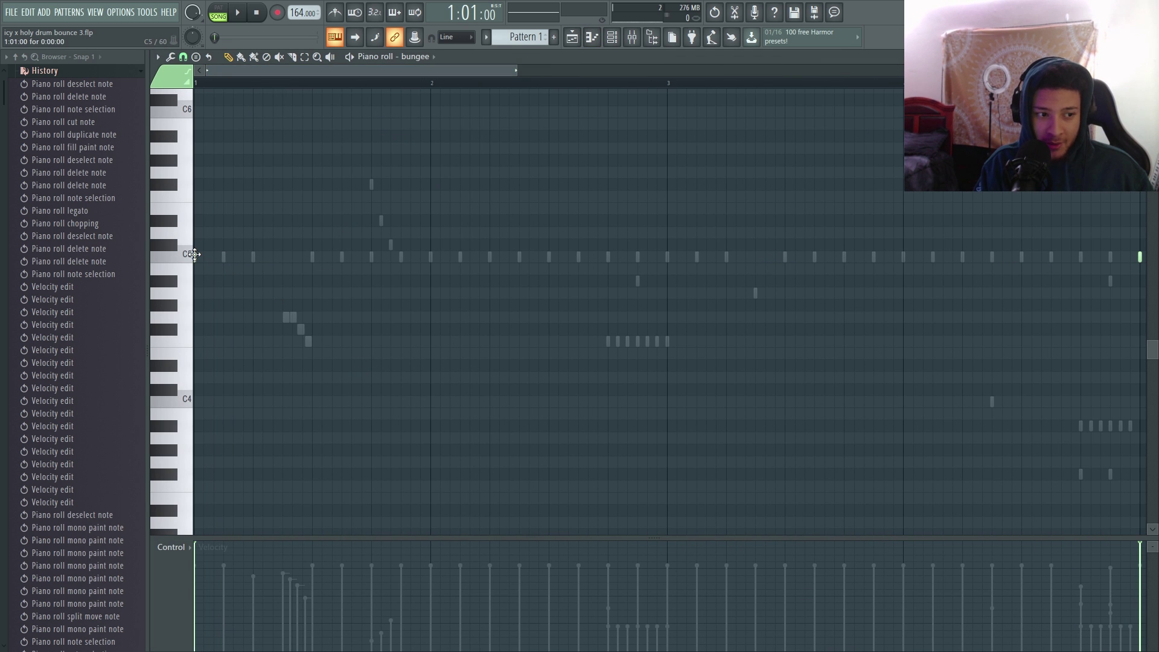
{"action": "key", "text": "space"}
{"action": "left_click", "coordinate": [668, 257], "text": "ctrl+shift"}
{"action": "left_click", "coordinate": [706, 257]}
{"action": "right_click", "coordinate": [706, 257]}
{"action": "left_click", "coordinate": [697, 257], "text": "ctrl+shift"}
{"action": "left_click", "coordinate": [638, 256], "text": "ctrl+shift"}
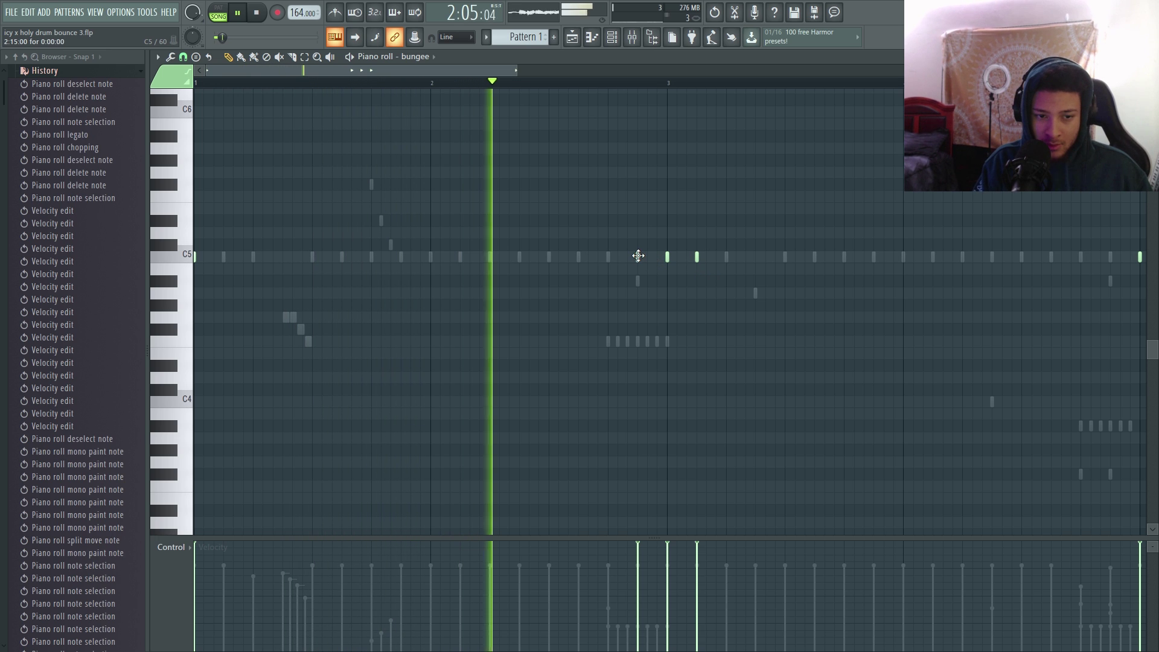
Step: Play back the added kicks and remove the hit on step 3 of bar 3
{"action": "key", "text": "space"}
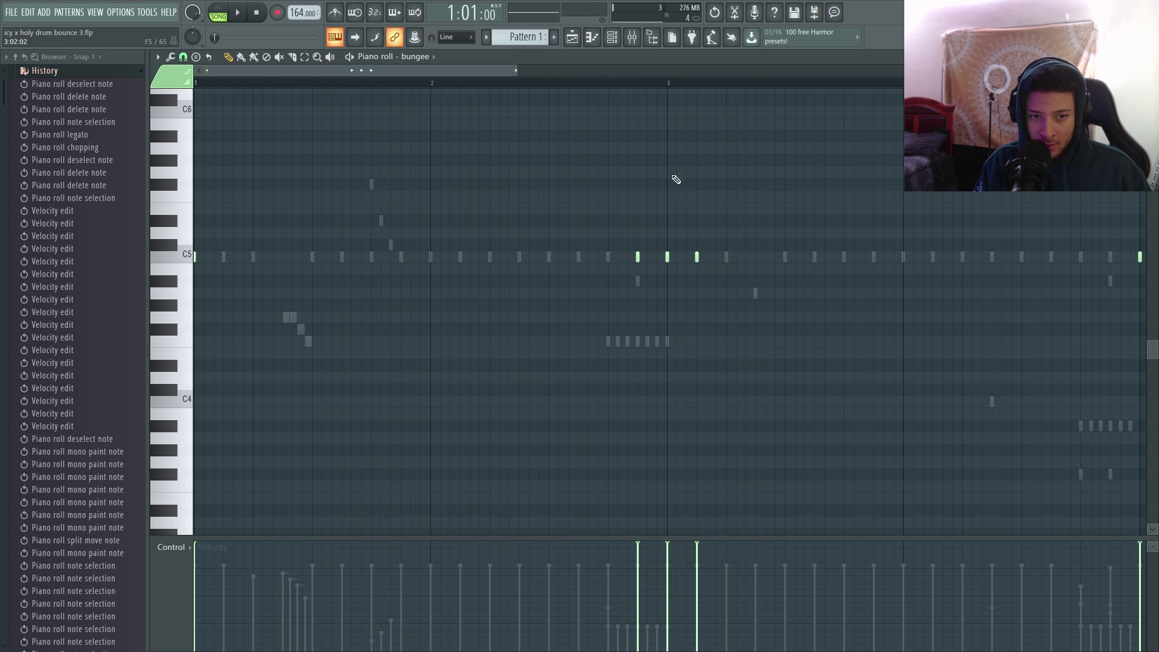
{"action": "key", "text": "space"}
{"action": "left_click", "coordinate": [696, 255], "text": "ctrl"}
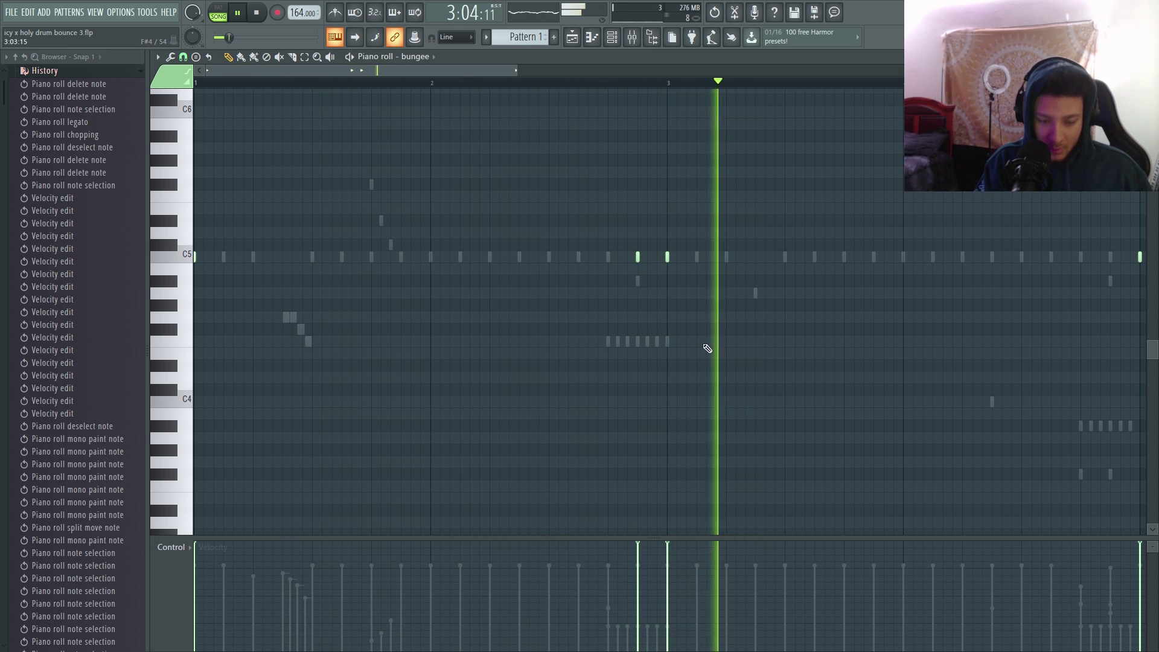
Step: Lower the velocity of the kick hit on step 15 of bar 2 to 70%
{"action": "left_click", "coordinate": [634, 580]}
{"action": "left_click", "coordinate": [638, 554]}
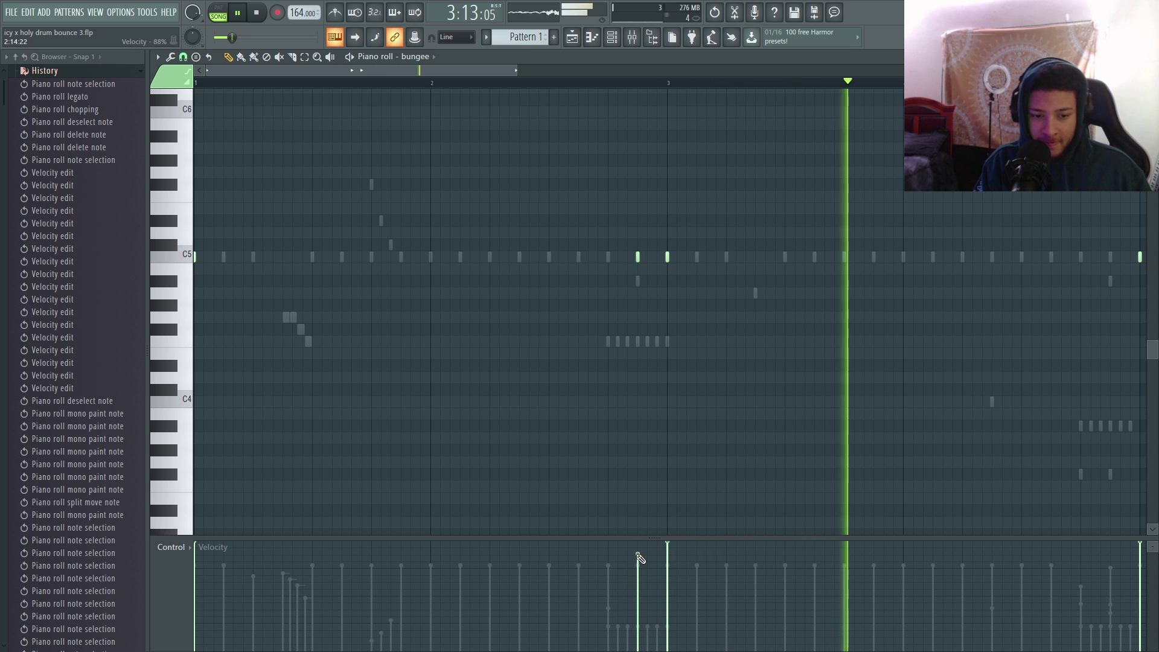
{"action": "scroll", "coordinate": [602, 382], "scroll_direction": "down", "scroll_amount": 1}
{"action": "scroll", "coordinate": [606, 386], "scroll_direction": "down", "scroll_amount": 1}
{"action": "key", "text": "space"}
{"action": "left_click", "coordinate": [497, 575]}
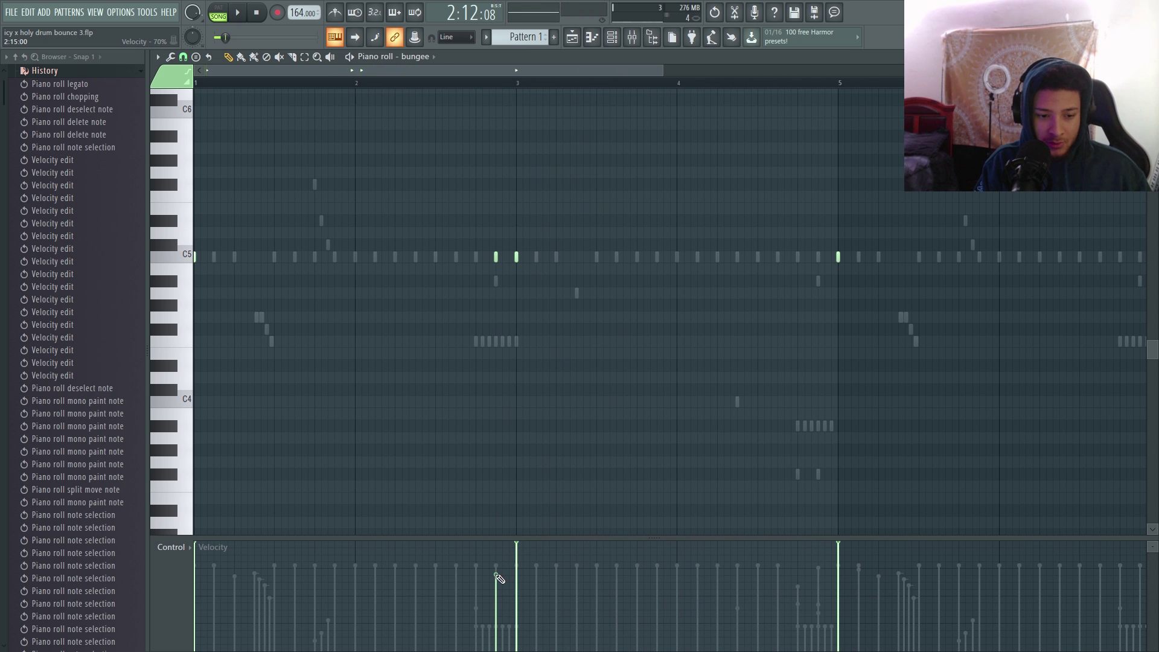
Step: Move the kick hit on step 15 of bar 2 down to A#4 and set its velocity to maximum
{"action": "left_click_drag", "start_coordinate": [496, 261], "coordinate": [498, 282]}
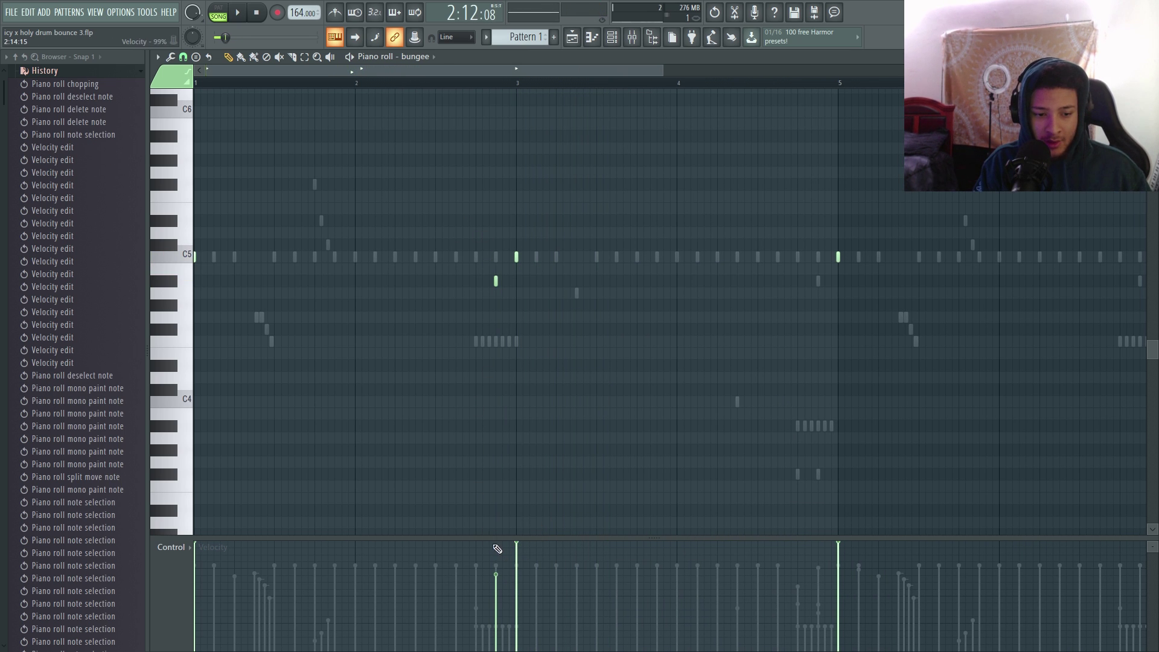
{"action": "left_click", "coordinate": [496, 567]}
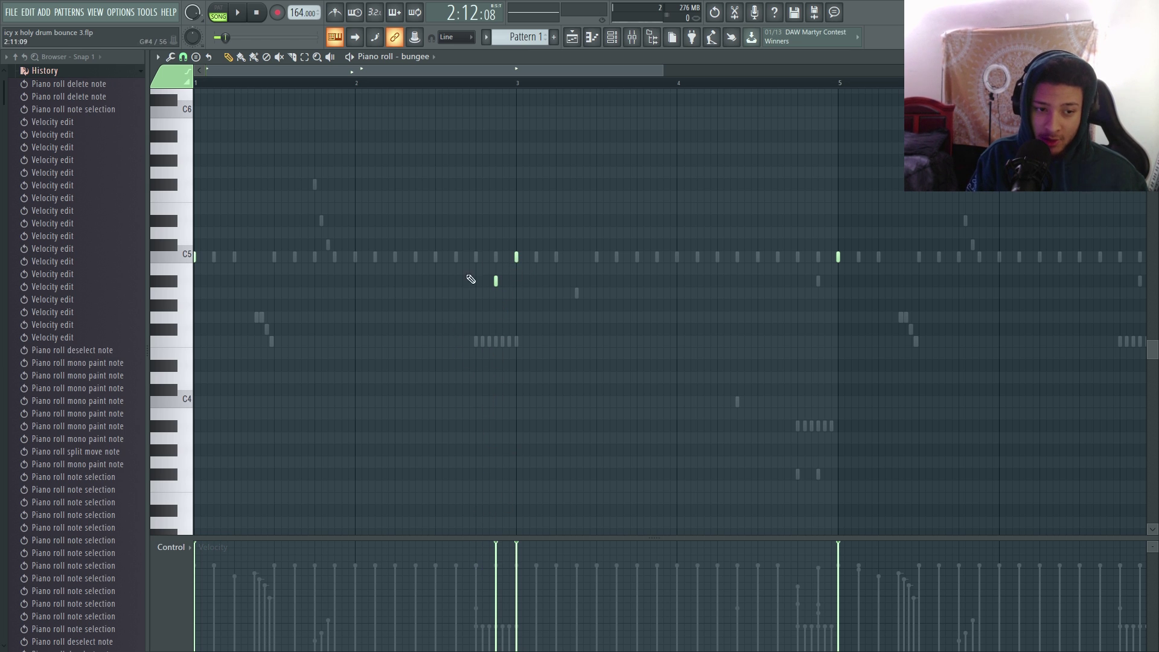
{"action": "scroll", "coordinate": [496, 276], "scroll_direction": "up", "scroll_amount": 1}
{"action": "key", "text": "space"}
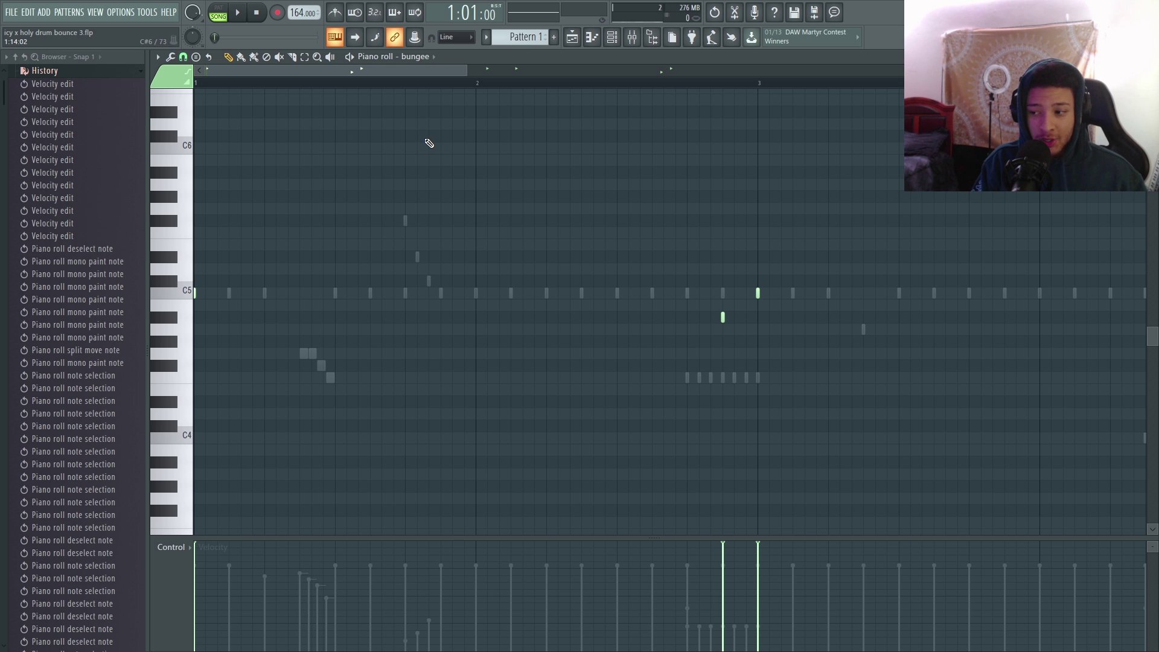
Step: Play back the kick pattern and select the A#4 hit in bar 2 to review it
{"action": "key", "text": "space"}
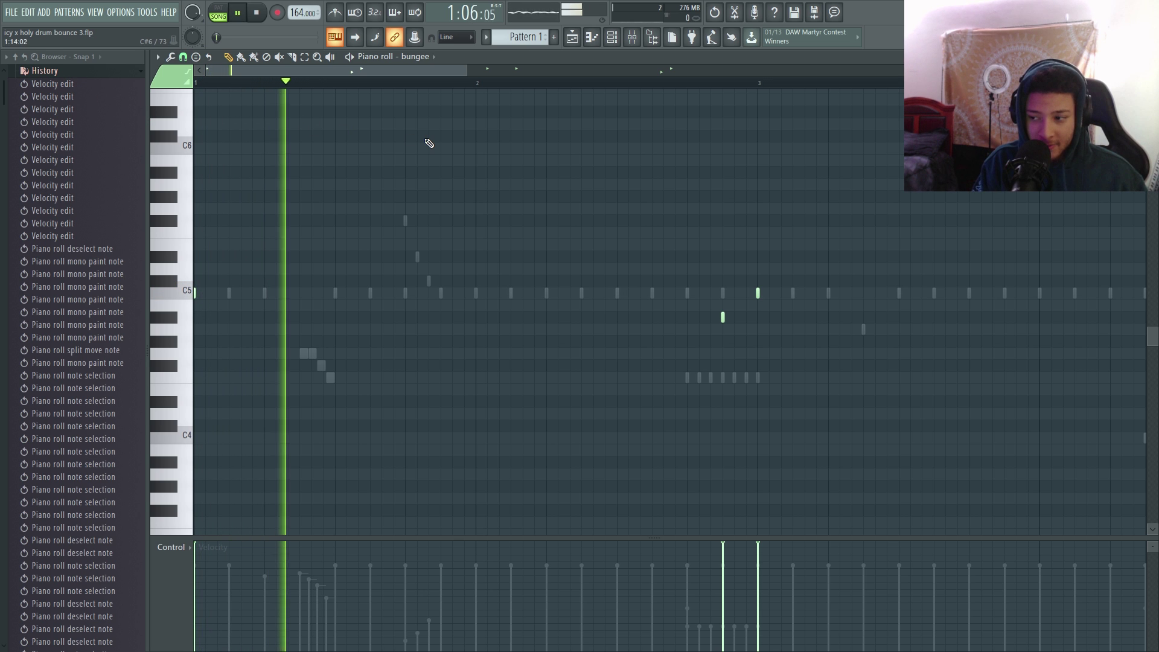
{"action": "left_click", "coordinate": [722, 317]}
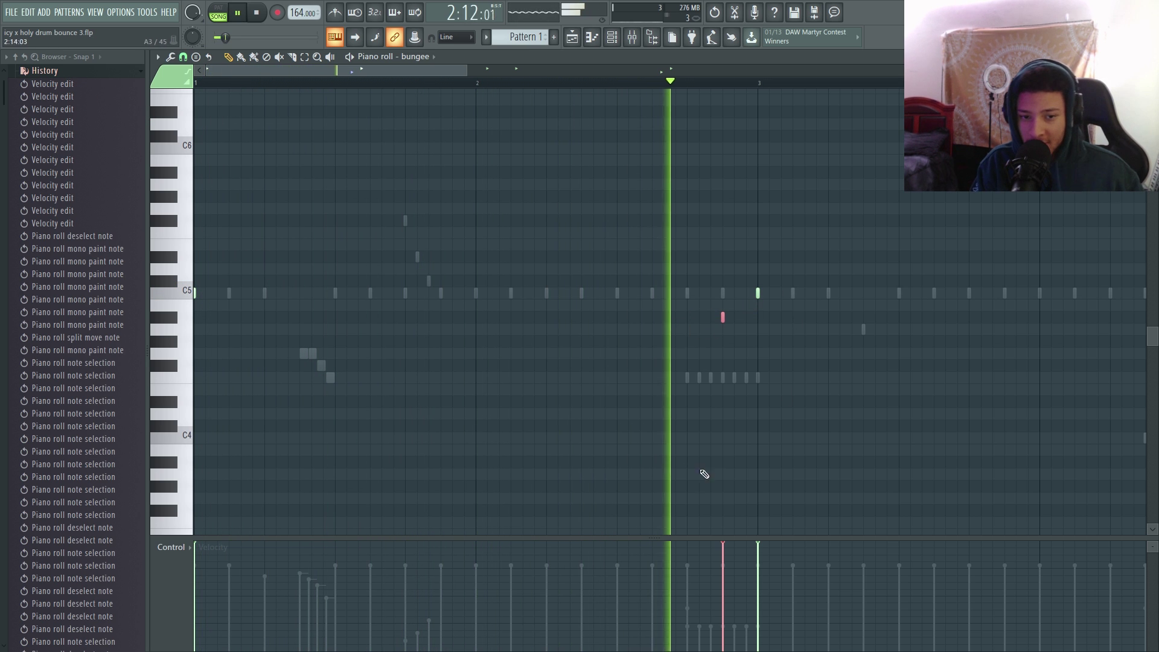
{"action": "scroll", "coordinate": [778, 370], "scroll_direction": "down", "scroll_amount": 3}
{"action": "scroll", "coordinate": [801, 335], "scroll_direction": "up", "scroll_amount": 1}
Step: Play from bar 4, try deleting its step 11 kick hit, and undo the deletion
{"action": "left_click_drag", "start_coordinate": [809, 285], "coordinate": [749, 308]}
{"action": "left_click", "coordinate": [635, 84]}
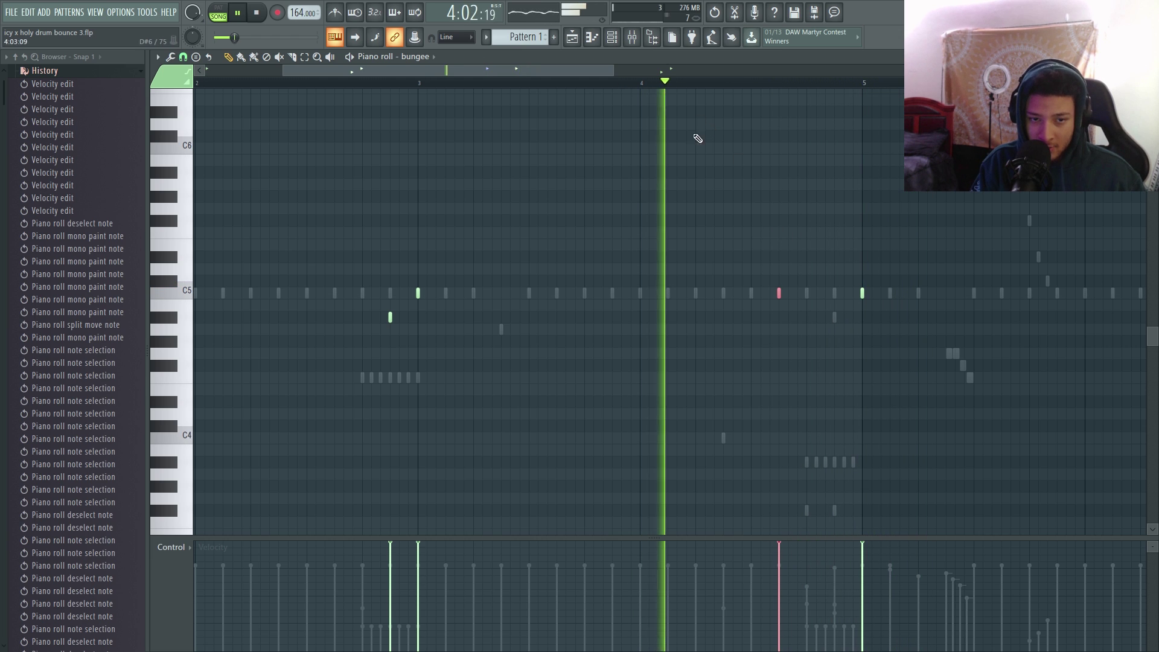
{"action": "key", "text": "space"}
{"action": "key", "text": "Delete"}
{"action": "key", "text": "ctrl+z"}
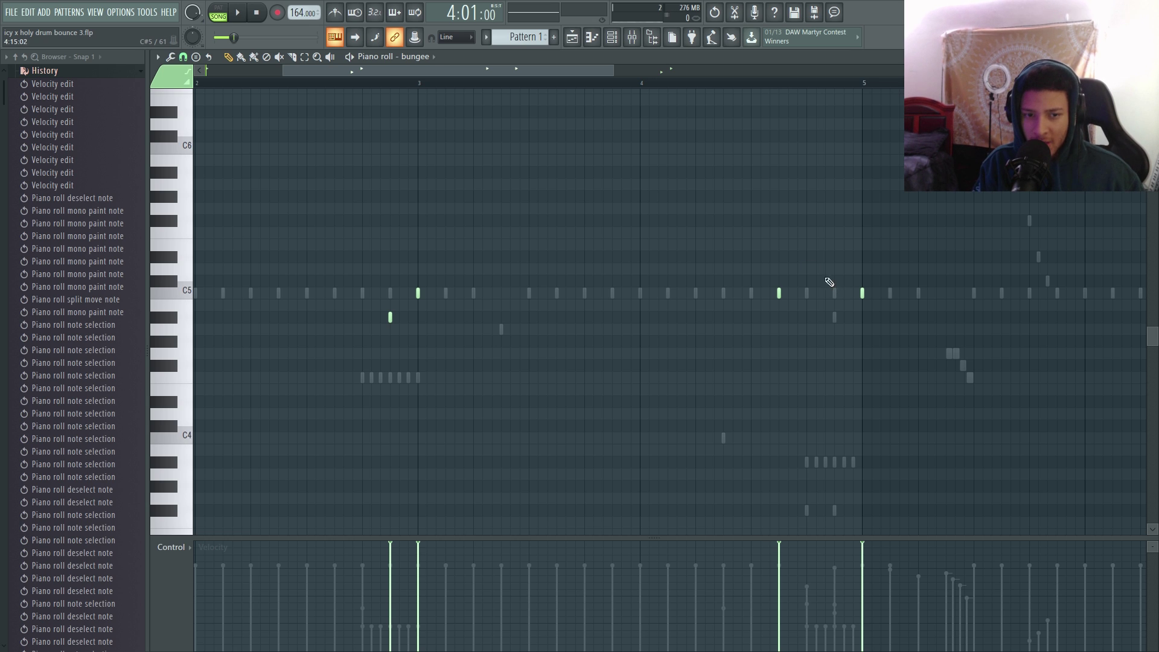
Step: Play back bar 4 and review the kick hits on its step 11, at the start of bar 5, and around the start of bar 3
{"action": "key", "text": "space"}
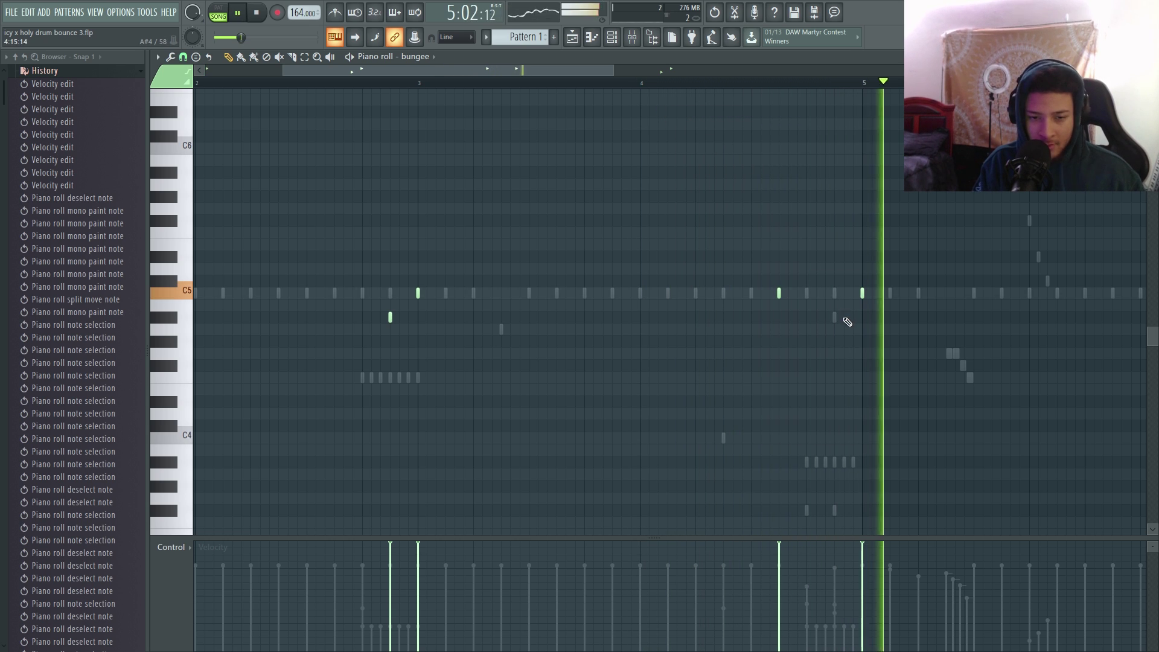
{"action": "key", "text": "space"}
{"action": "left_click_drag", "start_coordinate": [795, 294], "coordinate": [743, 300]}
{"action": "left_click_drag", "start_coordinate": [876, 293], "coordinate": [828, 321]}
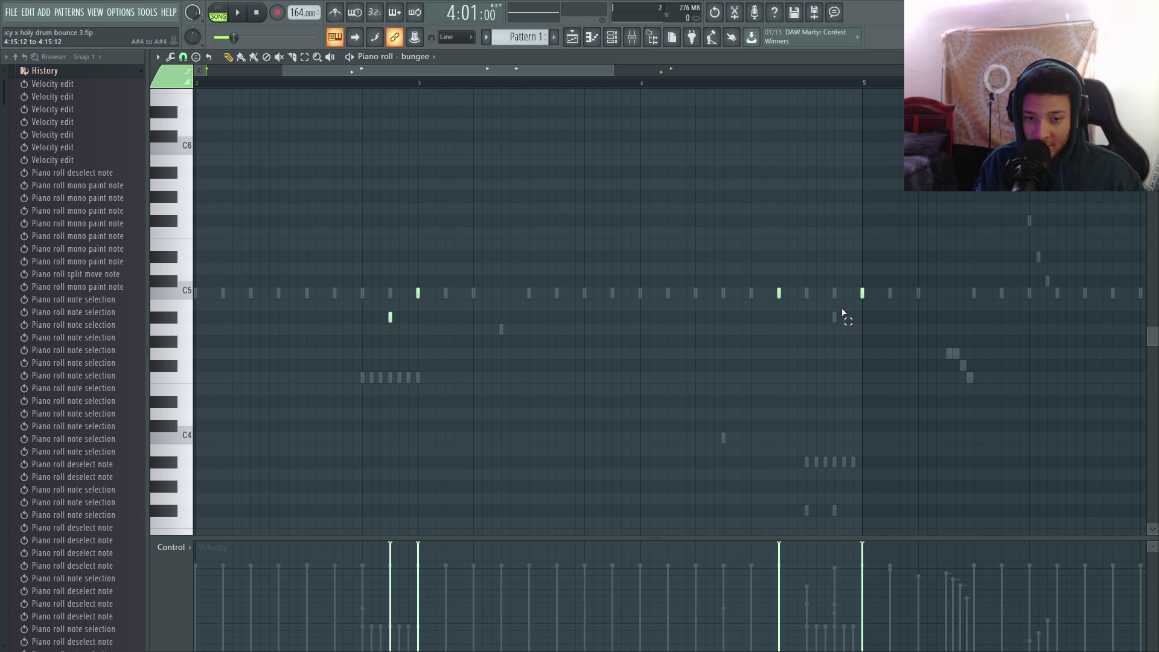
{"action": "left_click_drag", "start_coordinate": [445, 312], "coordinate": [380, 326]}
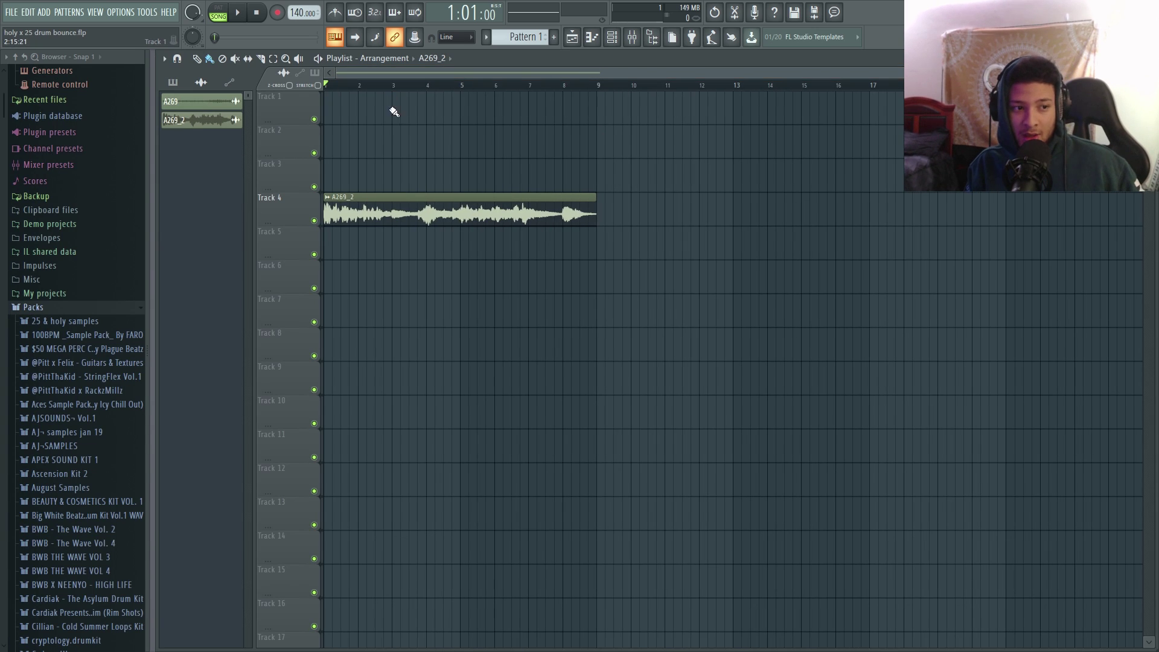
Step: In the holy x 25 drum bounce project, open the channel rack and add the HYDRA-CH (Metal), (March) and (Shift) hats
{"action": "scroll", "coordinate": [499, 85], "scroll_direction": "up", "scroll_amount": 3}
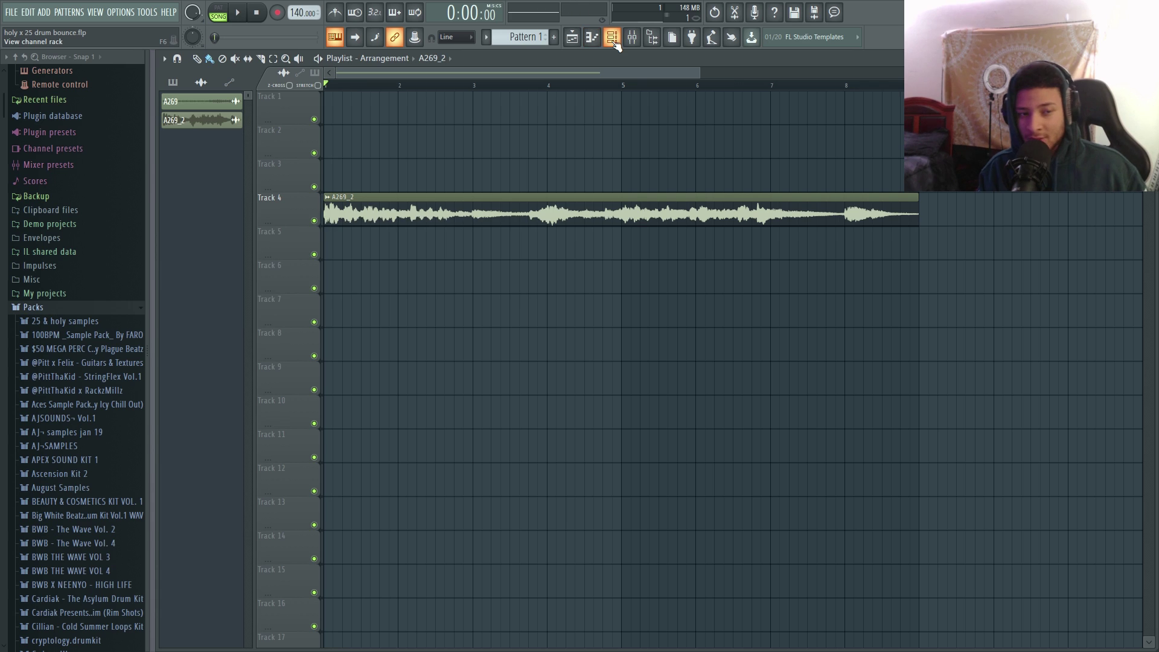
{"action": "left_click", "coordinate": [612, 38]}
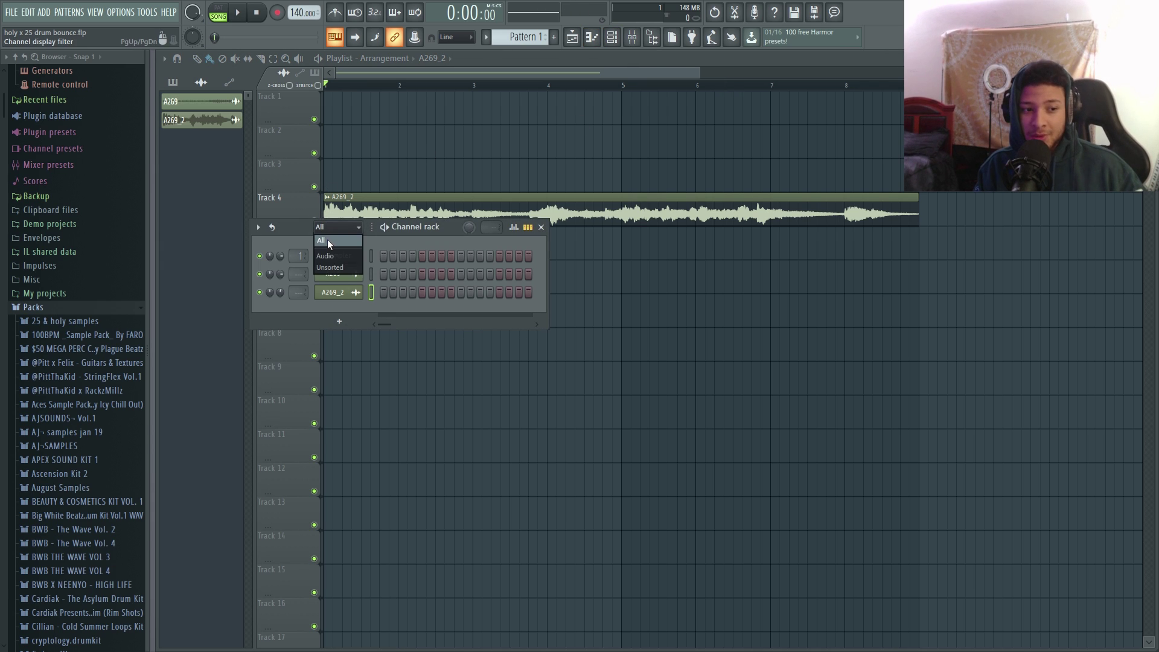
{"action": "scroll", "coordinate": [101, 379], "scroll_direction": "down", "scroll_amount": 5}
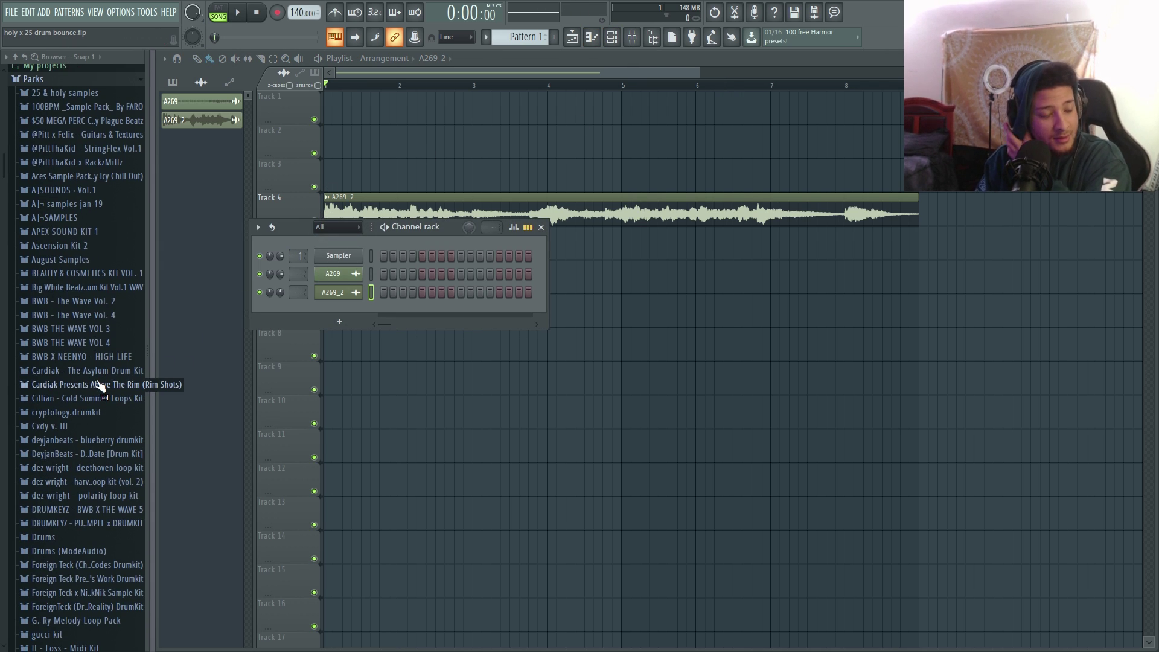
{"action": "scroll", "coordinate": [91, 301], "scroll_direction": "down", "scroll_amount": 10}
Step: Fill the HYDRA-CH (Shift) hat with a hit every 8 steps and play it back with the A269_2 sample
{"action": "right_click", "coordinate": [356, 346]}
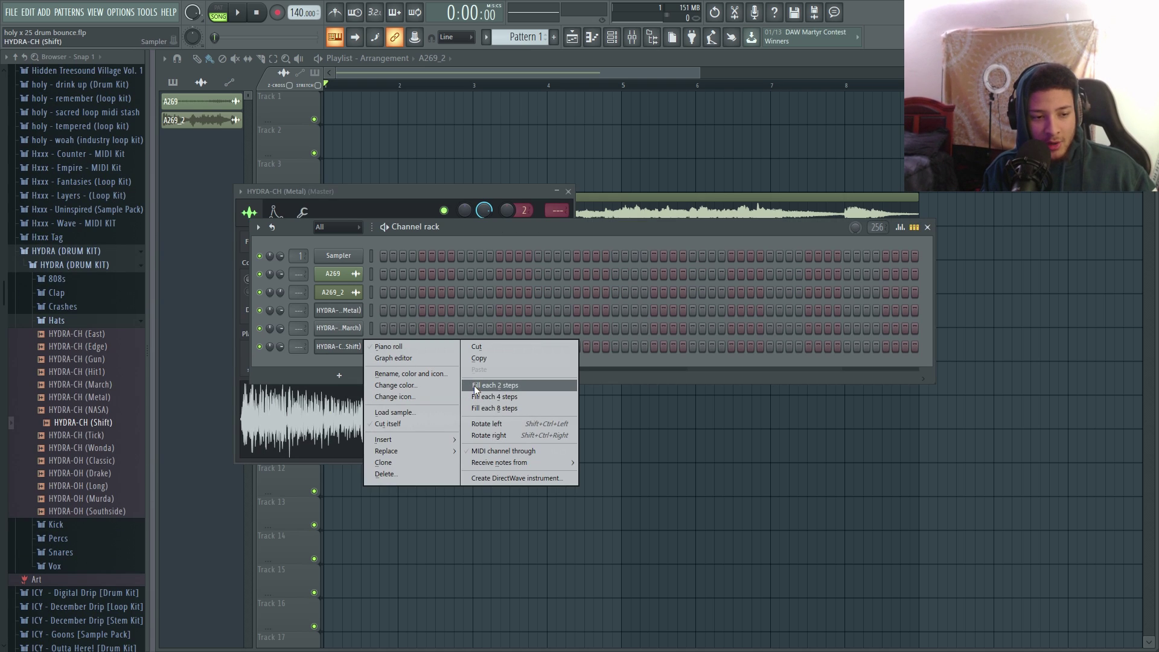
{"action": "left_click", "coordinate": [484, 397]}
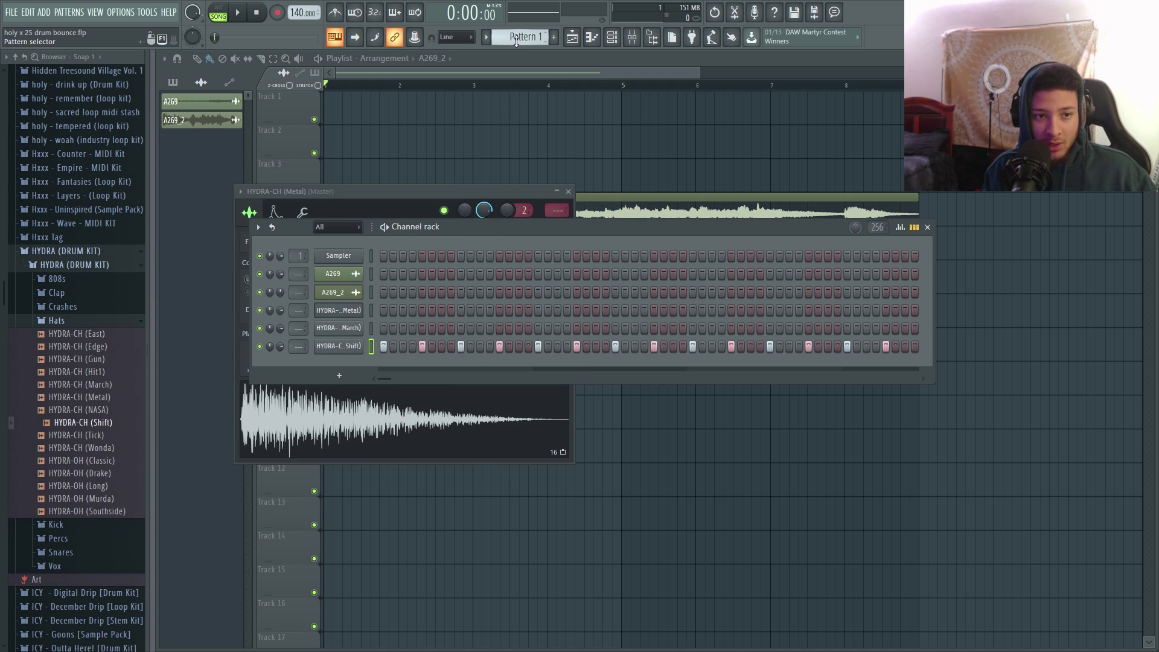
{"action": "left_click", "coordinate": [408, 400]}
{"action": "key", "text": "space"}
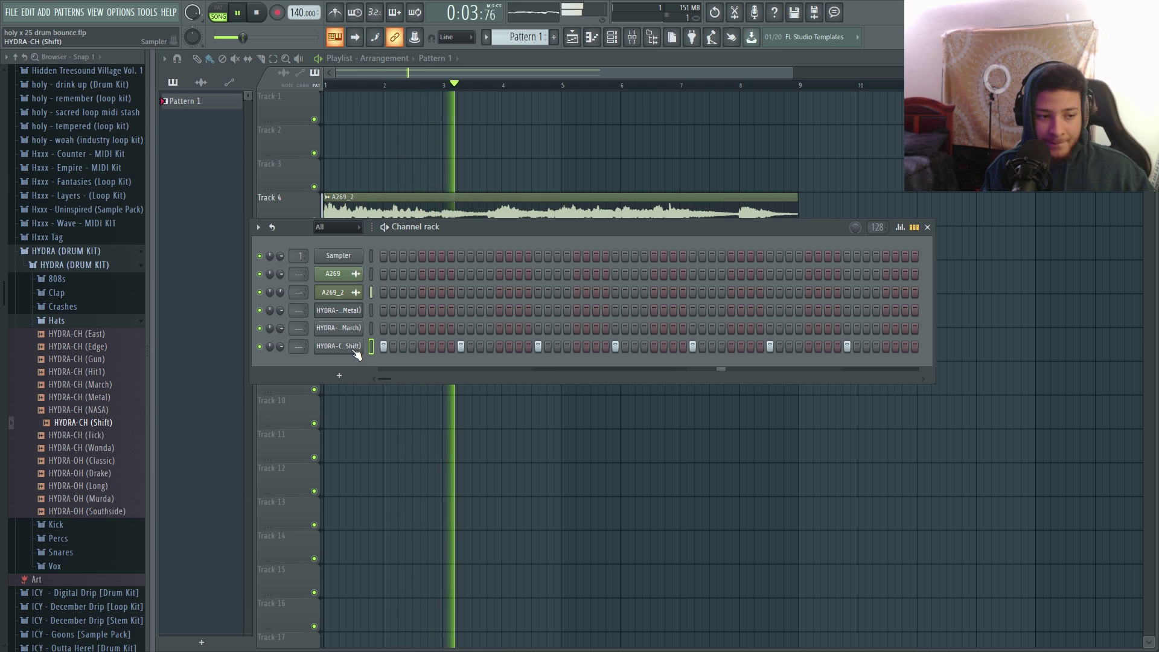
{"action": "left_click", "coordinate": [65, 321]}
{"action": "key", "text": "space"}
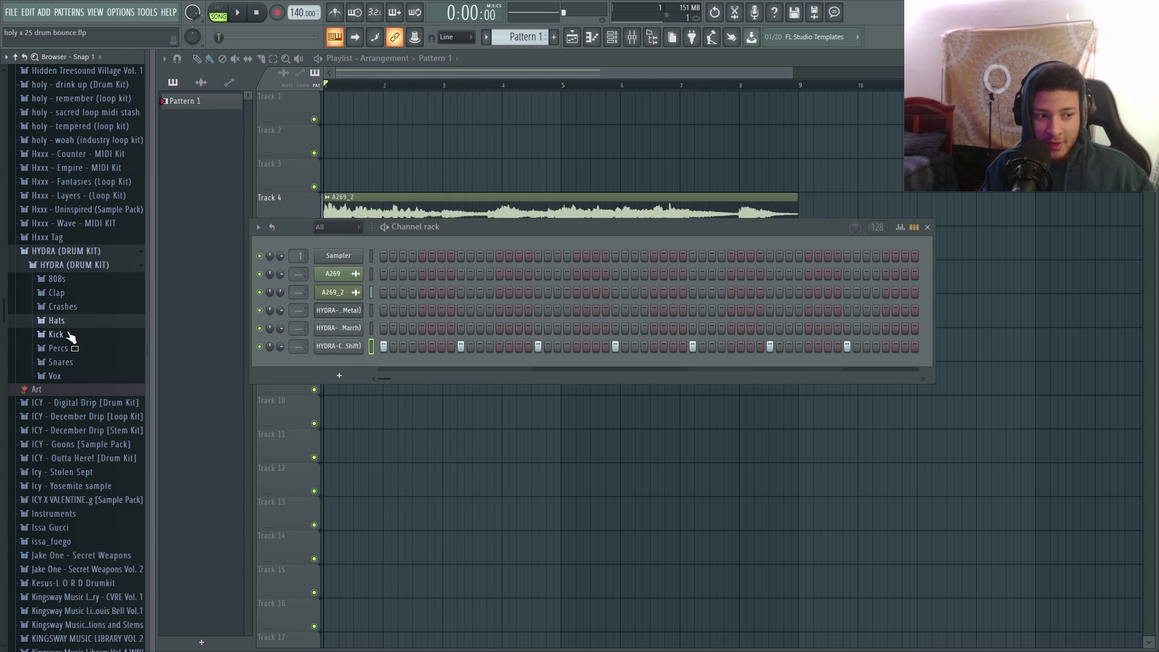
Step: Add HYDRA-CH (Shift) hits at C5 on step 7 of bar 1 and step 7 of bar 4 during playback
{"action": "left_click", "coordinate": [370, 330]}
{"action": "key", "text": "space"}
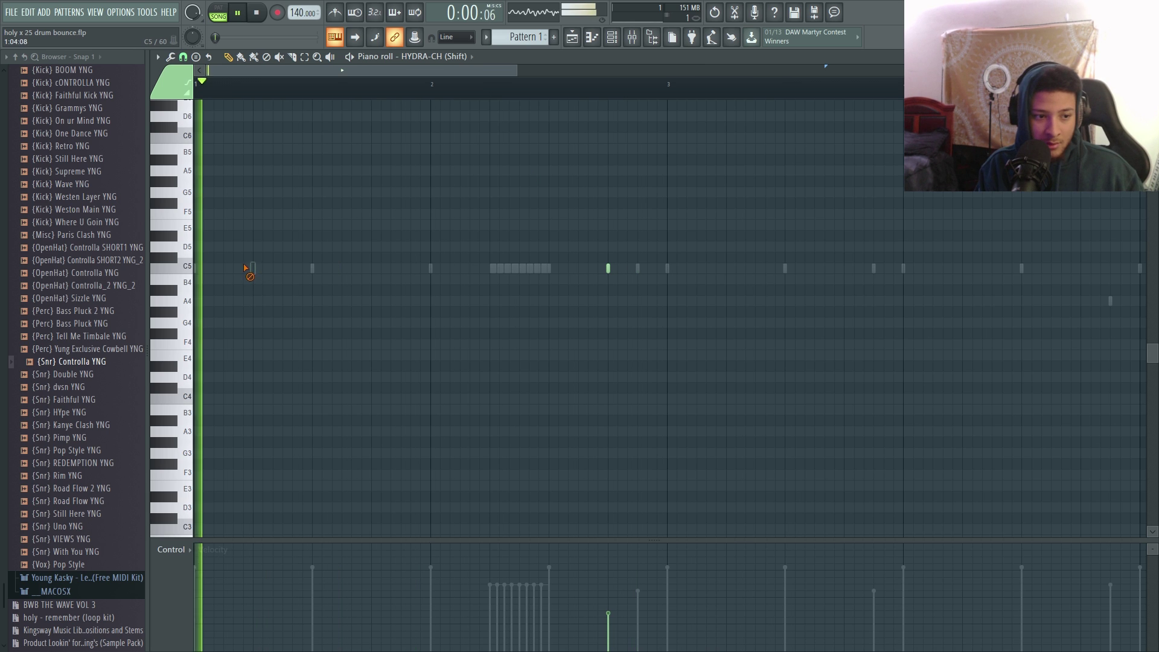
{"action": "left_click", "coordinate": [282, 268]}
{"action": "left_click", "coordinate": [489, 277]}
{"action": "left_click_drag", "start_coordinate": [488, 273], "coordinate": [992, 264]}
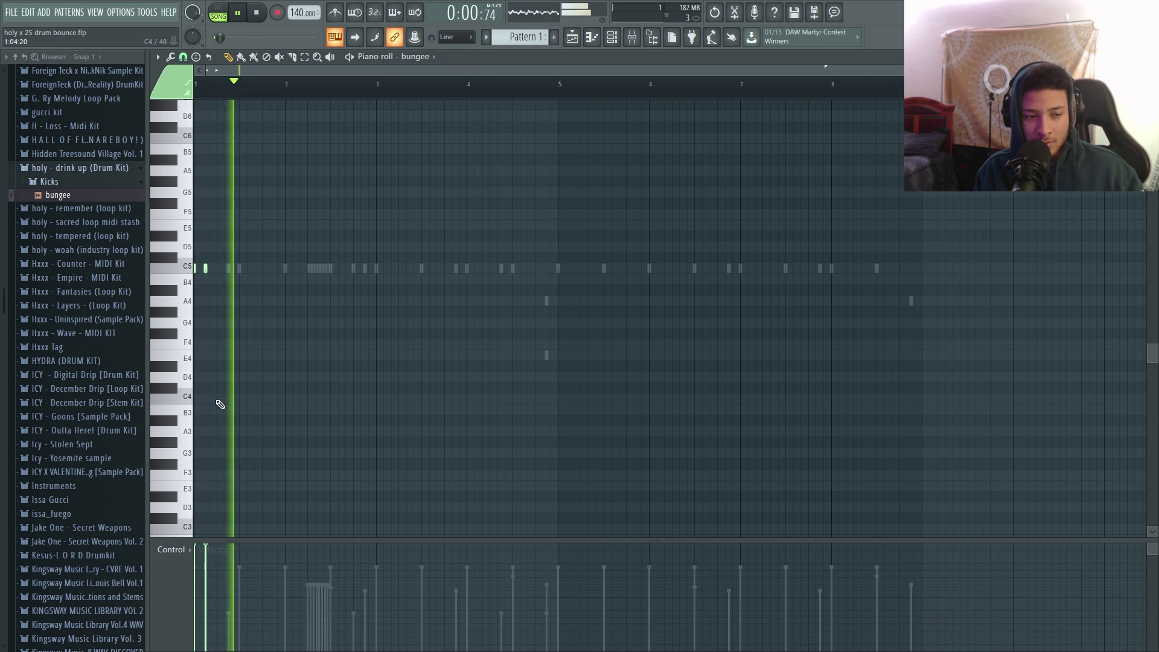
Step: During playback, add bungee kicks at C5 on step 15 of bar 4 and around the start of bar 5
{"action": "scroll", "coordinate": [241, 362], "scroll_direction": "up", "scroll_amount": 2}
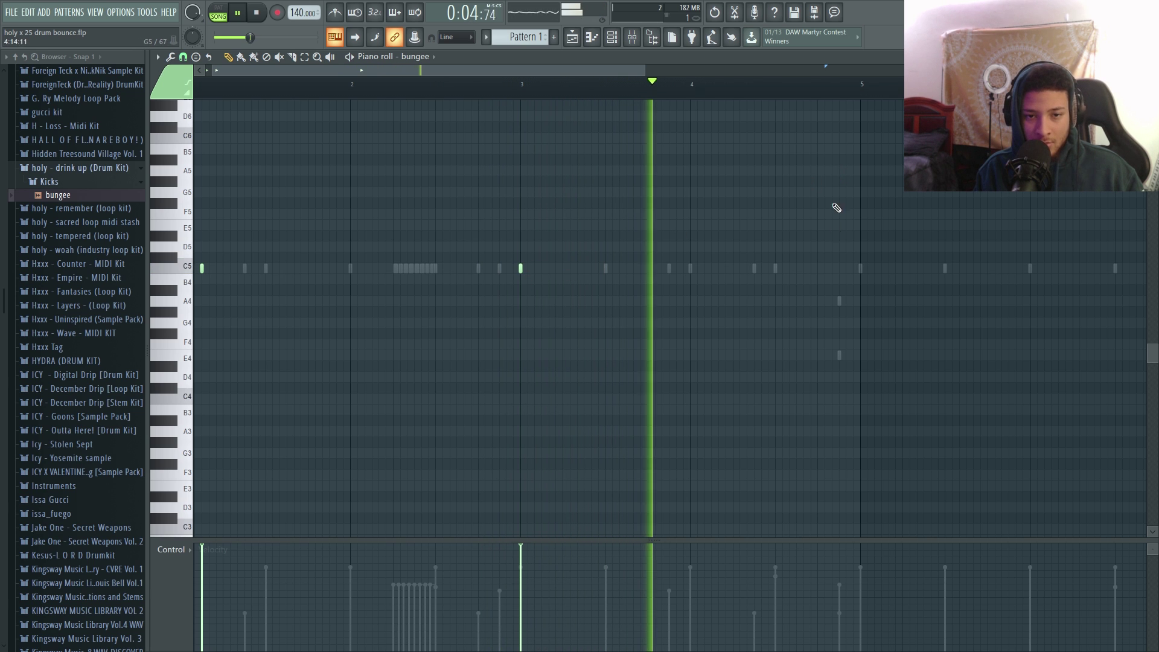
{"action": "left_click", "coordinate": [839, 269]}
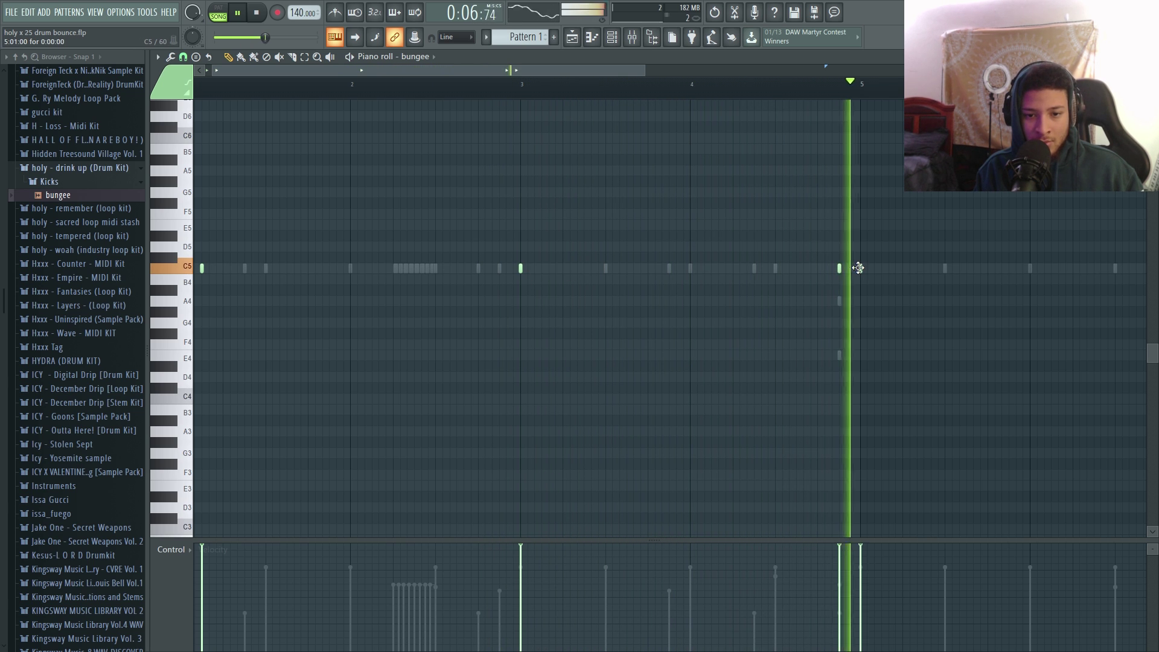
{"action": "left_click", "coordinate": [859, 269]}
{"action": "left_click", "coordinate": [881, 269]}
{"action": "scroll", "coordinate": [703, 285], "scroll_direction": "down", "scroll_amount": 2}
{"action": "right_click", "coordinate": [675, 269]}
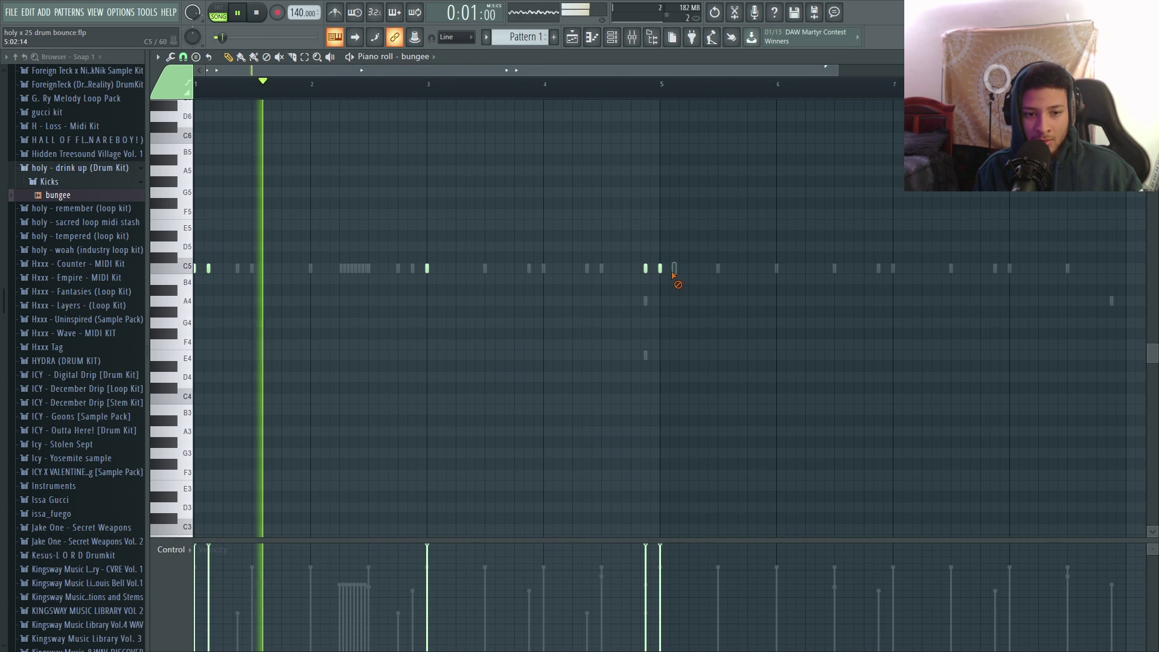
{"action": "key", "text": "space"}
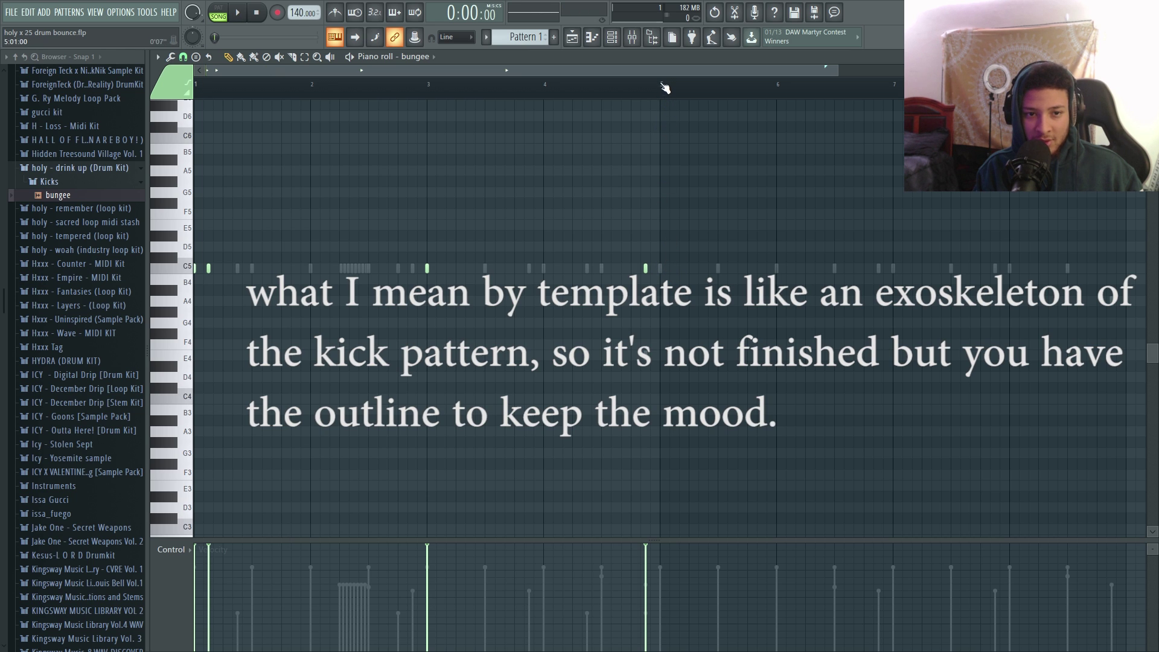
Step: Duplicate the bungee kicks of bars 1 to 4 into bars 5 to 8 and play the pattern
{"action": "left_click_drag", "start_coordinate": [664, 88], "coordinate": [181, 342]}
{"action": "key", "text": "ctrl+b"}
{"action": "key", "text": "ctrl+d"}
{"action": "scroll", "coordinate": [543, 256], "scroll_direction": "down", "scroll_amount": 1}
{"action": "scroll", "coordinate": [573, 259], "scroll_direction": "down", "scroll_amount": 1}
{"action": "key", "text": "space"}
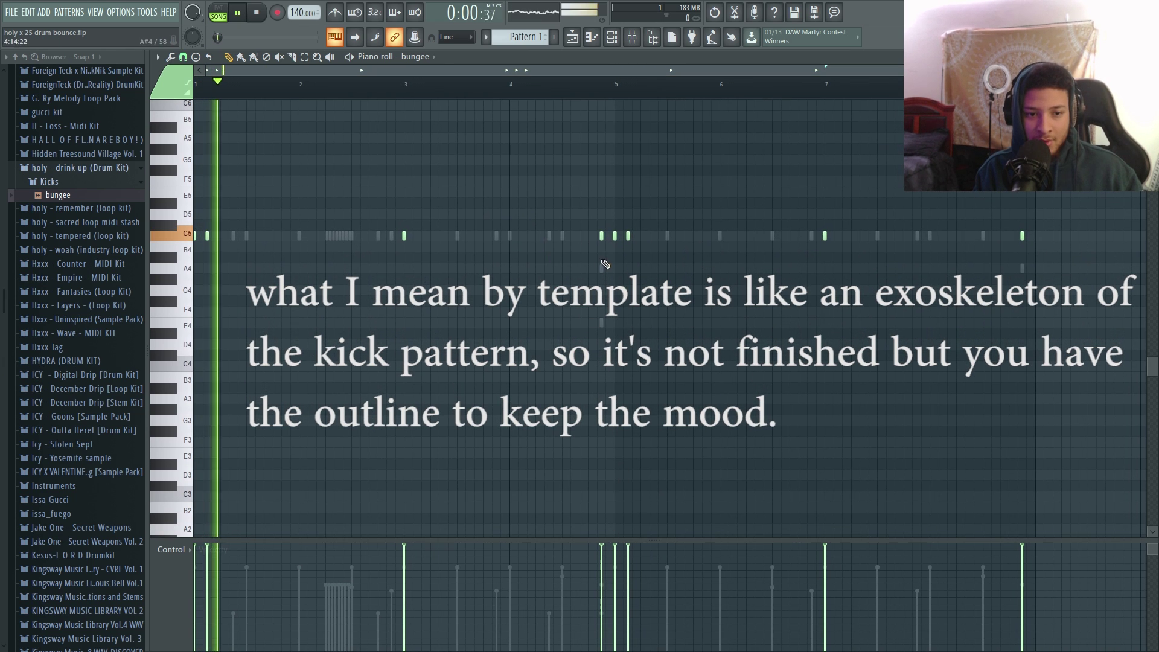
Step: Lower the bungee kick on step 15 of bar 4 to A#4 and the one on step 15 of bar 8 to B4
{"action": "left_click_drag", "start_coordinate": [607, 227], "coordinate": [593, 239]}
{"action": "key", "text": "shift+Down"}
{"action": "key", "text": "shift+Down"}
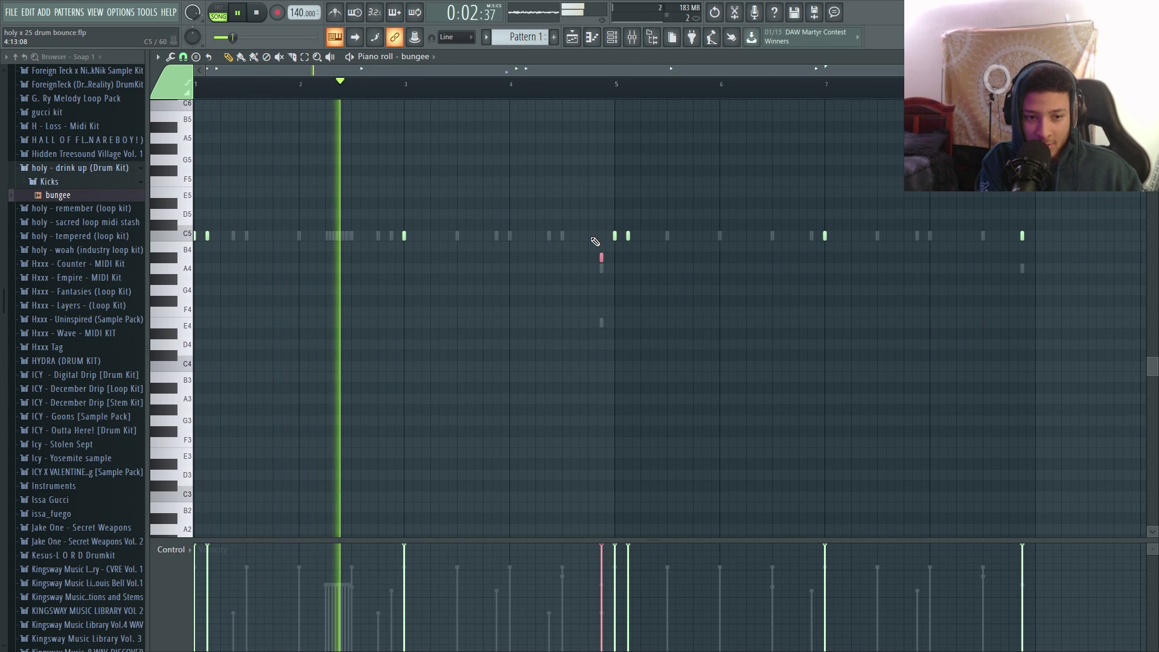
{"action": "left_click", "coordinate": [1022, 236]}
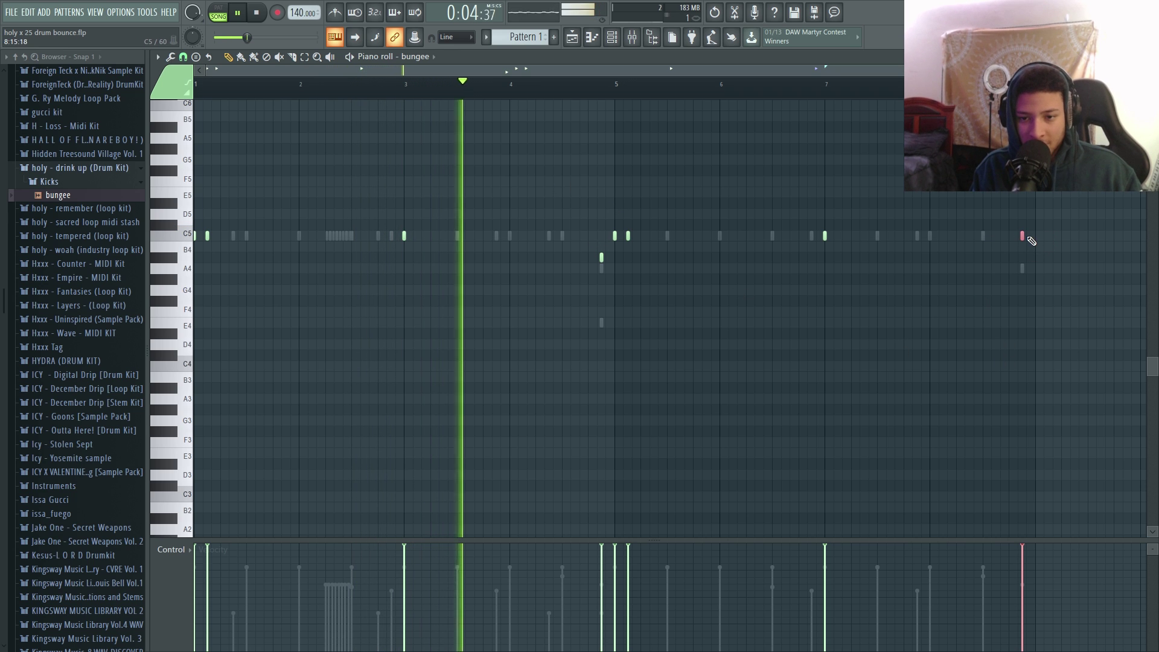
{"action": "left_click_drag", "start_coordinate": [1023, 236], "coordinate": [1023, 247]}
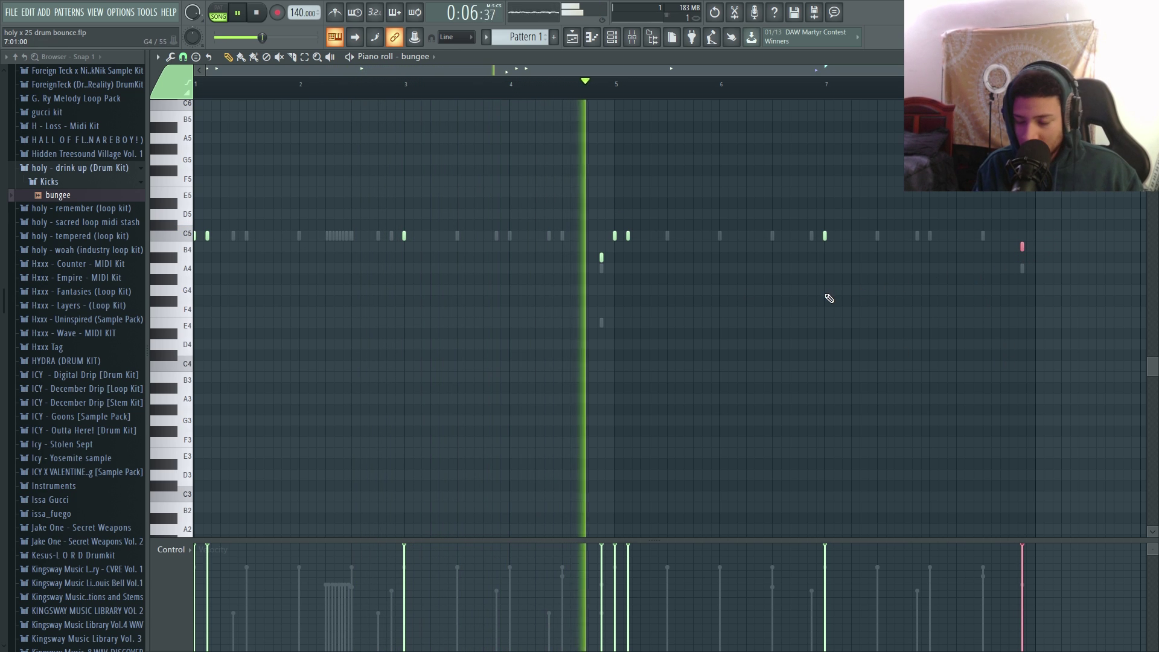
{"action": "scroll", "coordinate": [748, 356], "scroll_direction": "down", "scroll_amount": 2}
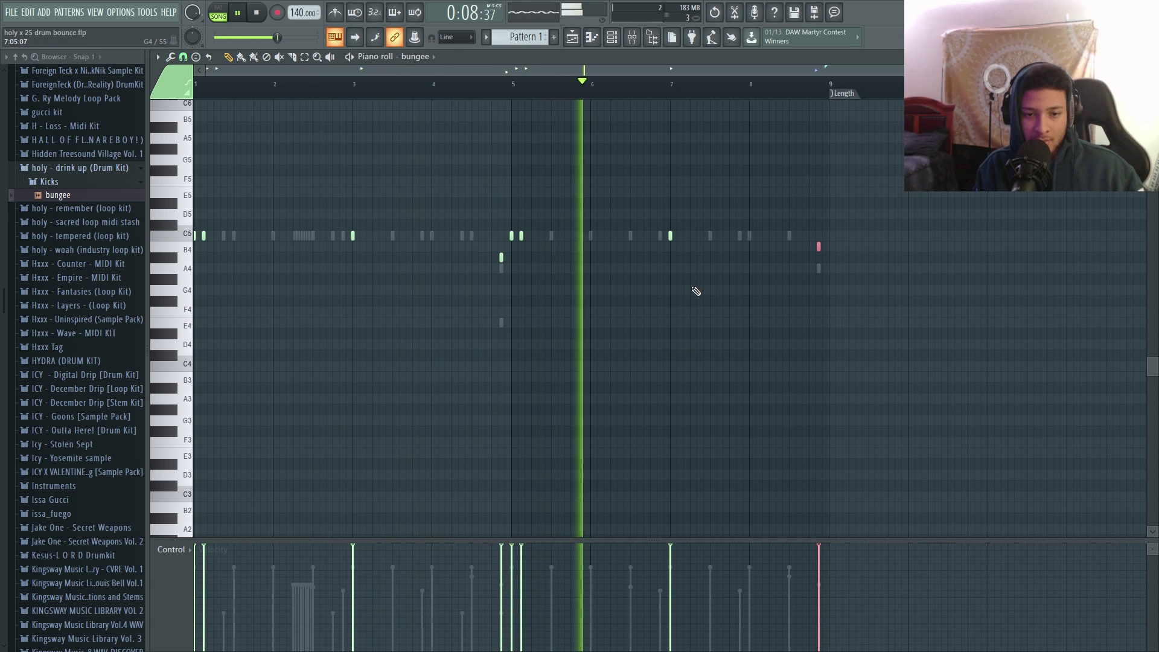
Step: Collapse the holy - drink up kit and start placing HYDRA-CH (Metal) hits in bar 1 of its piano roll
{"action": "key", "text": "Escape"}
{"action": "left_click", "coordinate": [89, 183]}
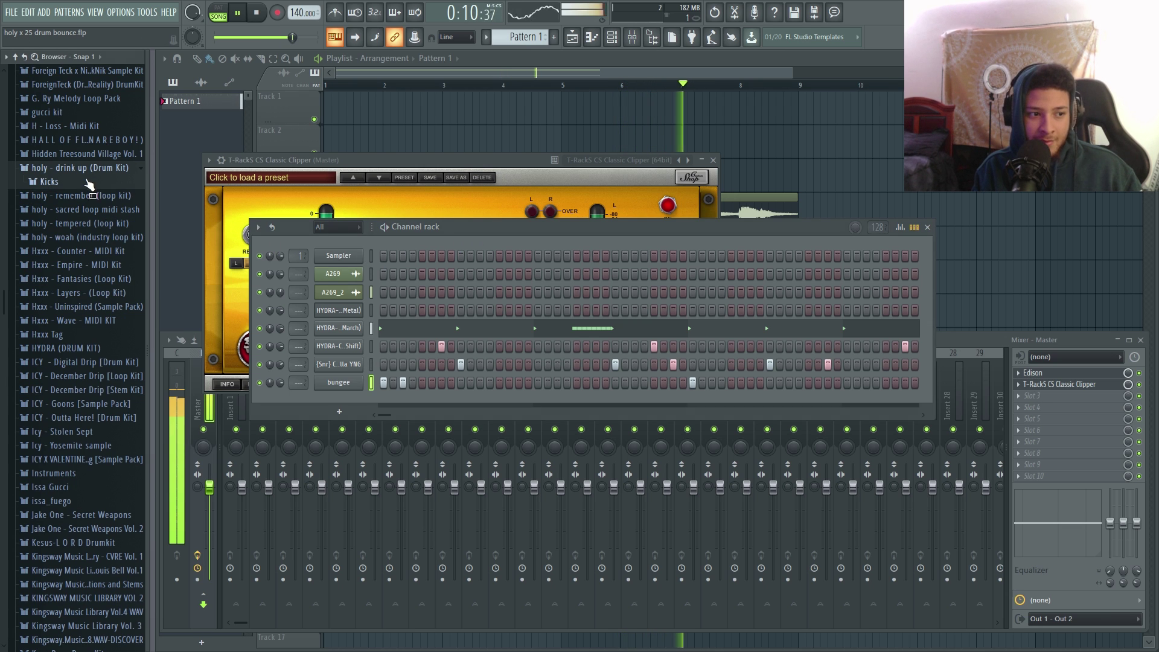
{"action": "left_click", "coordinate": [90, 169]}
{"action": "right_click", "coordinate": [344, 311]}
{"action": "left_click", "coordinate": [389, 310]}
{"action": "key", "text": "space"}
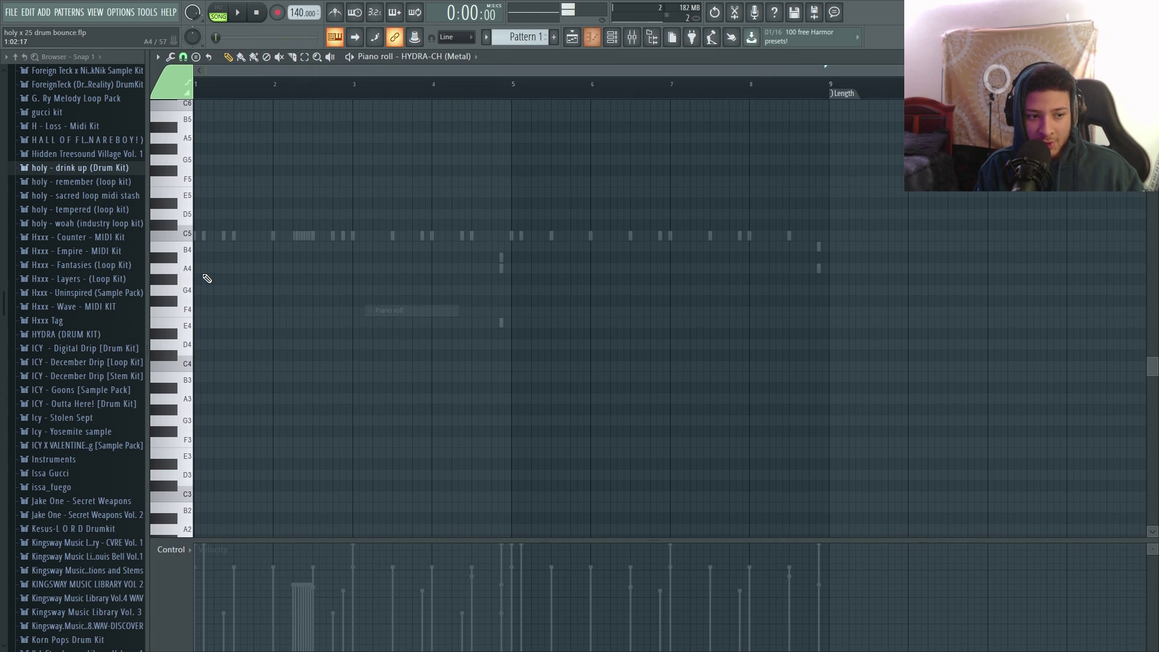
{"action": "scroll", "coordinate": [205, 271], "scroll_direction": "up", "scroll_amount": 2}
{"action": "left_click", "coordinate": [230, 244]}
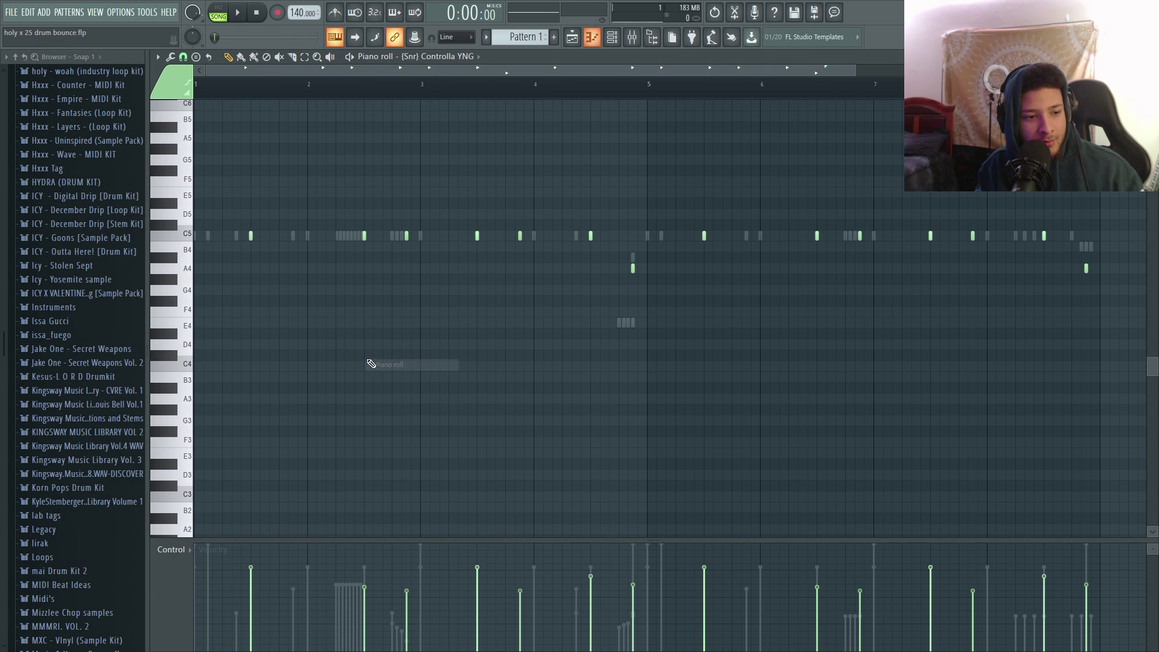
Step: Play back the pattern with the channel rack shown and browse the drum kits, checking the Young Antho Melancholy Kit
{"action": "key", "text": "space"}
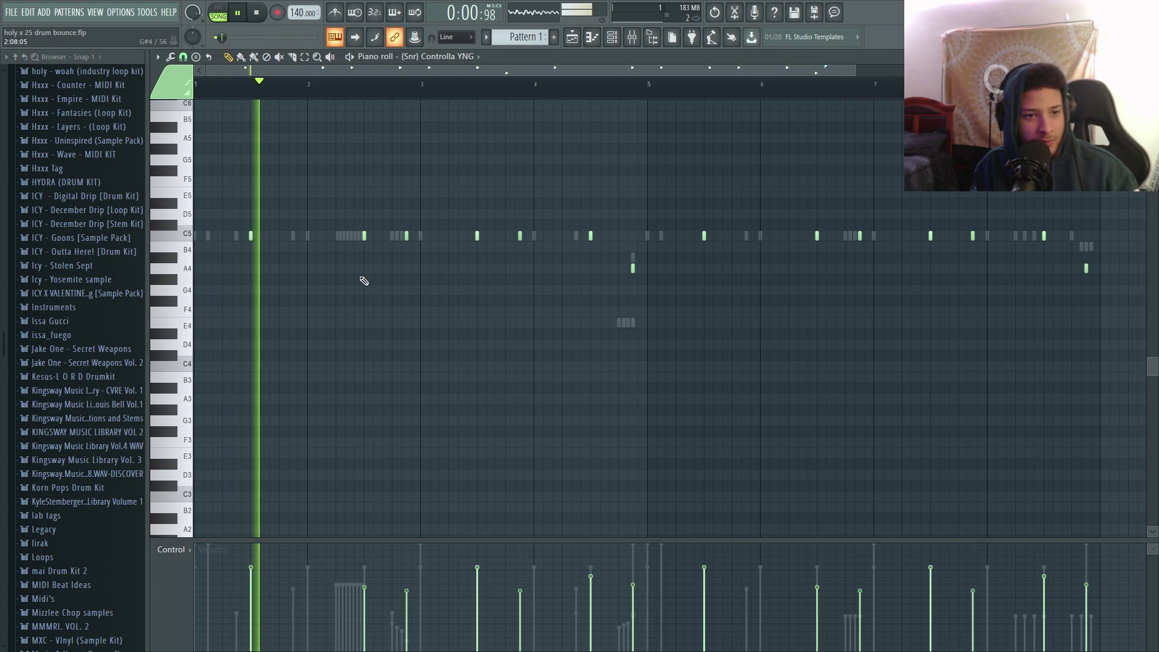
{"action": "scroll", "coordinate": [422, 332], "scroll_direction": "up", "scroll_amount": 3}
{"action": "scroll", "coordinate": [90, 326], "scroll_direction": "down", "scroll_amount": 4}
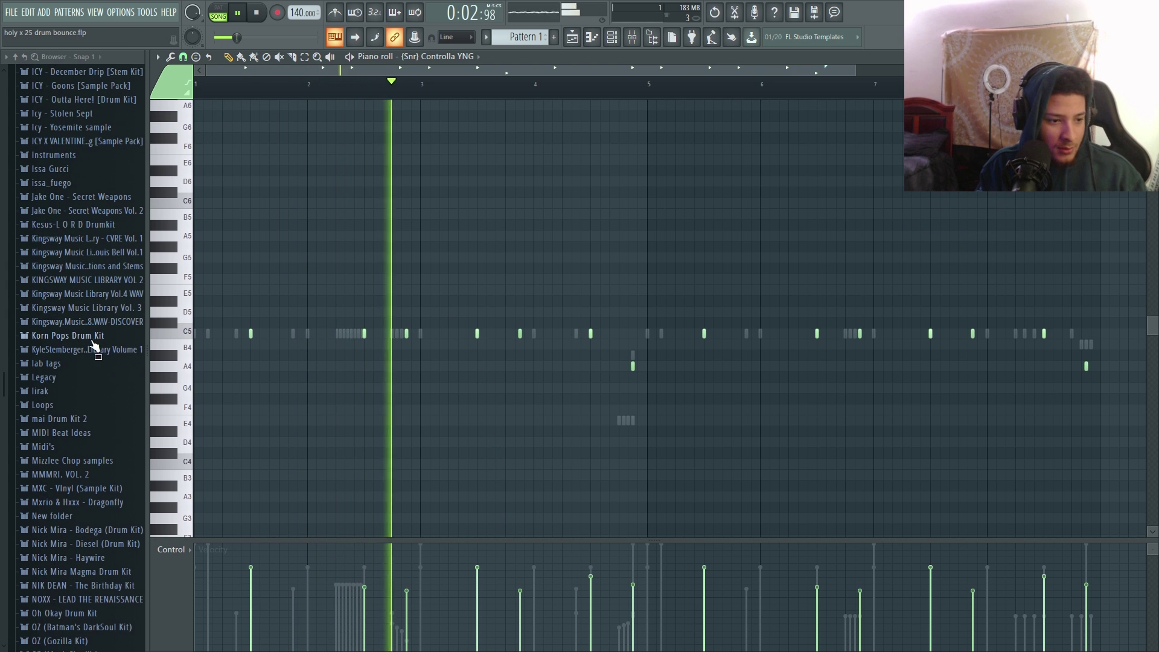
{"action": "key", "text": "F6"}
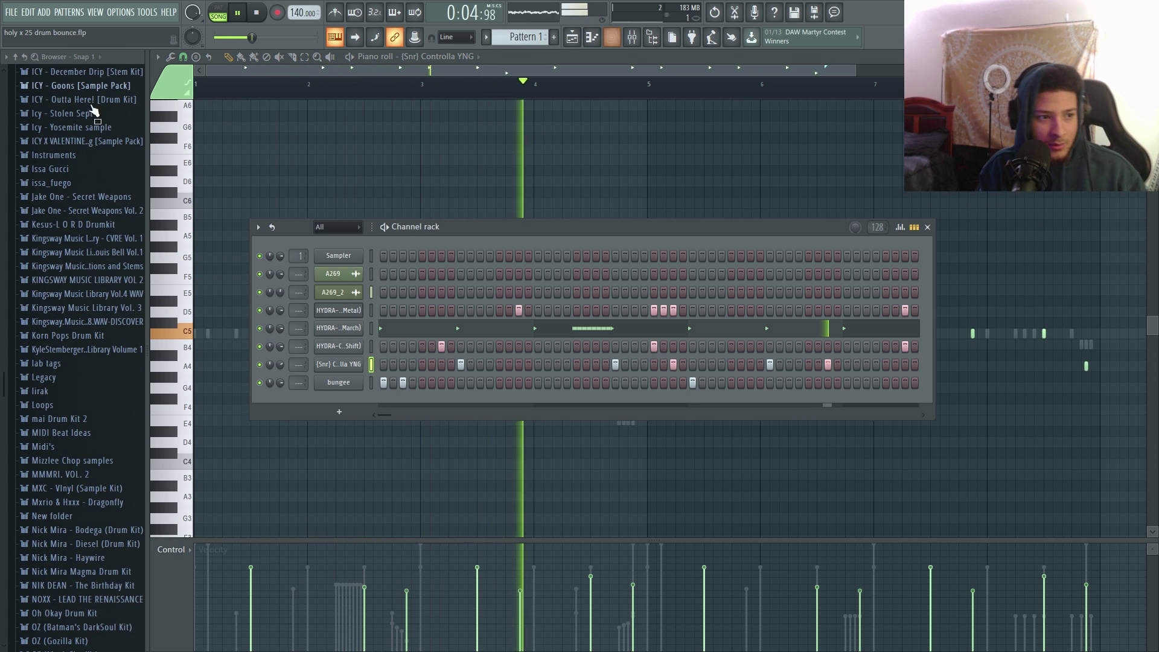
{"action": "scroll", "coordinate": [95, 462], "scroll_direction": "down", "scroll_amount": 3}
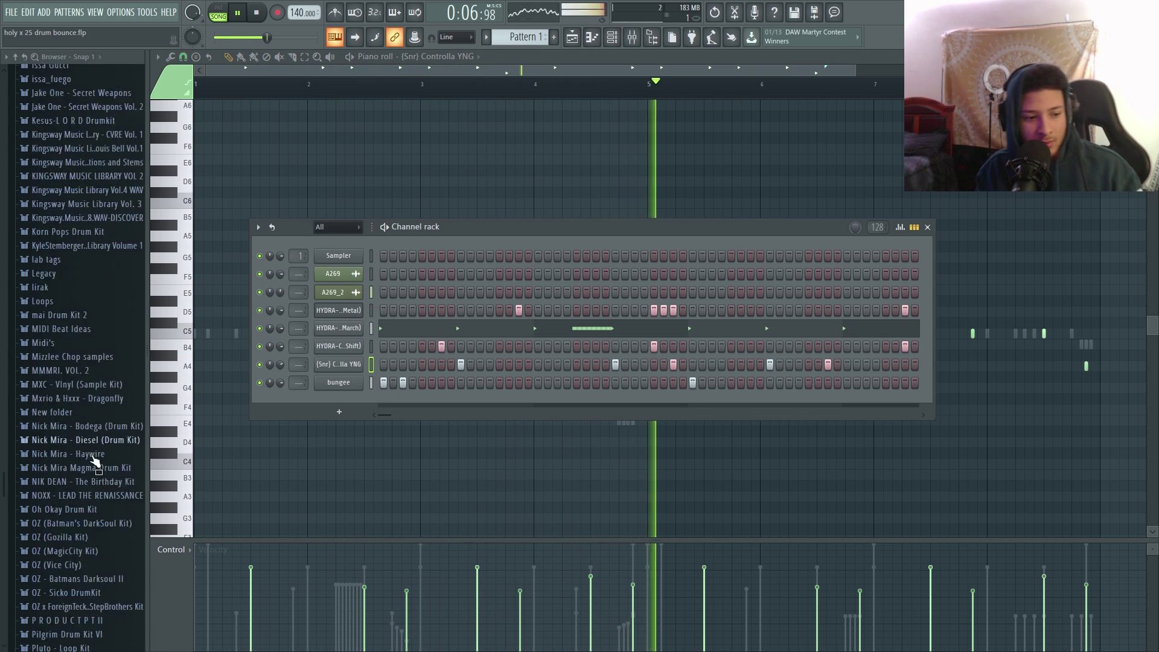
{"action": "scroll", "coordinate": [95, 462], "scroll_direction": "down", "scroll_amount": 20}
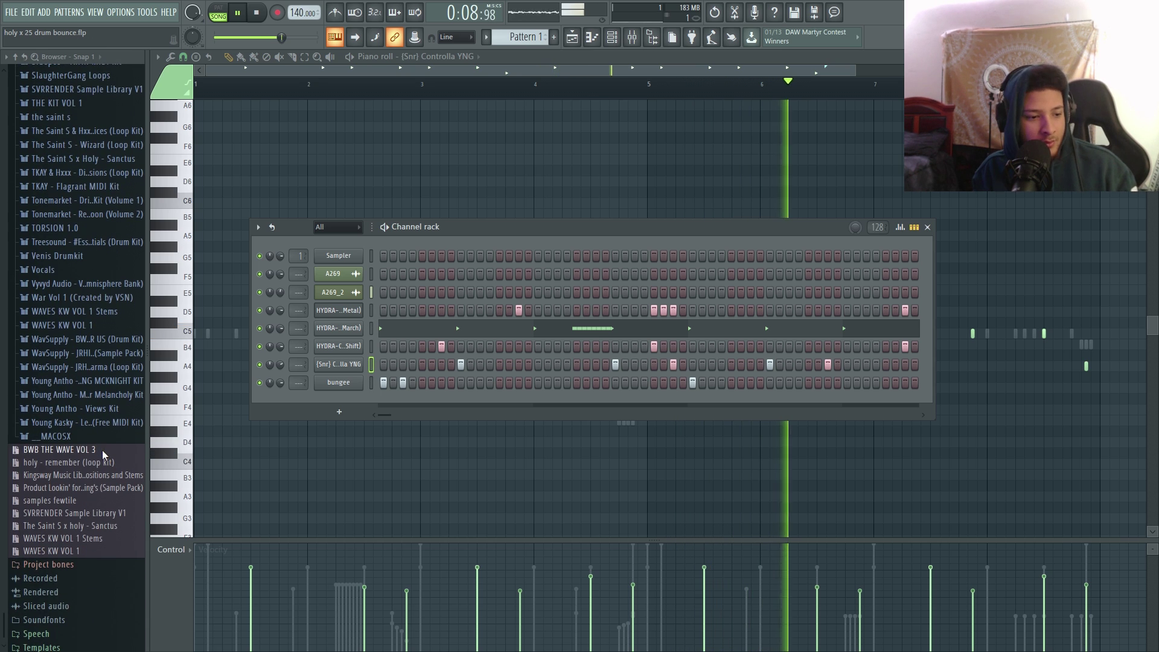
{"action": "left_click", "coordinate": [110, 396]}
{"action": "left_click", "coordinate": [111, 396]}
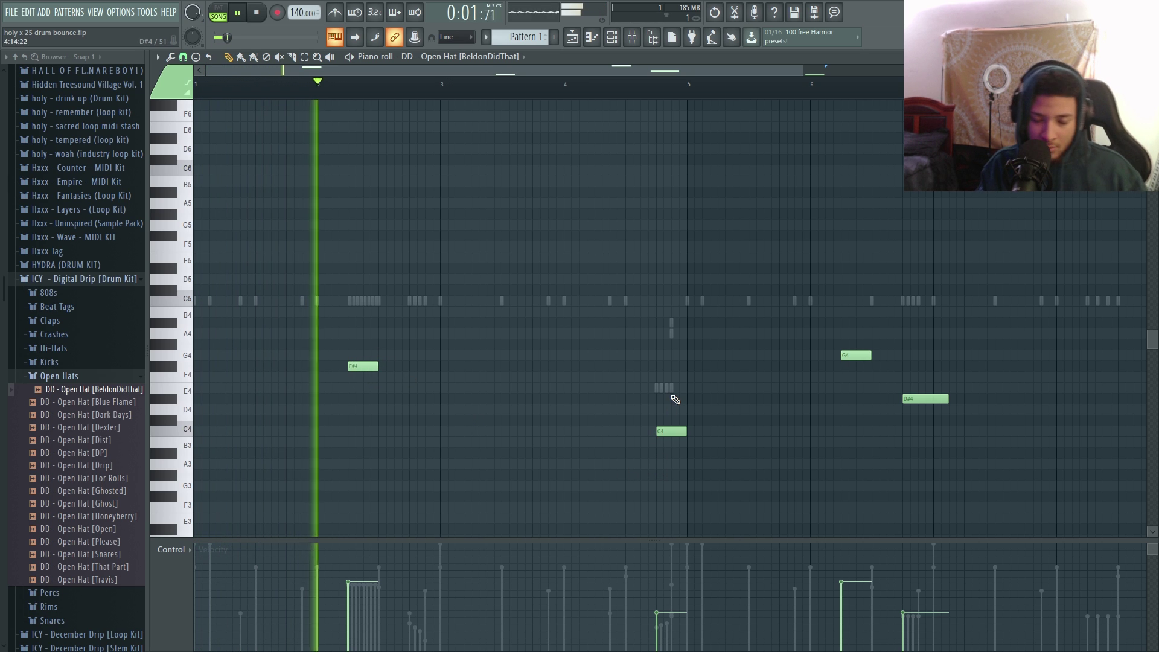
Step: Replace the open hat's G4 note on step 5 of bar 6 with F#4 and delete its D#4 note on step 13
{"action": "right_click", "coordinate": [854, 355]}
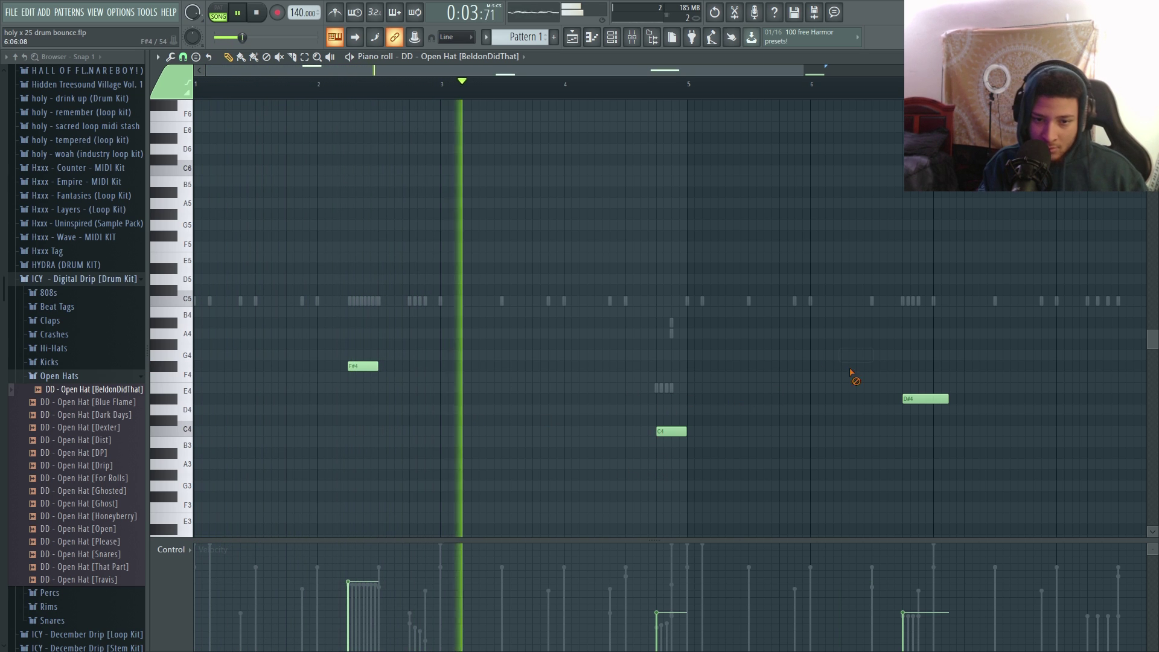
{"action": "left_click", "coordinate": [851, 367]}
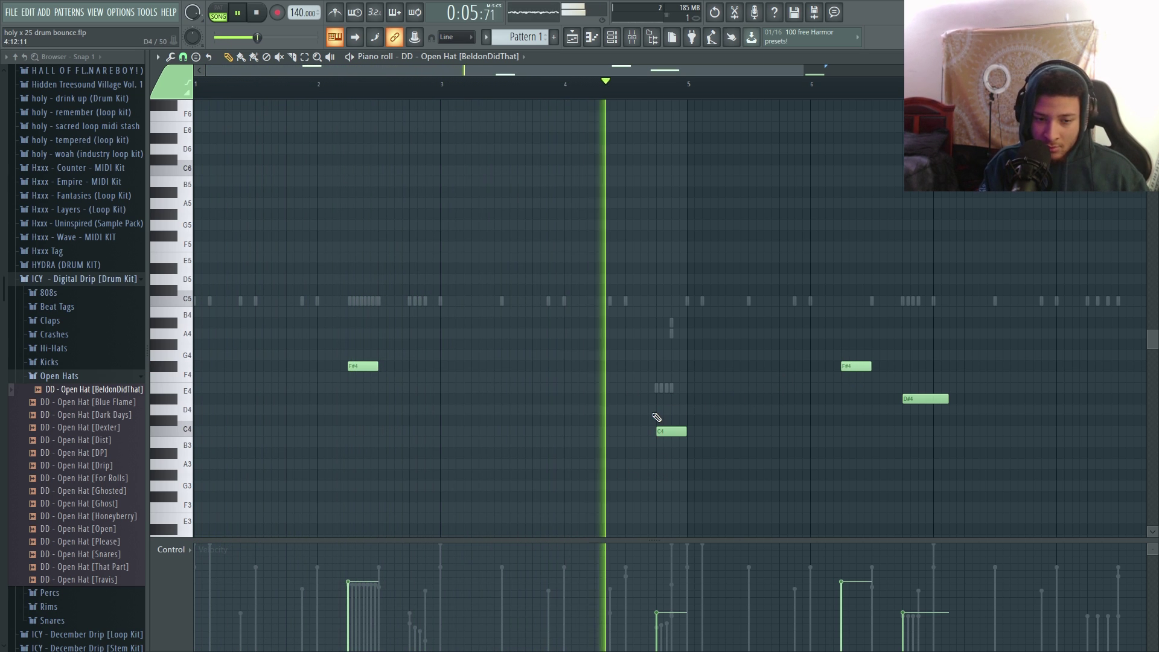
{"action": "right_click", "coordinate": [907, 398]}
{"action": "scroll", "coordinate": [586, 383], "scroll_direction": "down", "scroll_amount": 1}
{"action": "scroll", "coordinate": [779, 438], "scroll_direction": "down", "scroll_amount": 2}
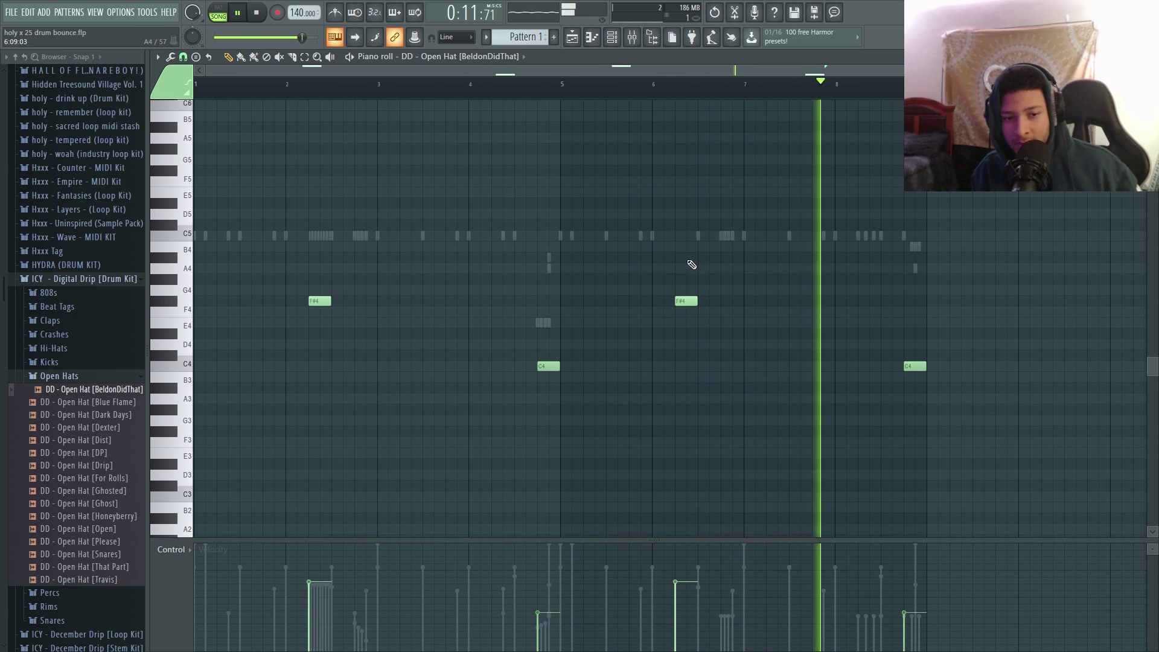
Step: Move the open hat's F#4 note in bar 2 to step 13 and play it back from bar 2
{"action": "key", "text": "space"}
{"action": "scroll", "coordinate": [333, 101], "scroll_direction": "up", "scroll_amount": 2, "text": "ctrl"}
{"action": "key", "text": "space"}
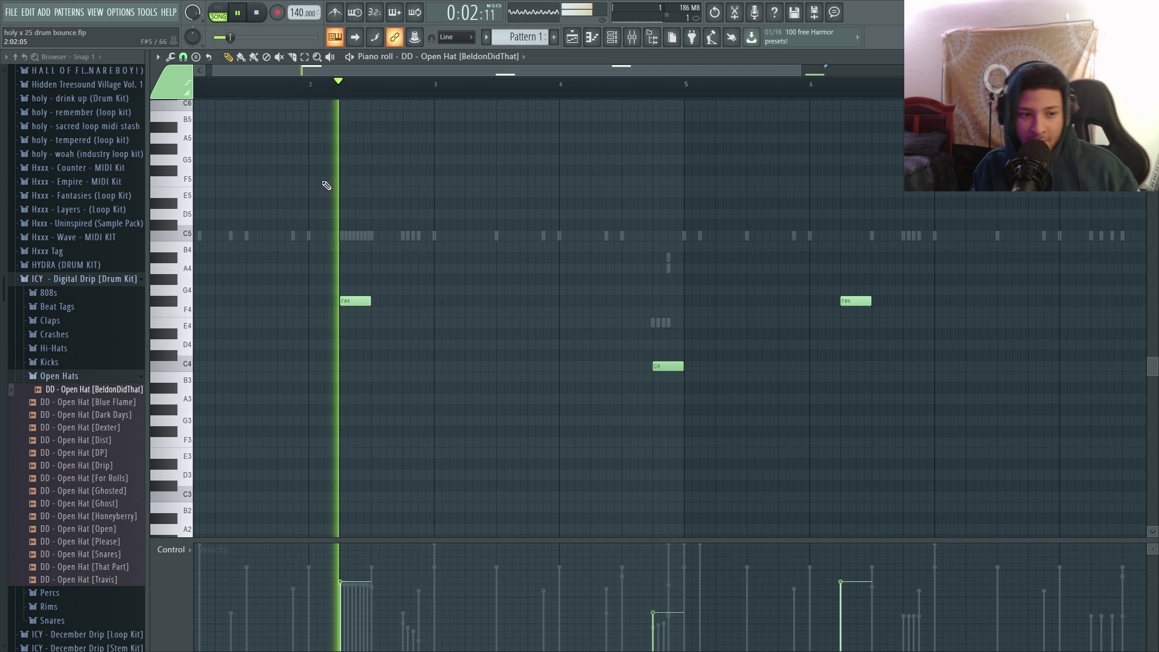
{"action": "key", "text": "space"}
{"action": "mouse_move", "coordinate": [374, 237]}
{"action": "left_mouse_down", "text": "ctrl"}
{"action": "mouse_move", "coordinate": [311, 244]}
{"action": "mouse_move", "coordinate": [365, 240]}
{"action": "left_mouse_up", "text": "ctrl"}
{"action": "scroll", "coordinate": [340, 244], "scroll_direction": "up", "scroll_amount": 3, "text": "ctrl"}
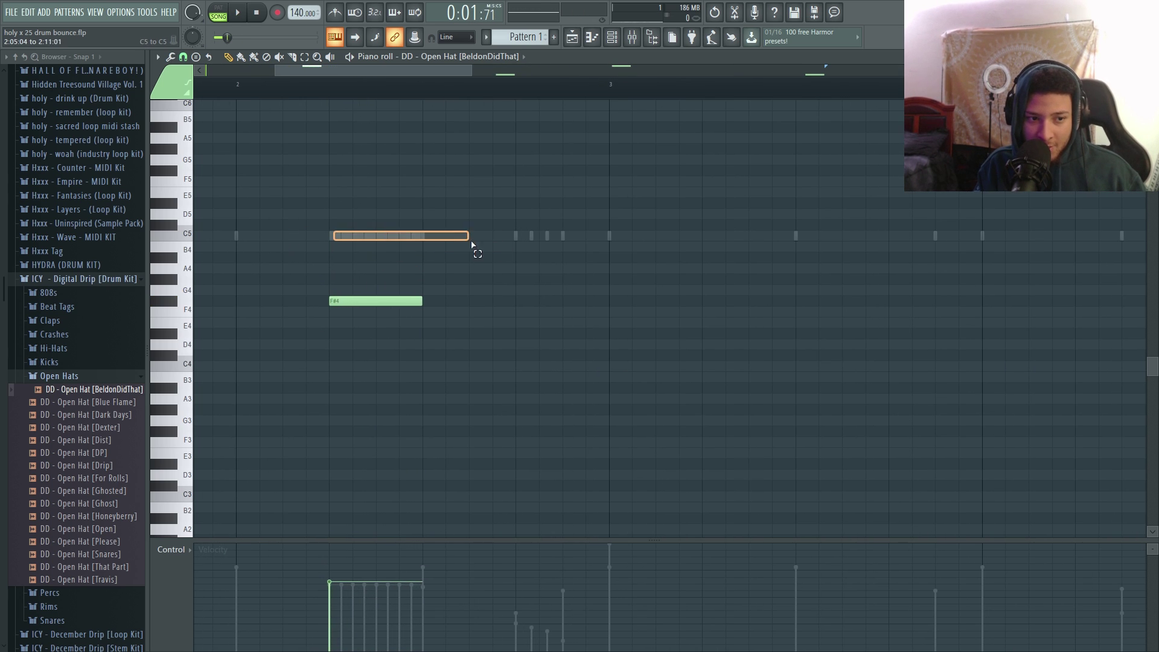
{"action": "left_click_drag", "start_coordinate": [471, 245], "coordinate": [286, 332]}
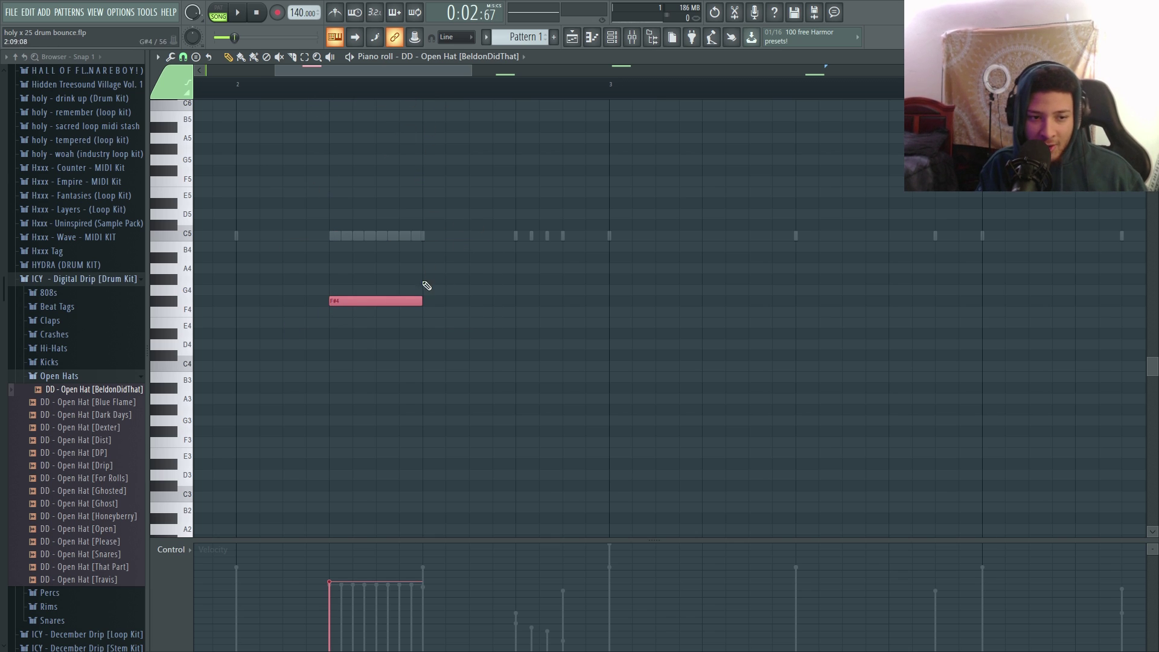
{"action": "scroll", "coordinate": [427, 286], "scroll_direction": "down", "scroll_amount": 3, "text": "ctrl"}
{"action": "left_click_drag", "start_coordinate": [373, 298], "coordinate": [472, 299]}
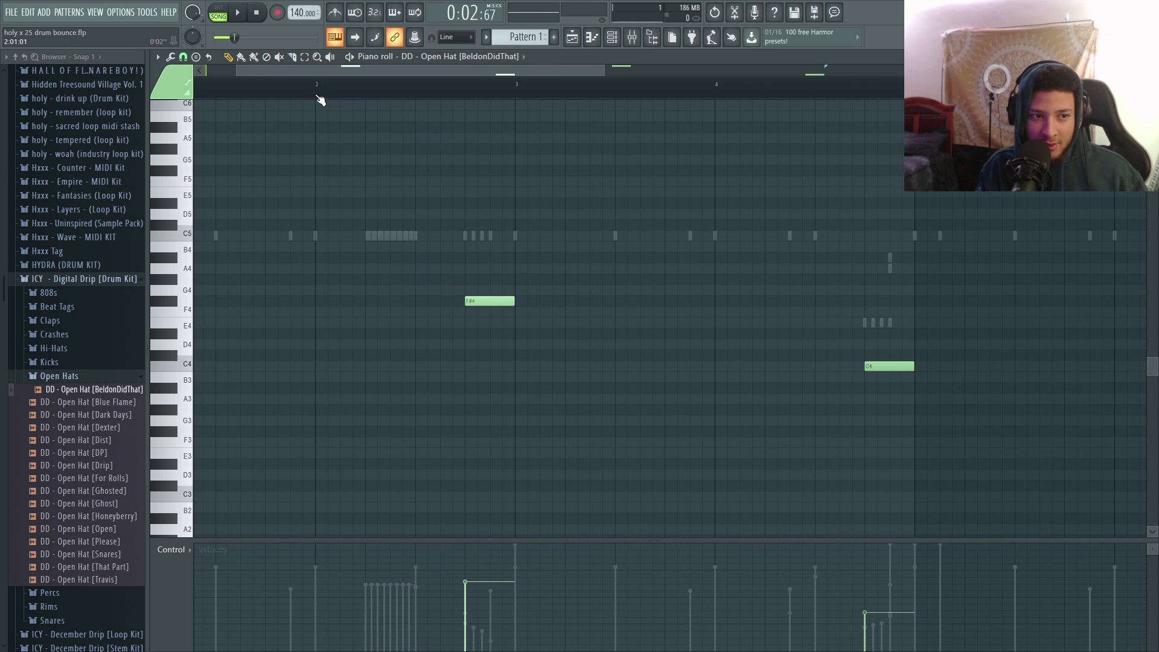
{"action": "key", "text": "space"}
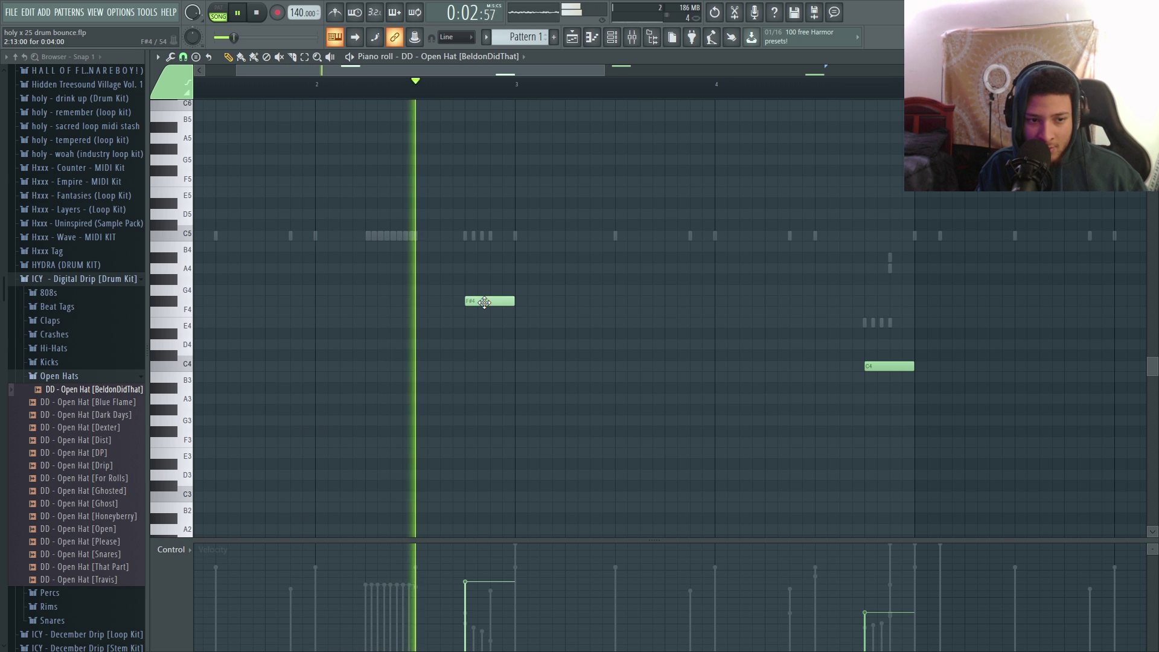
{"action": "key", "text": "space"}
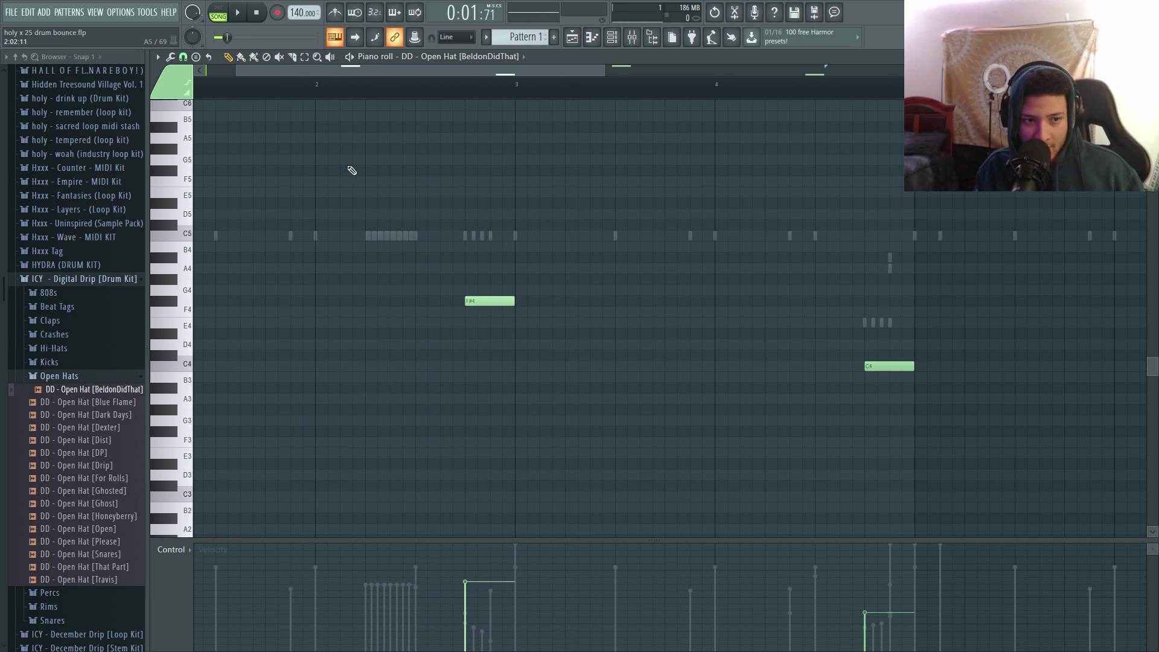
{"action": "scroll", "coordinate": [465, 236], "scroll_direction": "up", "scroll_amount": 2}
{"action": "mouse_move", "coordinate": [548, 225]}
{"action": "left_mouse_down"}
{"action": "mouse_move", "coordinate": [469, 245]}
{"action": "mouse_move", "coordinate": [502, 254]}
{"action": "mouse_move", "coordinate": [540, 239]}
{"action": "left_mouse_up"}
{"action": "scroll", "coordinate": [483, 244], "scroll_direction": "up", "scroll_amount": 2}
Step: In the product x holy drum bounce project, replace the Kick - Track sample with kick - crush from the deyjanbeats blueberry drumkit
{"action": "scroll", "coordinate": [485, 300], "scroll_direction": "down", "scroll_amount": 3}
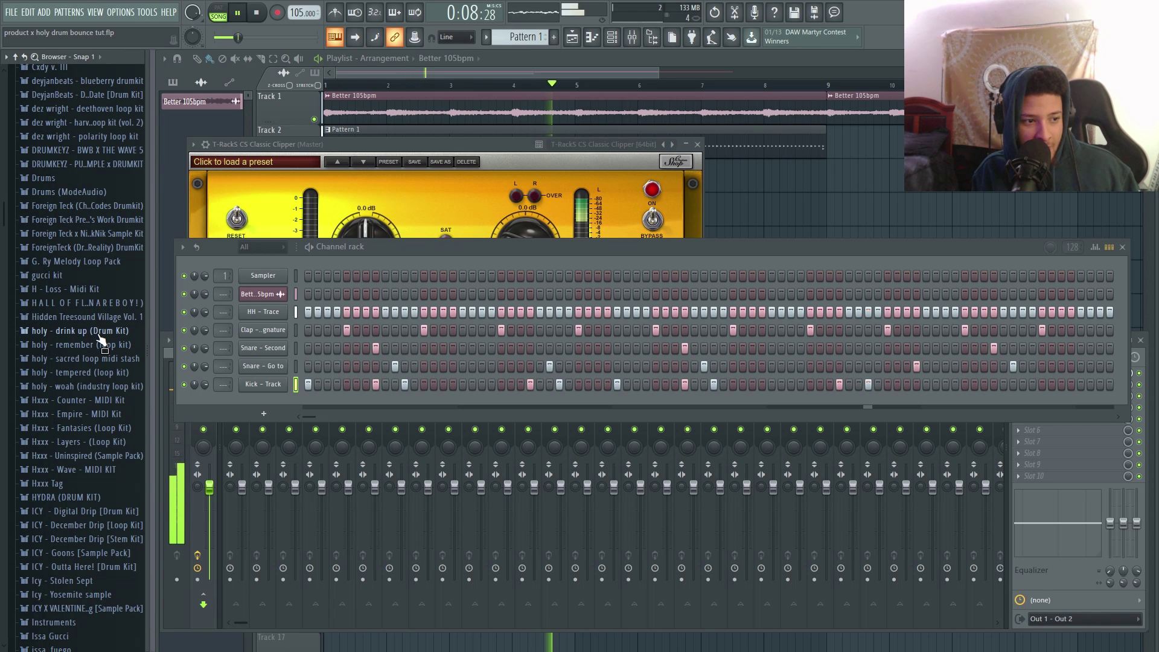
{"action": "scroll", "coordinate": [90, 314], "scroll_direction": "up", "scroll_amount": 4}
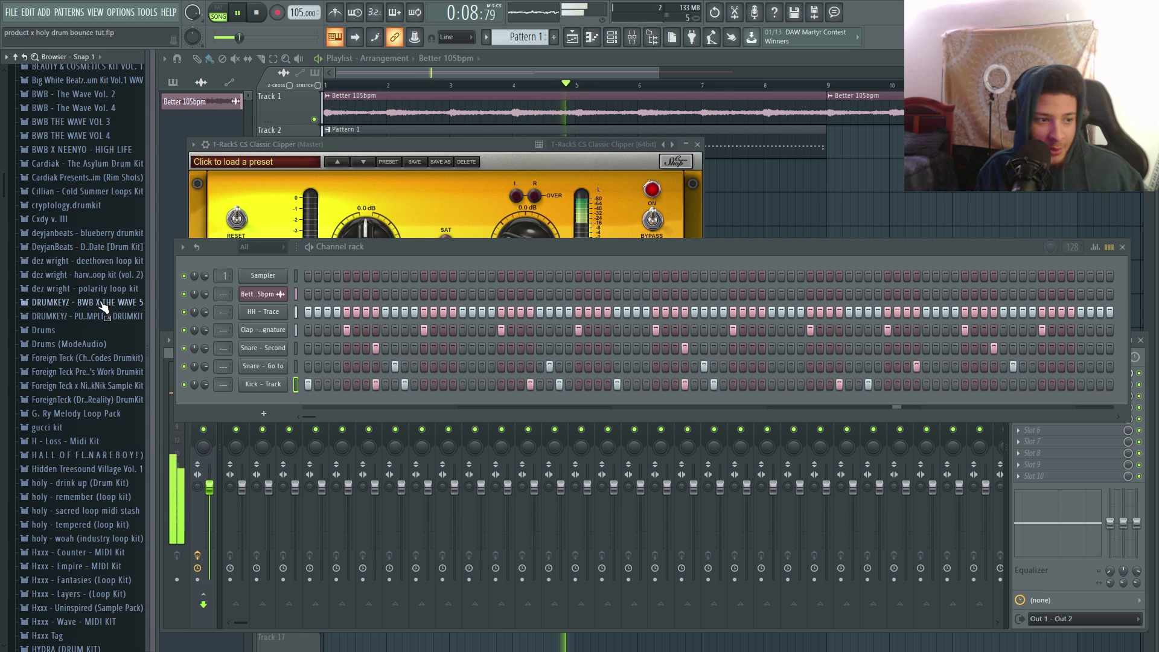
{"action": "left_click", "coordinate": [116, 248]}
{"action": "key", "text": "space"}
{"action": "left_click", "coordinate": [89, 248]}
{"action": "left_click", "coordinate": [89, 234]}
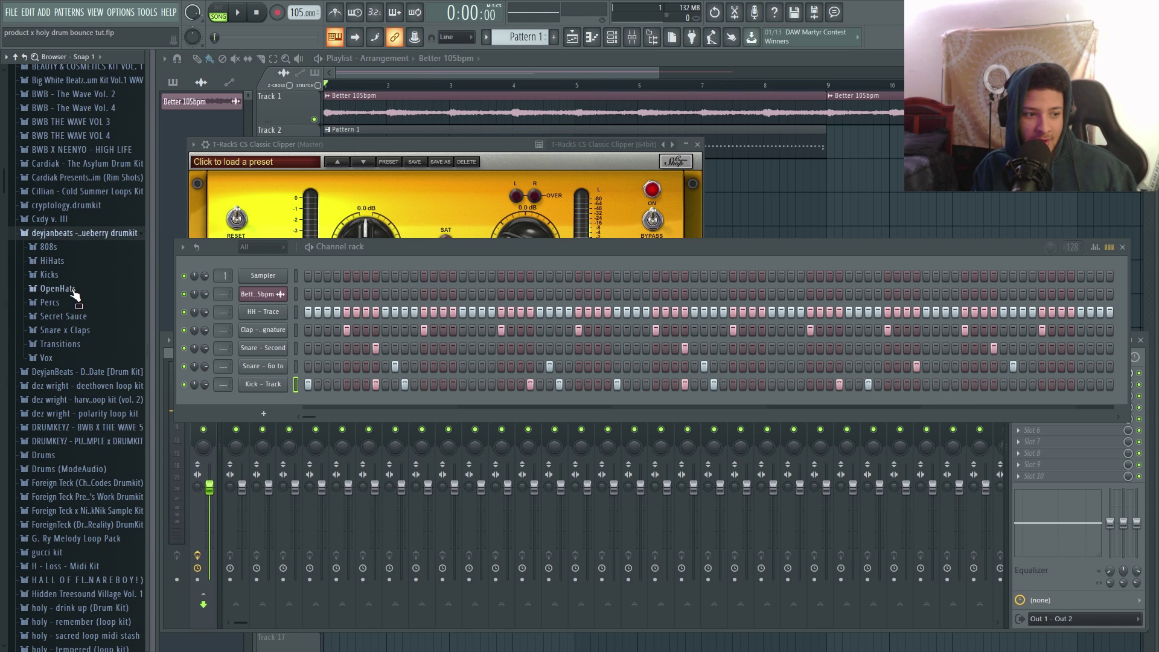
{"action": "left_click", "coordinate": [52, 274]}
{"action": "left_click", "coordinate": [79, 301]}
{"action": "middle_click", "coordinate": [80, 301]}
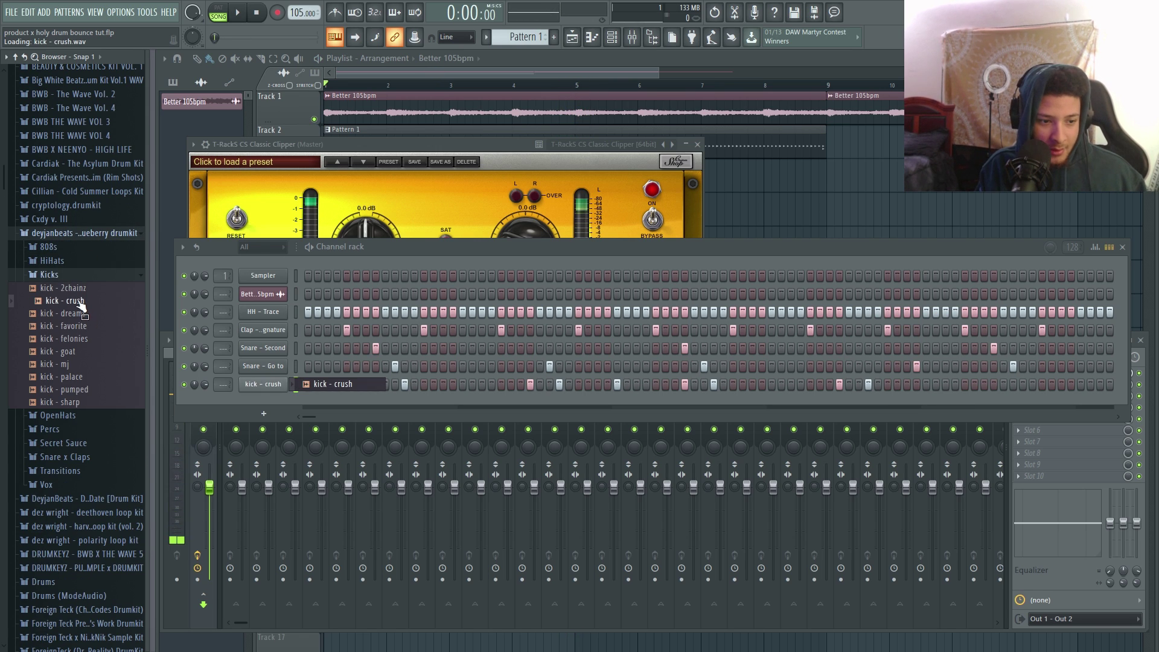
Step: Play the beat with the kick - crush sample and open the HH - Trace channel's sample settings
{"action": "key", "text": "space"}
{"action": "right_click", "coordinate": [269, 388]}
{"action": "left_click", "coordinate": [263, 311]}
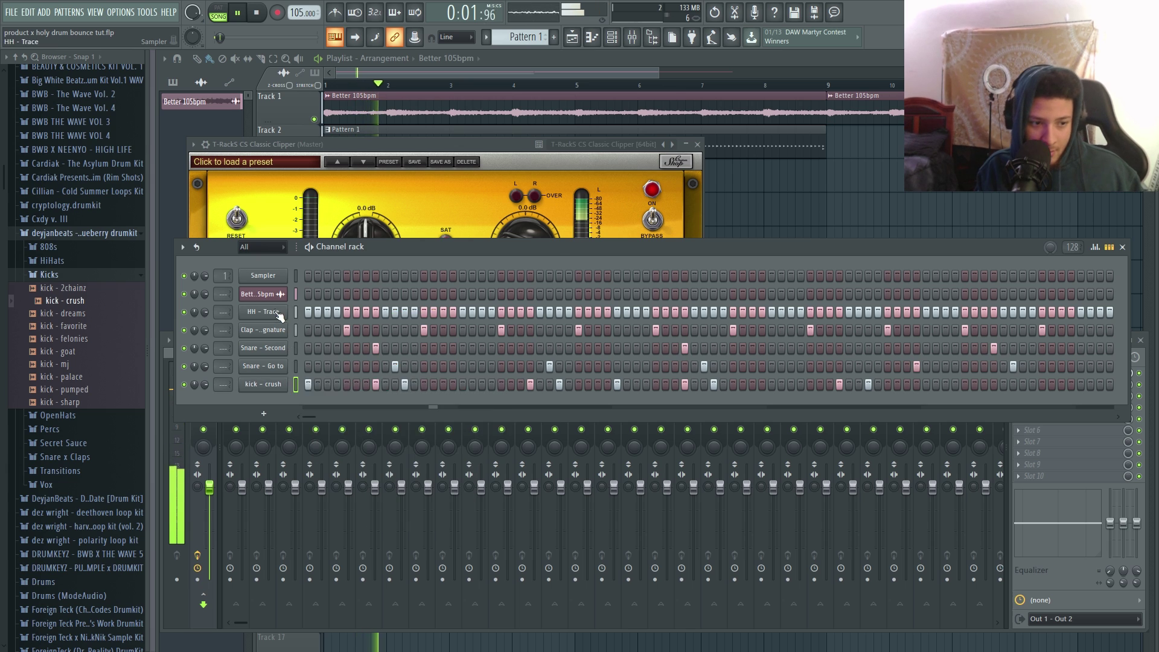
{"action": "left_click", "coordinate": [263, 312]}
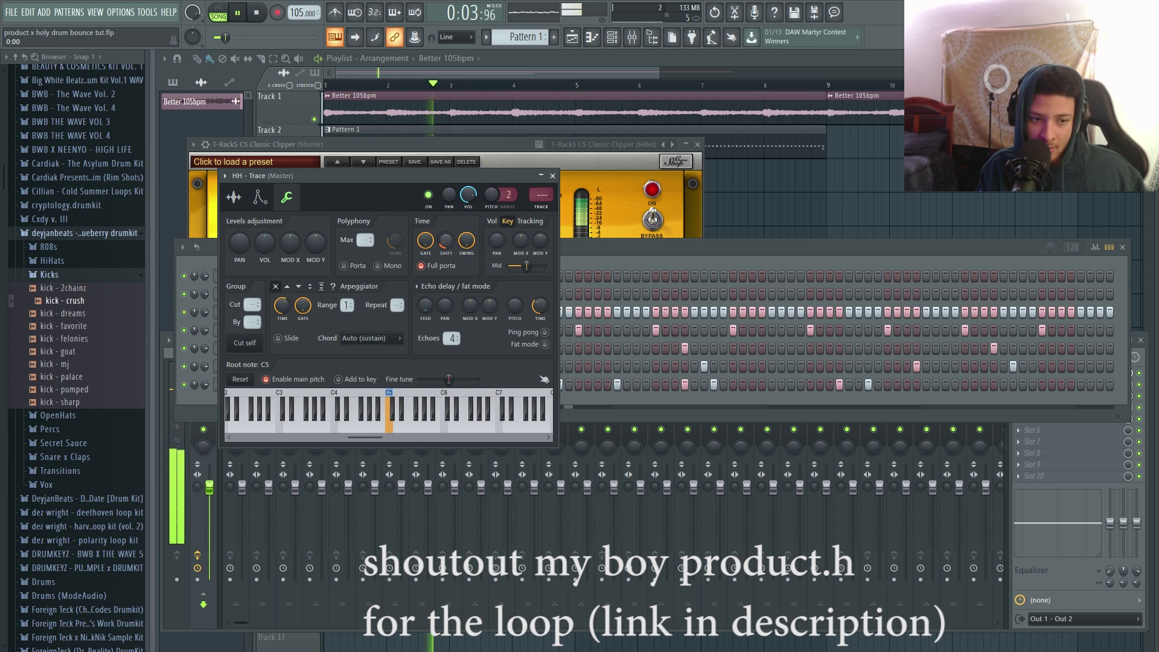
{"action": "left_click", "coordinate": [235, 198]}
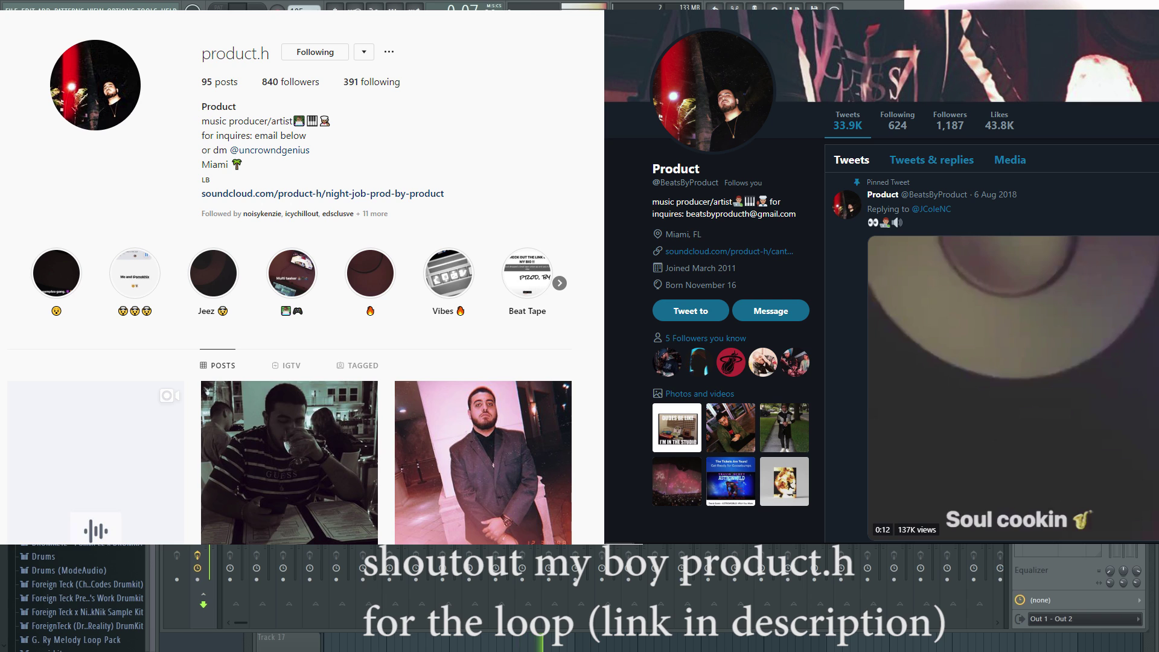
Step: Preview the oh - fake love, oh - dark and oh - clean open hats, add oh - clean as a new channel and play the beat
{"action": "left_click", "coordinate": [91, 341]}
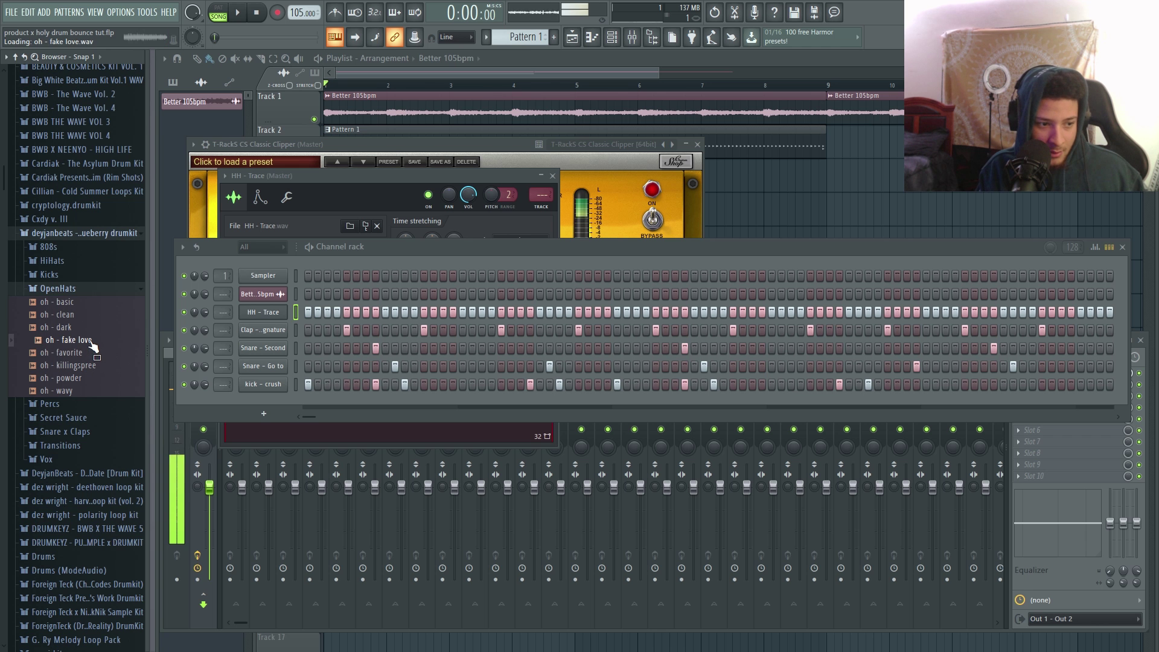
{"action": "left_click", "coordinate": [86, 328]}
{"action": "left_click", "coordinate": [86, 315]}
{"action": "left_click_drag", "start_coordinate": [87, 315], "coordinate": [274, 400]}
{"action": "key", "text": "space"}
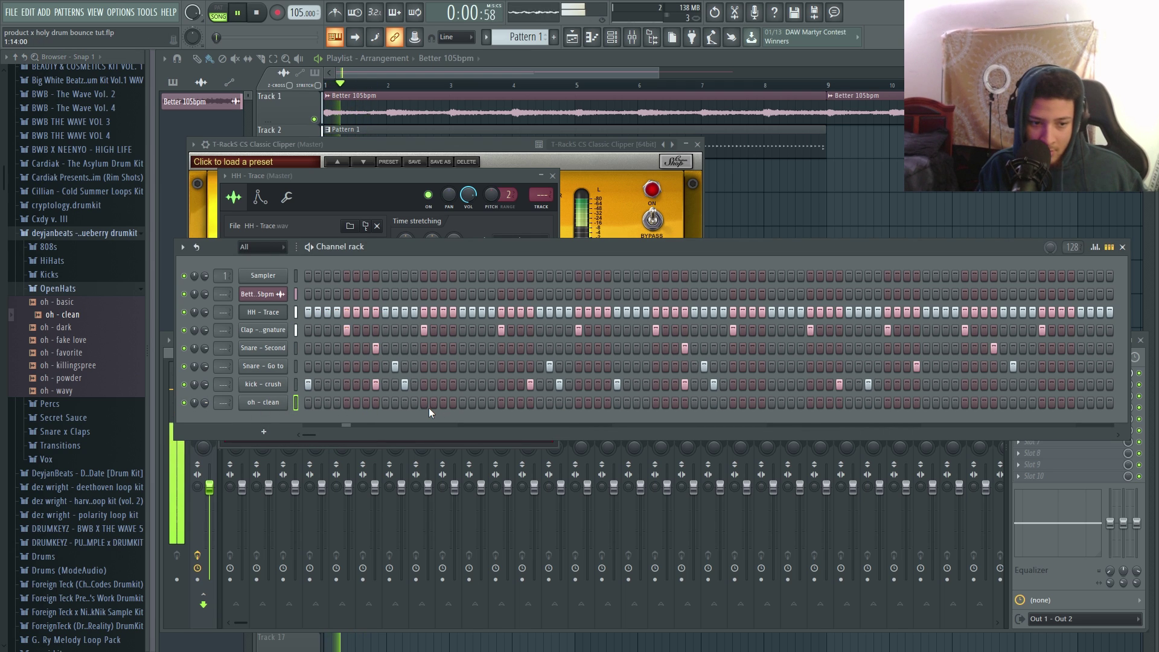
Step: Try oh - clean hits on steps 17 and 14, keep a single hit on step 15, and open the channel's settings
{"action": "left_click", "coordinate": [462, 402]}
{"action": "key", "text": "space"}
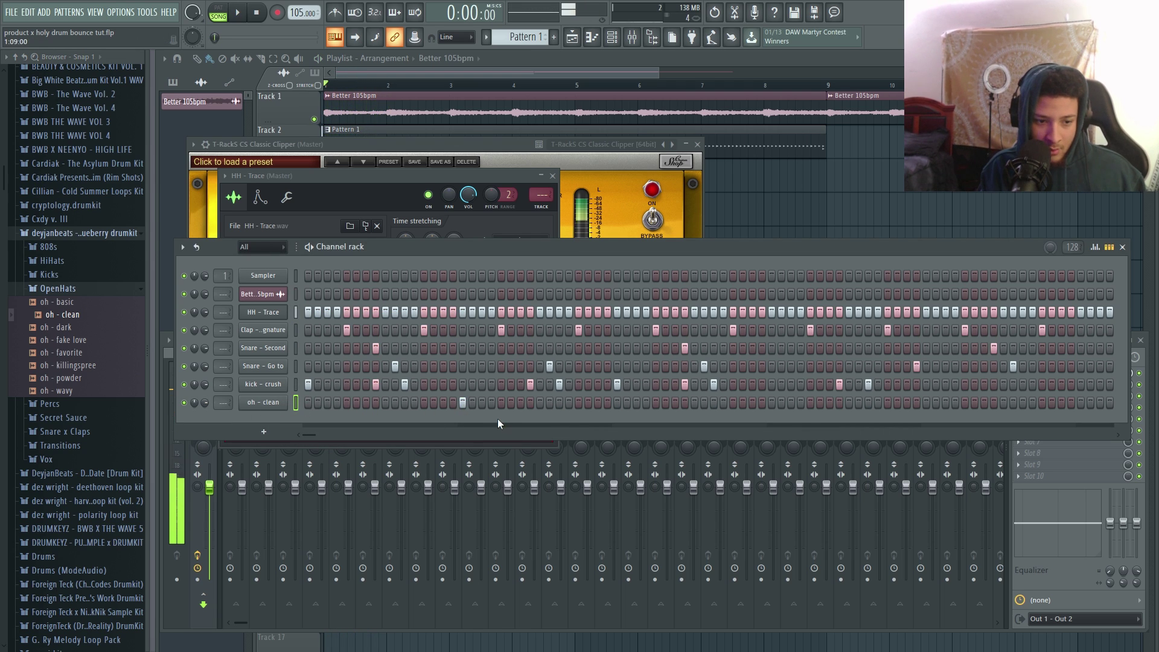
{"action": "key", "text": "space"}
{"action": "right_click", "coordinate": [462, 402]}
{"action": "left_click", "coordinate": [434, 403]}
{"action": "left_click", "coordinate": [441, 403]}
{"action": "right_click", "coordinate": [434, 402]}
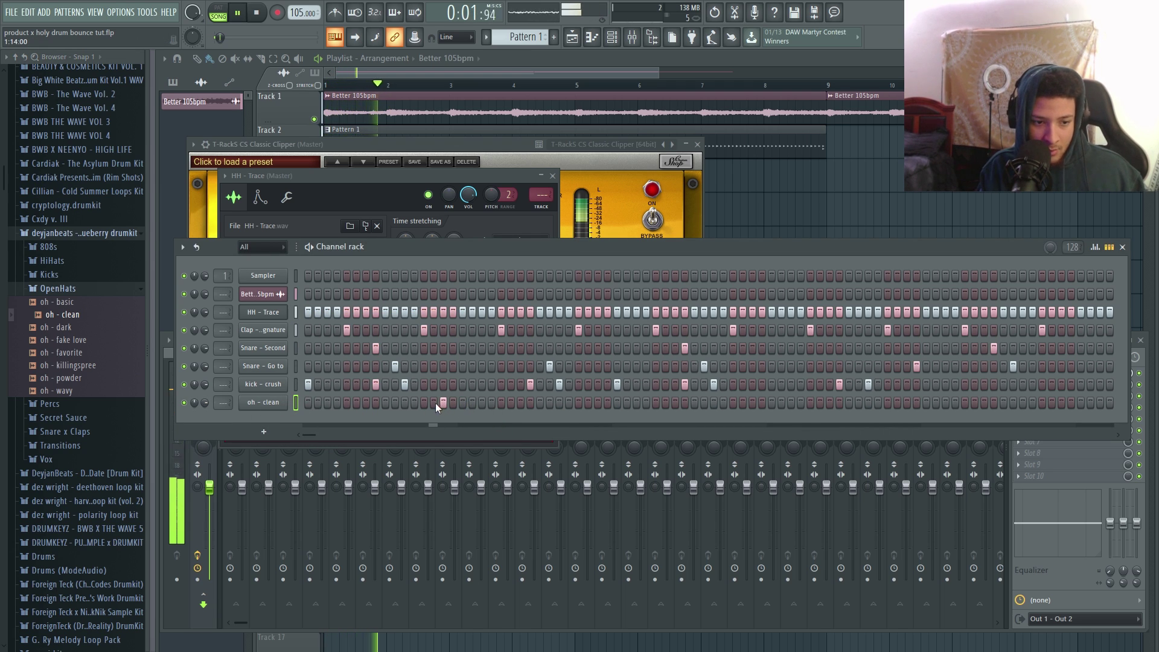
{"action": "left_click", "coordinate": [265, 402]}
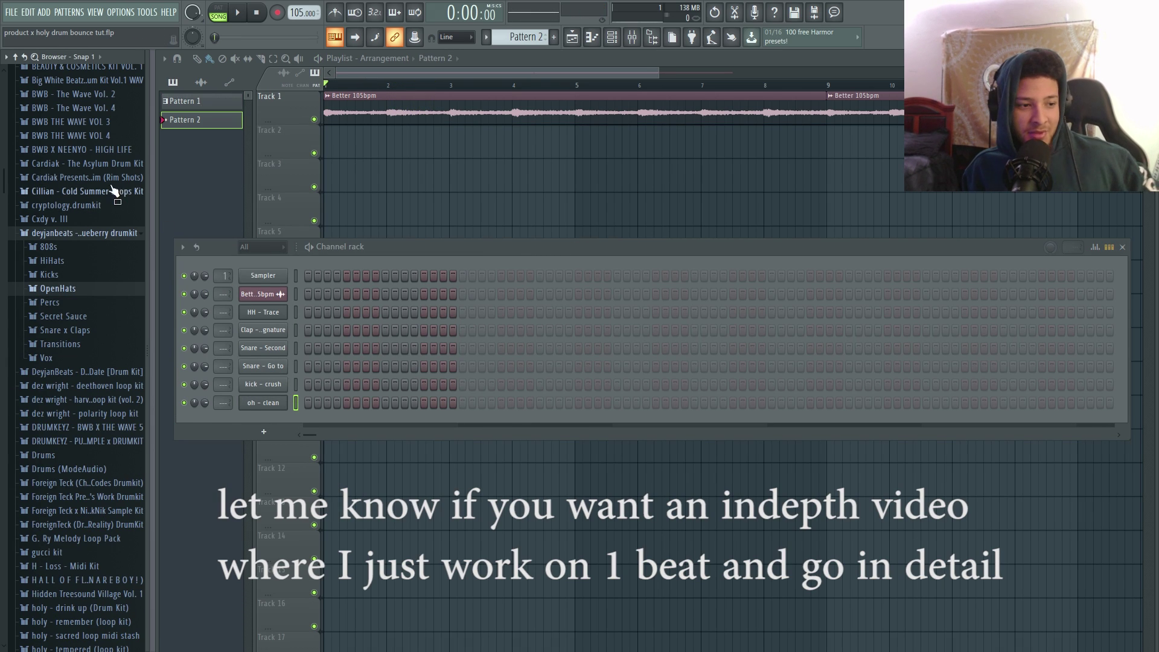
{"action": "scroll", "coordinate": [92, 235], "scroll_direction": "down", "scroll_amount": 10}
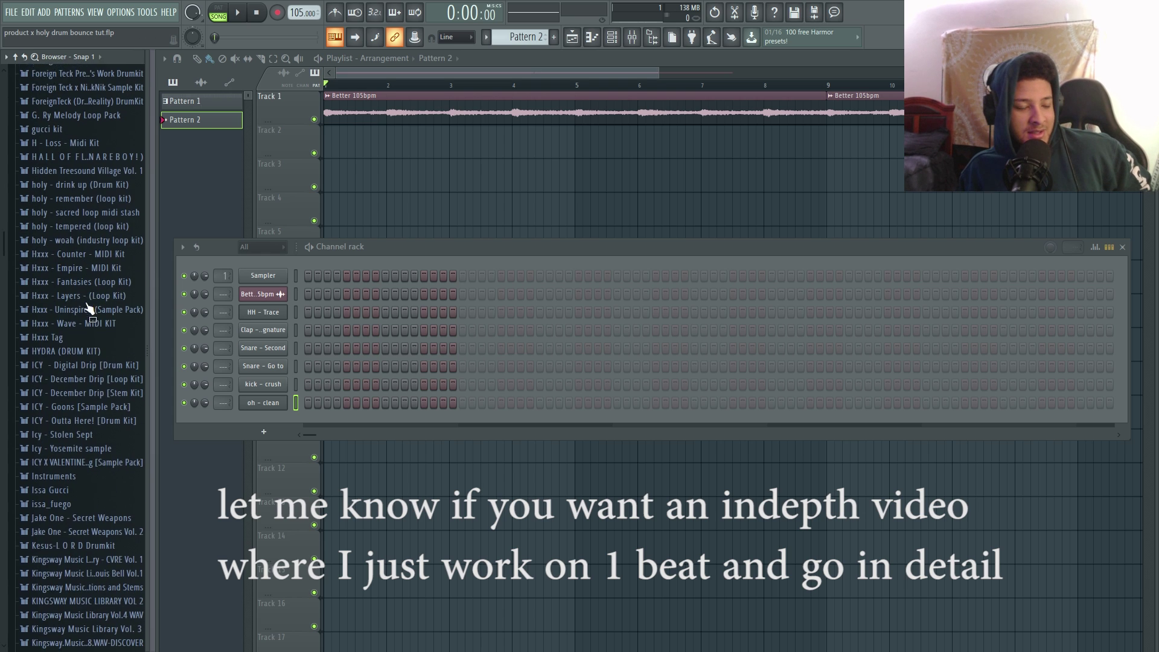